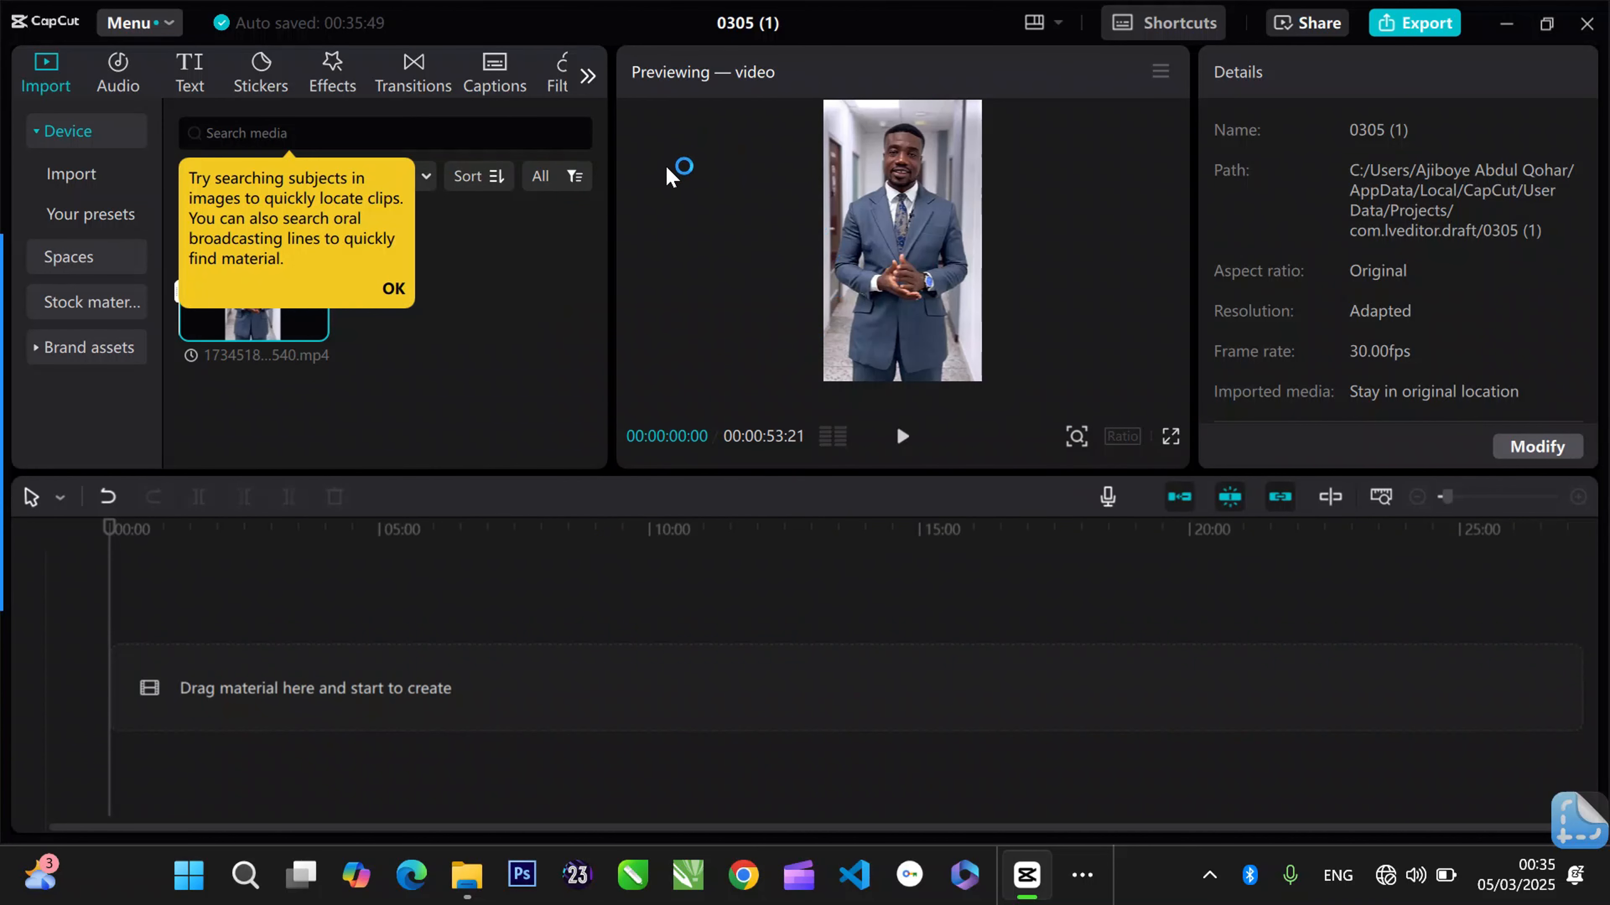
# - Dismiss the media search tip and preview the imported video briefly from the media library
pyautogui.click(555, 375)
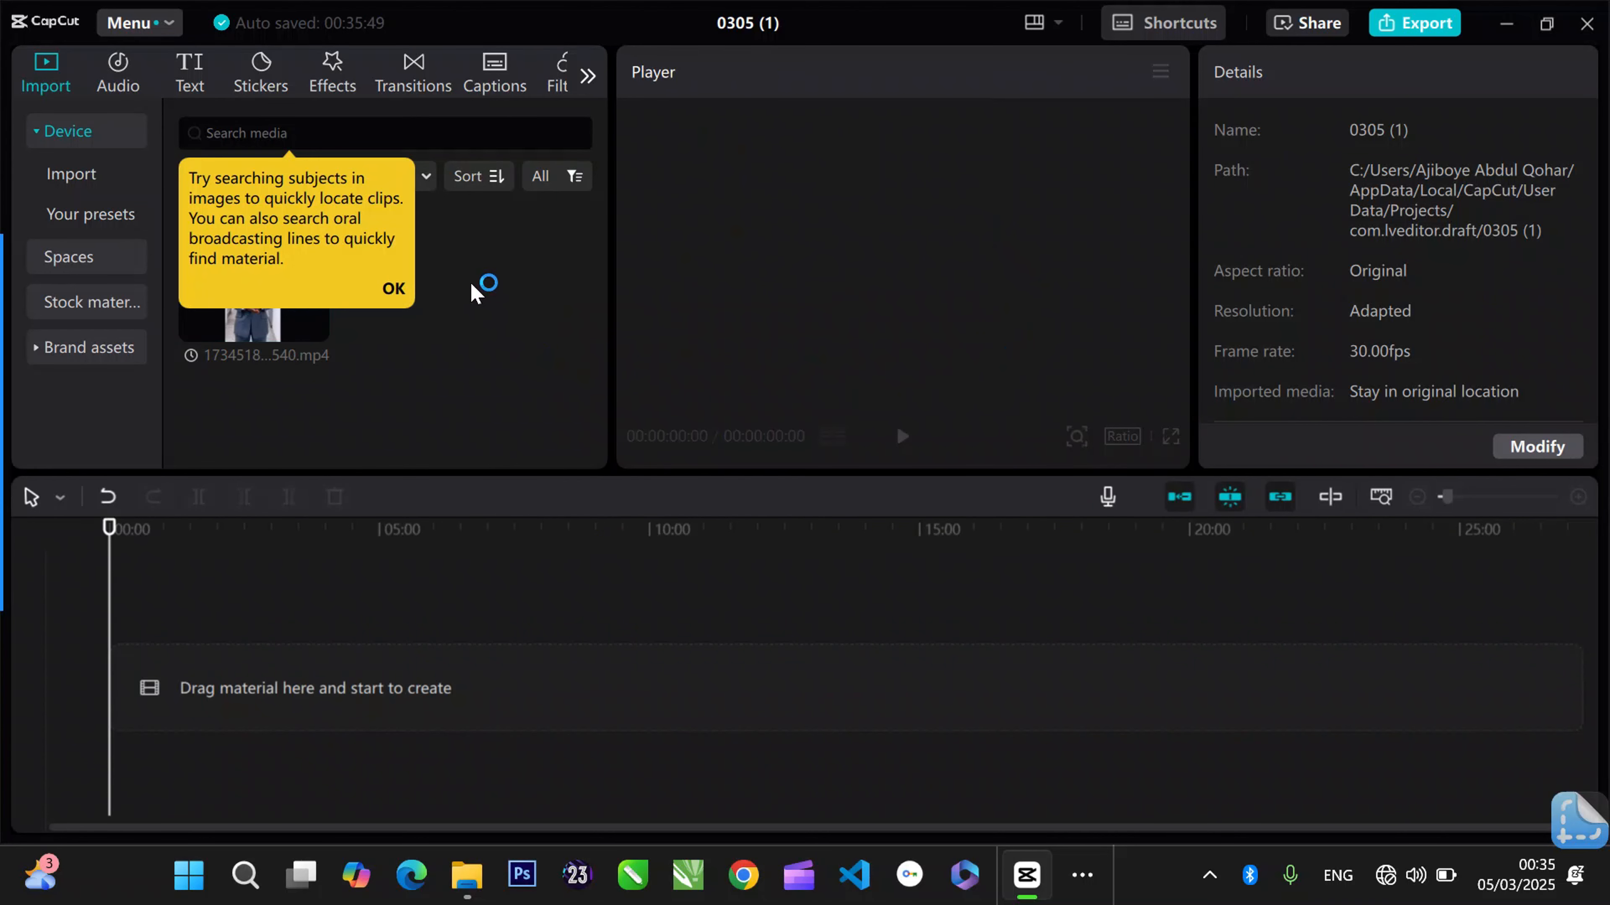
pyautogui.click(394, 289)
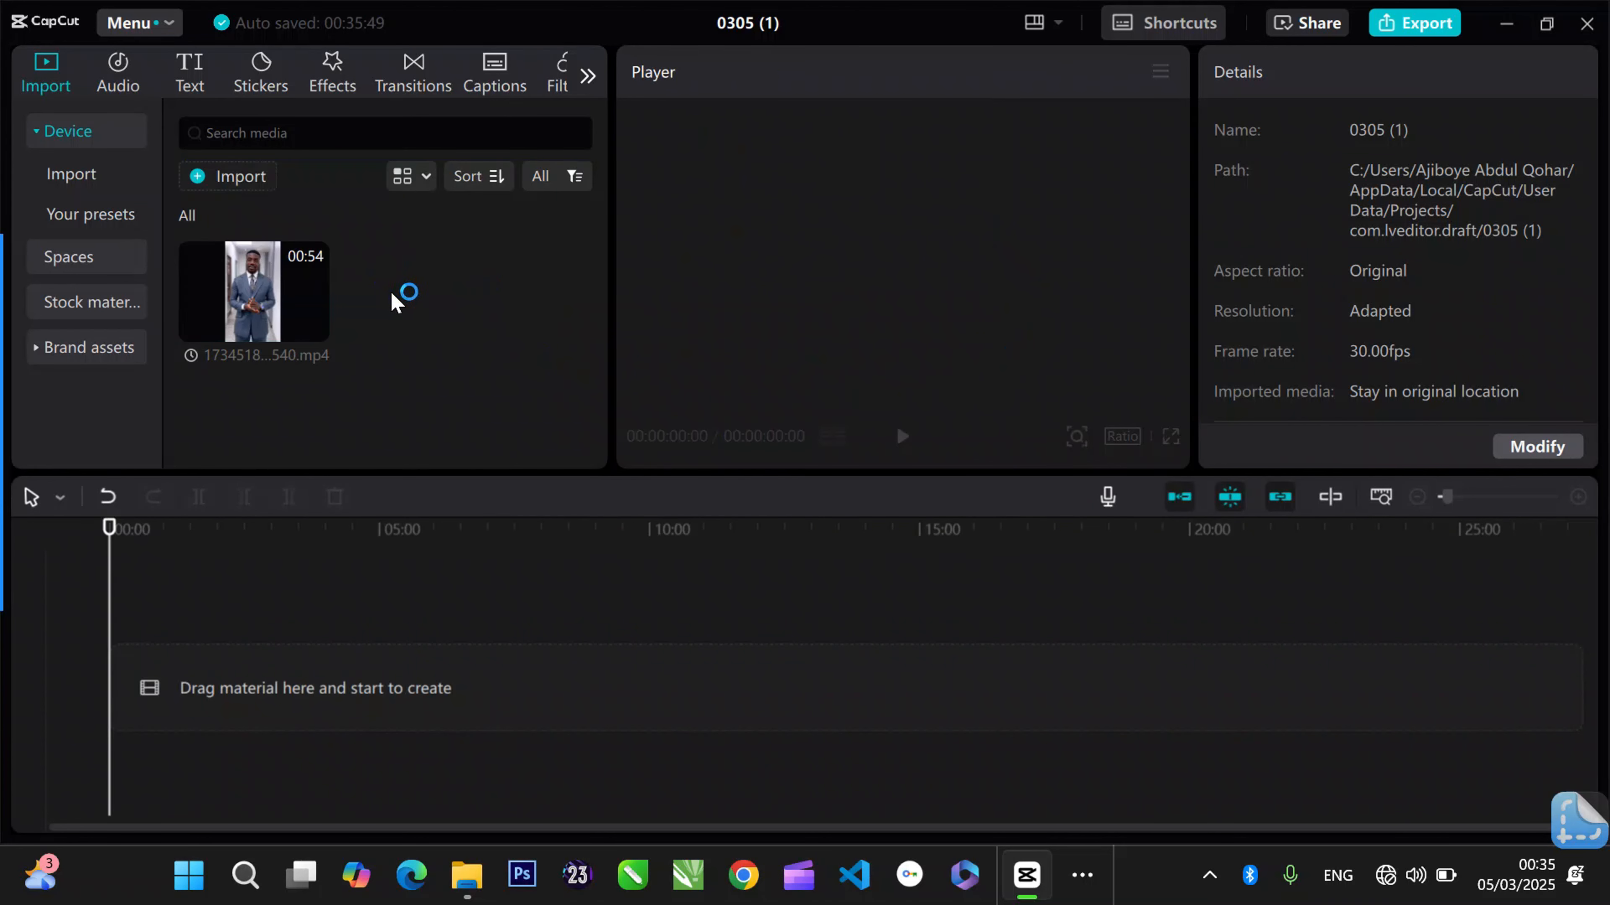
pyautogui.click(254, 309)
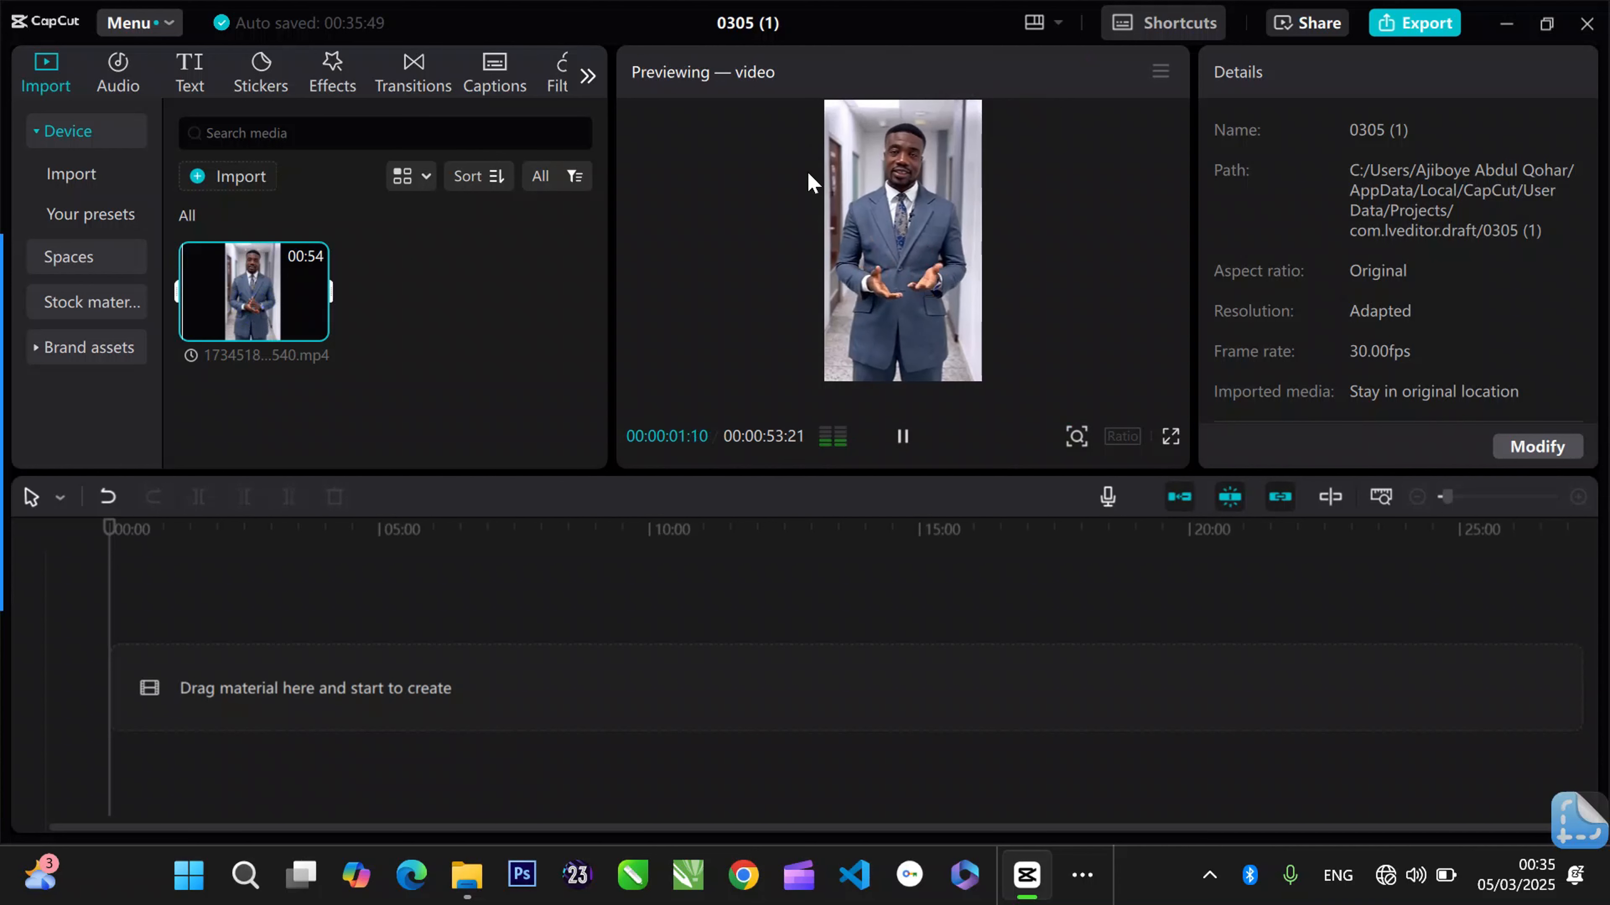
pyautogui.click(907, 438)
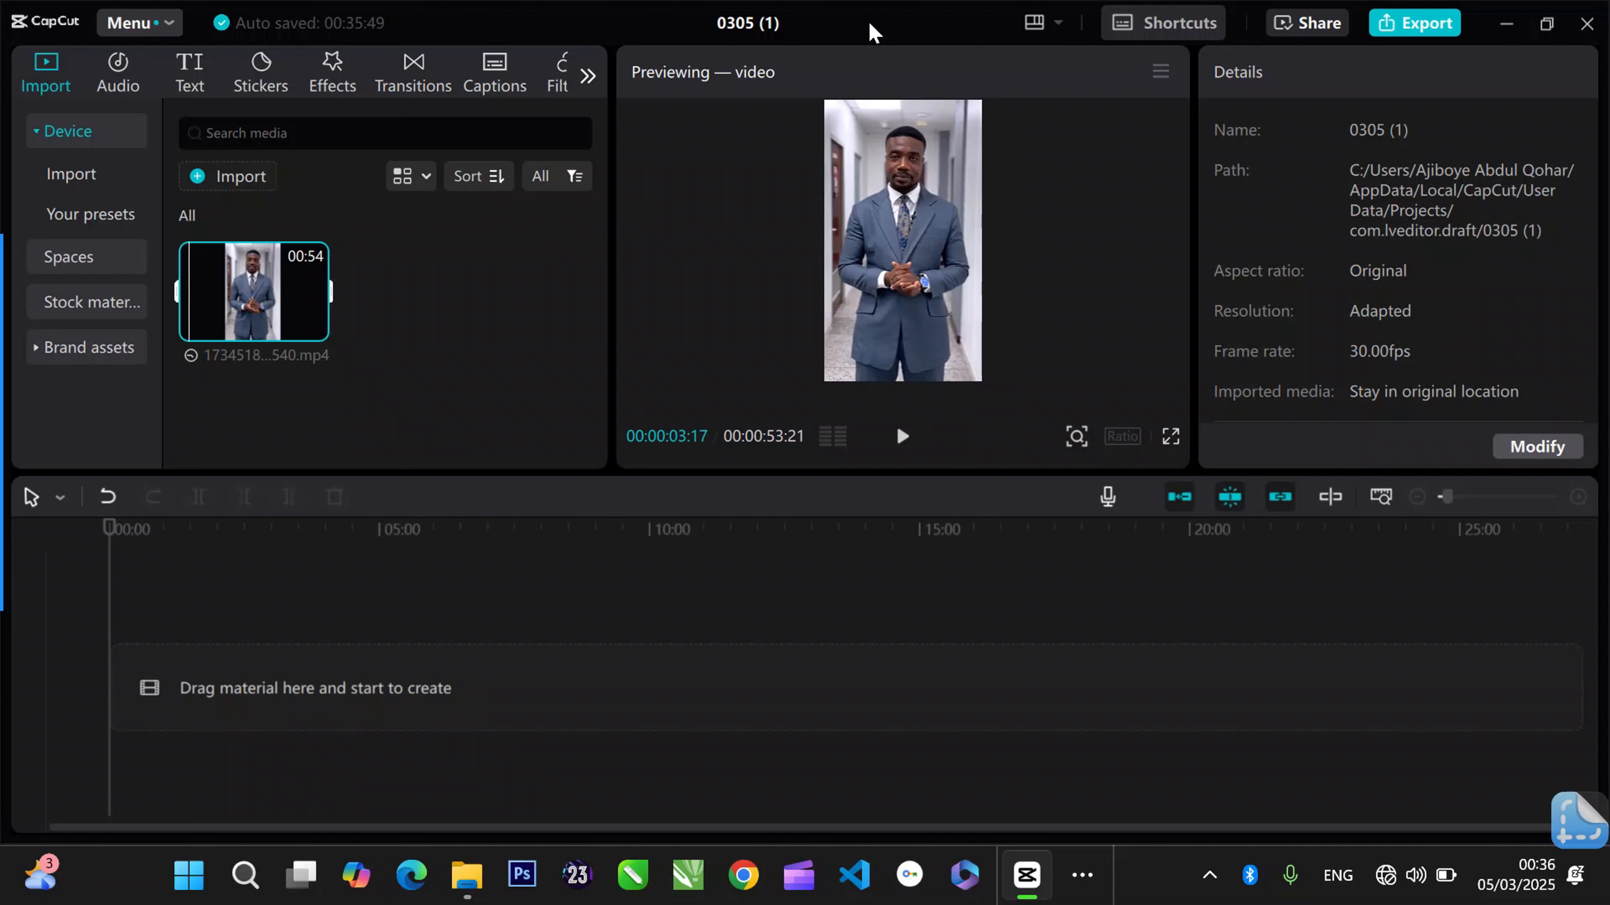
# - Switch the workspace layout to Vertical
pyautogui.click(1042, 32)
pyautogui.click(433, 300)
pyautogui.click(1057, 24)
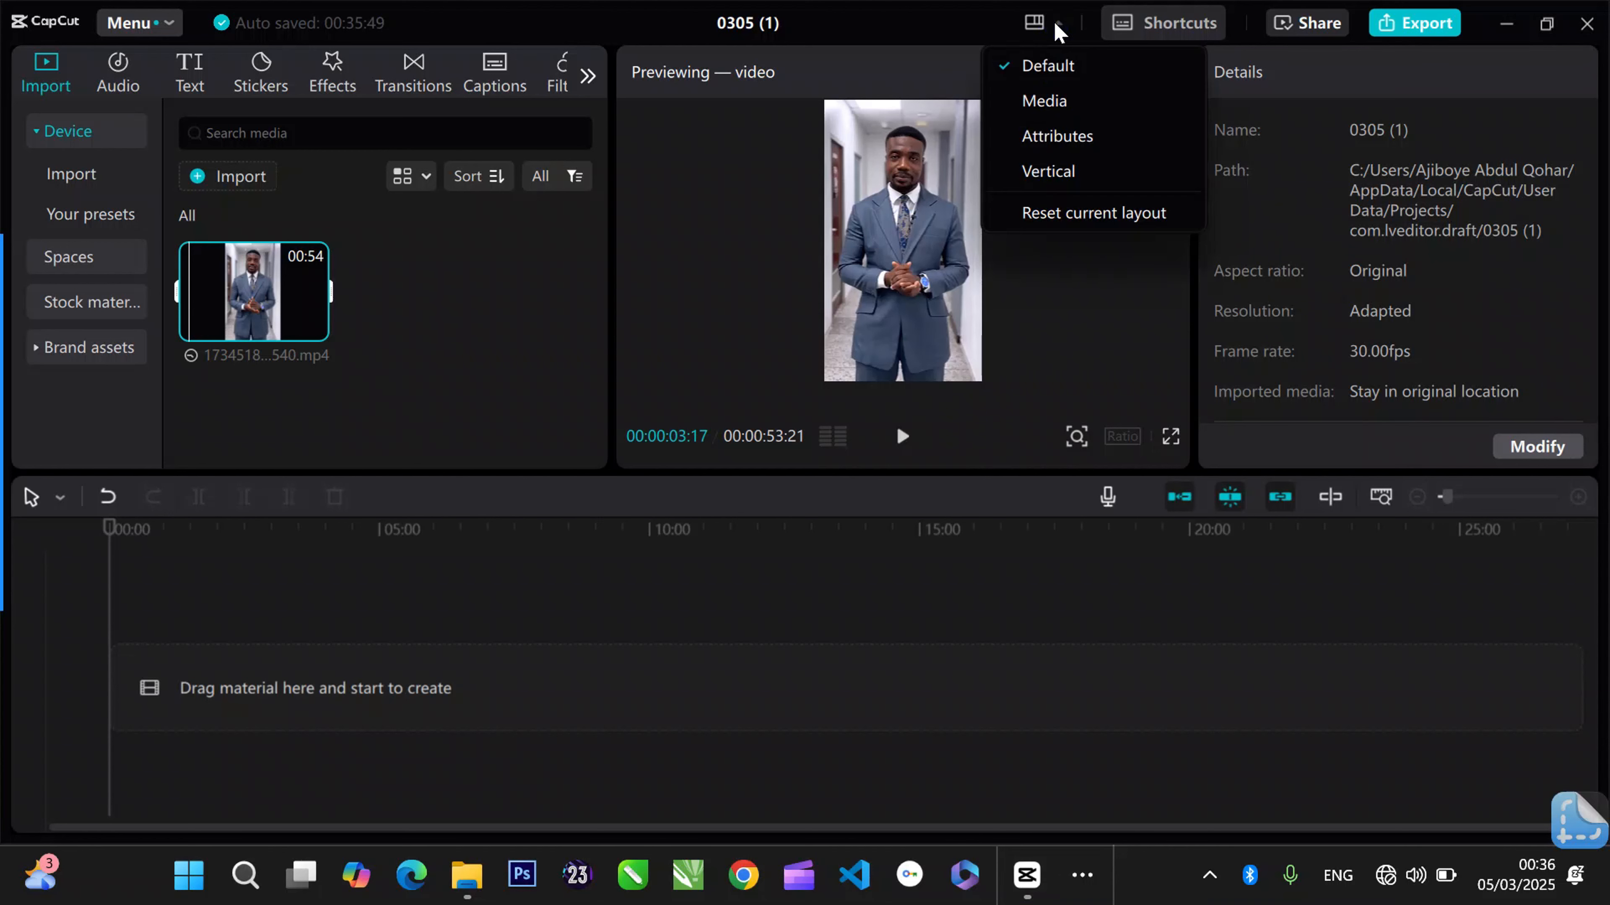
pyautogui.click(1089, 181)
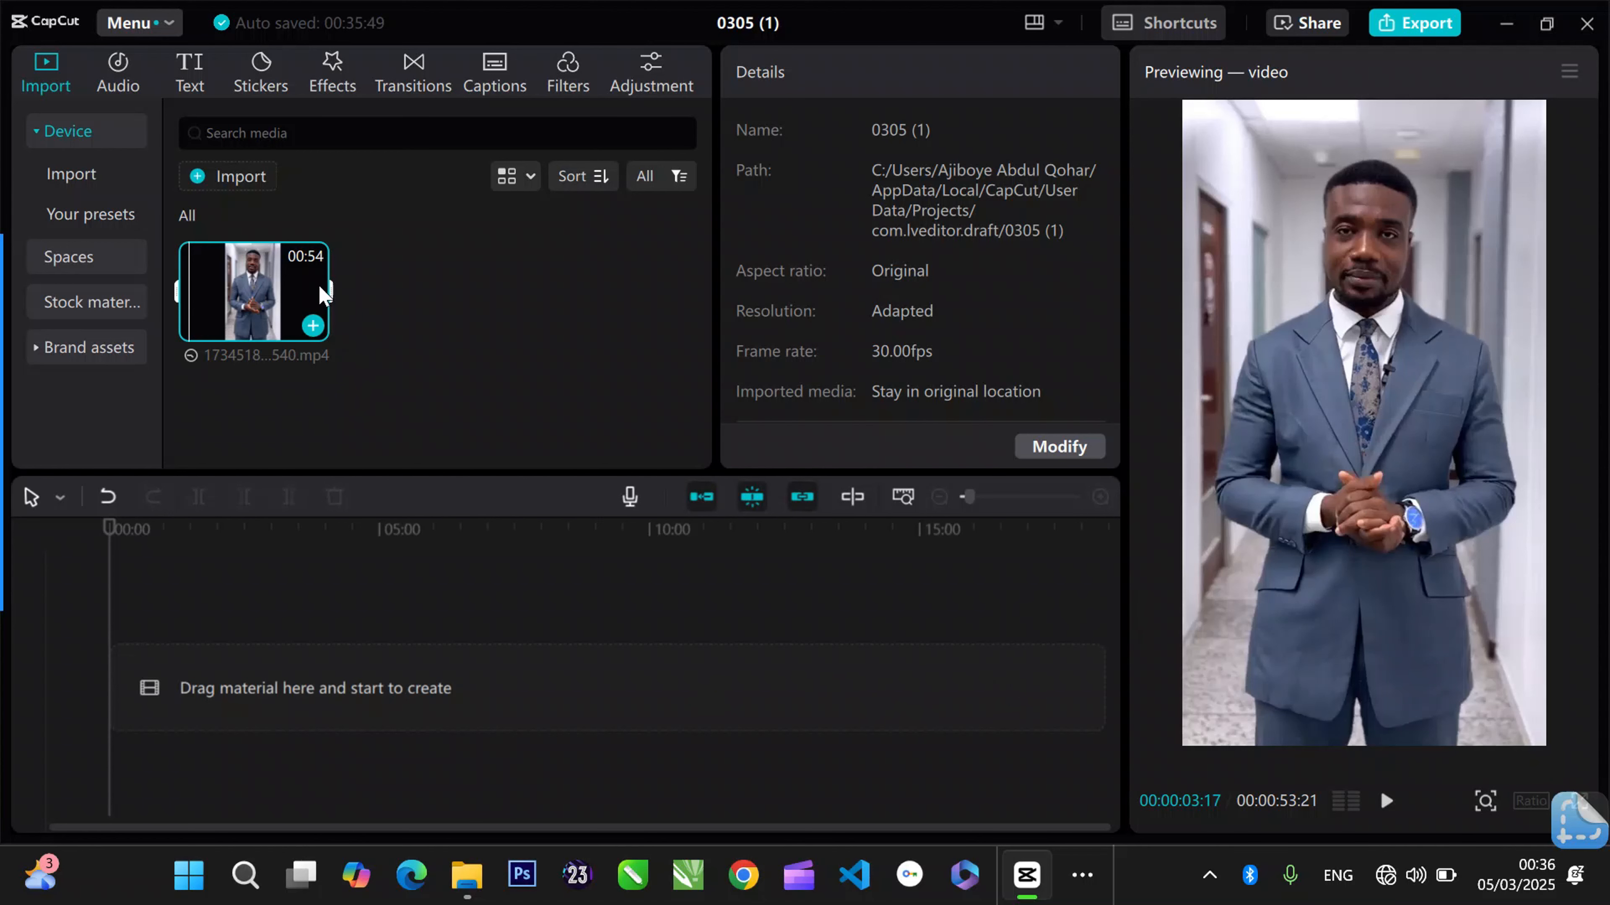
# - Add the imported video 1734518673540.mp4 to the start of the empty timeline
pyautogui.click(238, 306)
pyautogui.moveTo(238, 306); pyautogui.dragTo(205, 676)
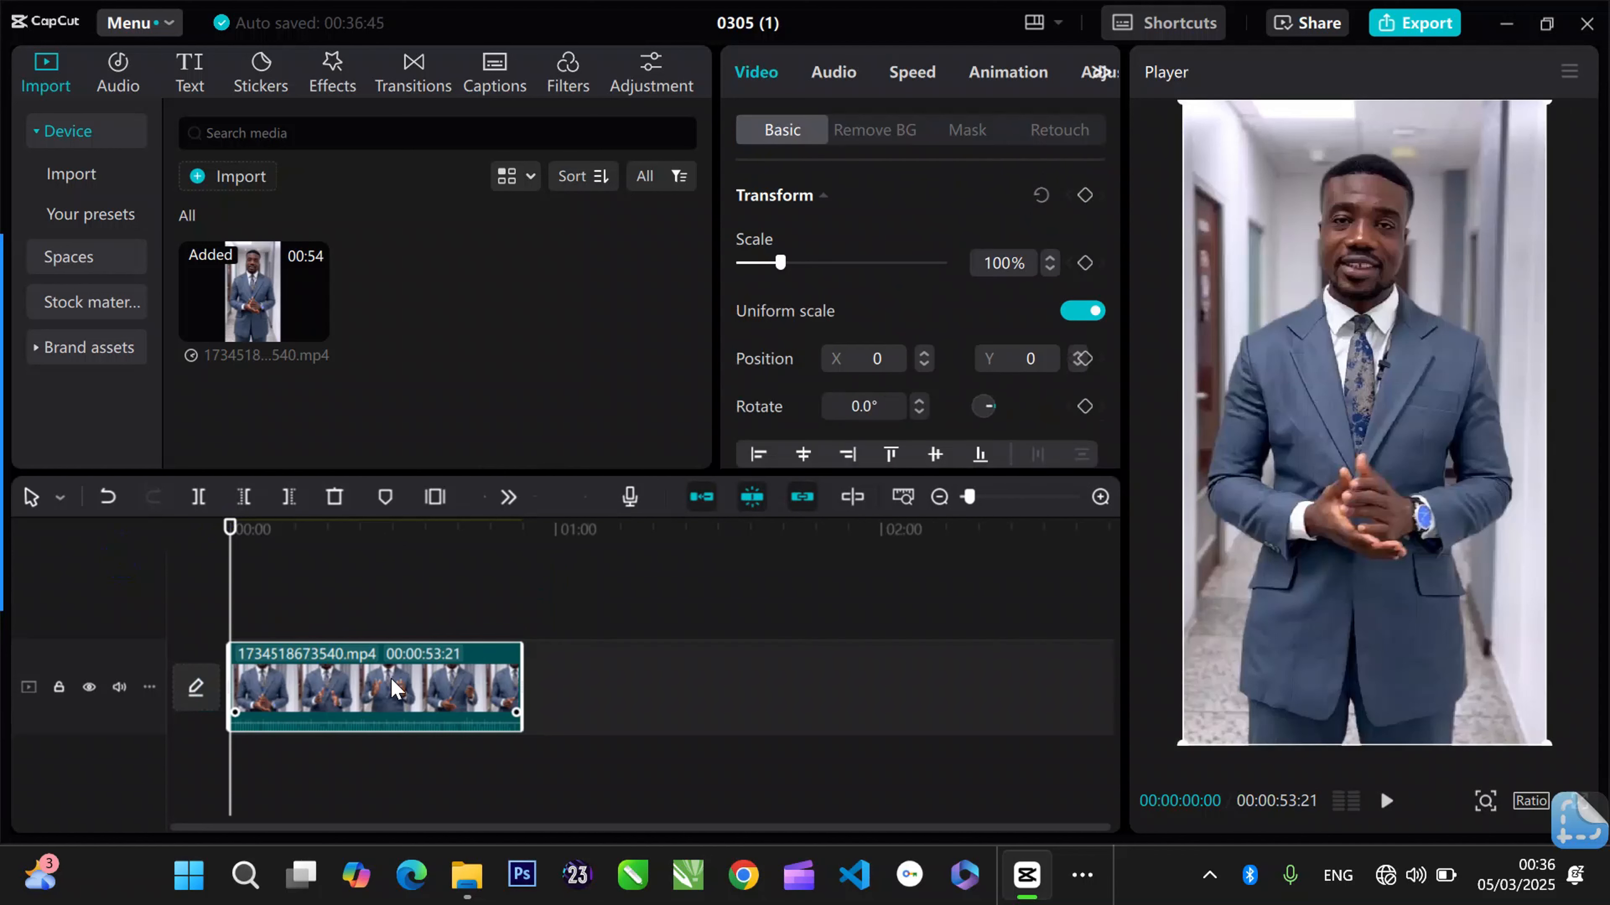
pyautogui.click(980, 498)
pyautogui.moveTo(980, 498); pyautogui.dragTo(1008, 498)
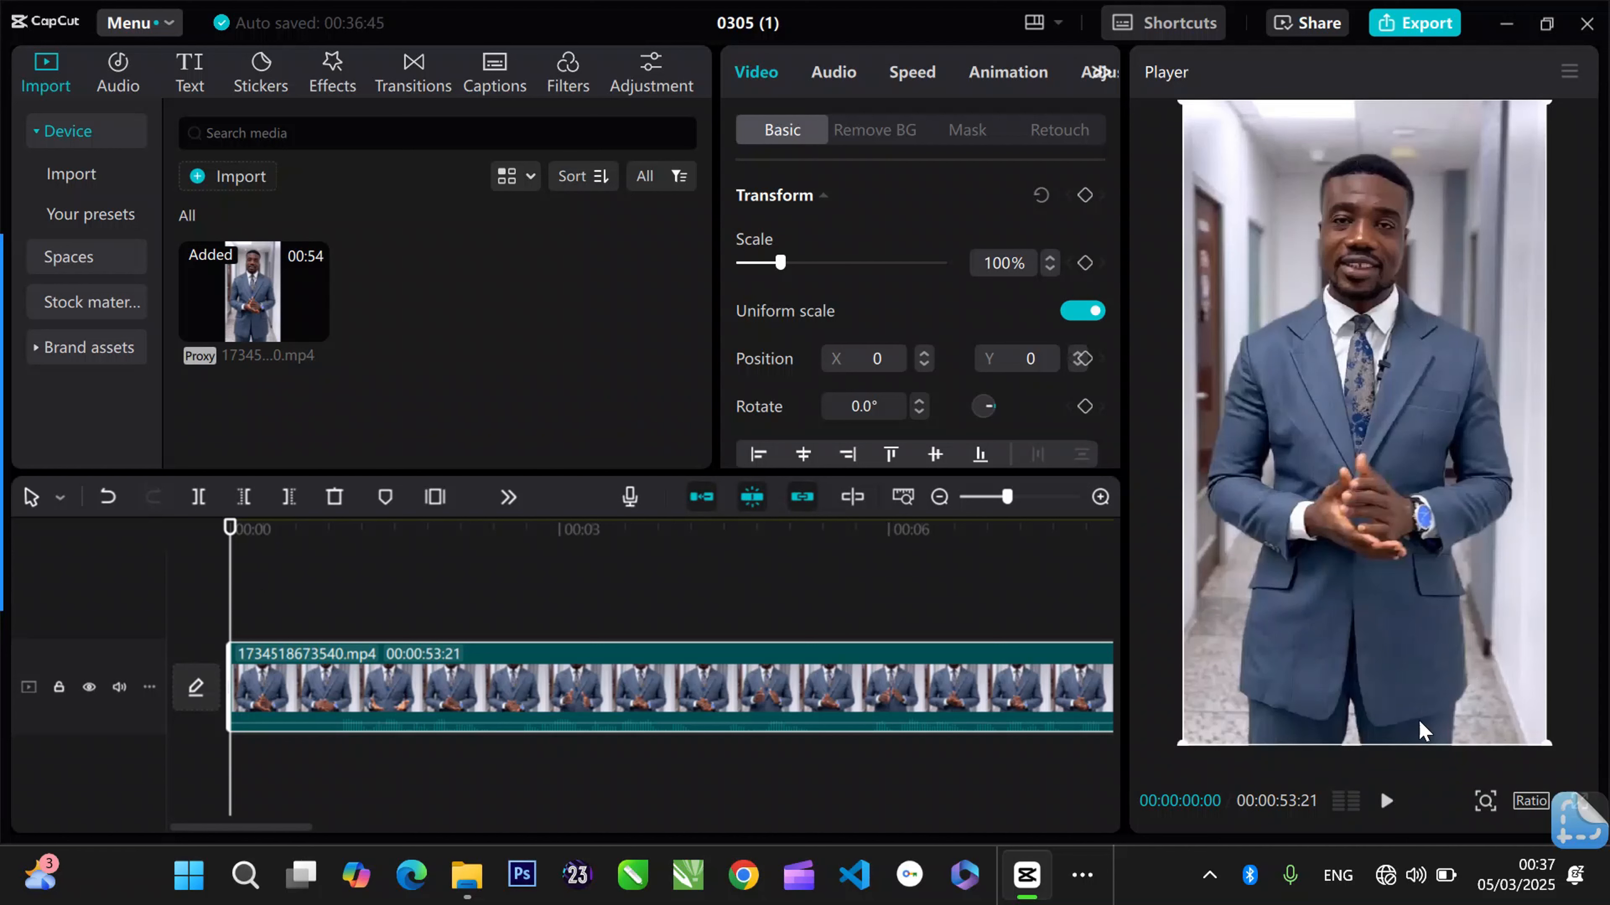
# - Play the clip to 00:00:00:29 and split it there
pyautogui.click(1389, 807)
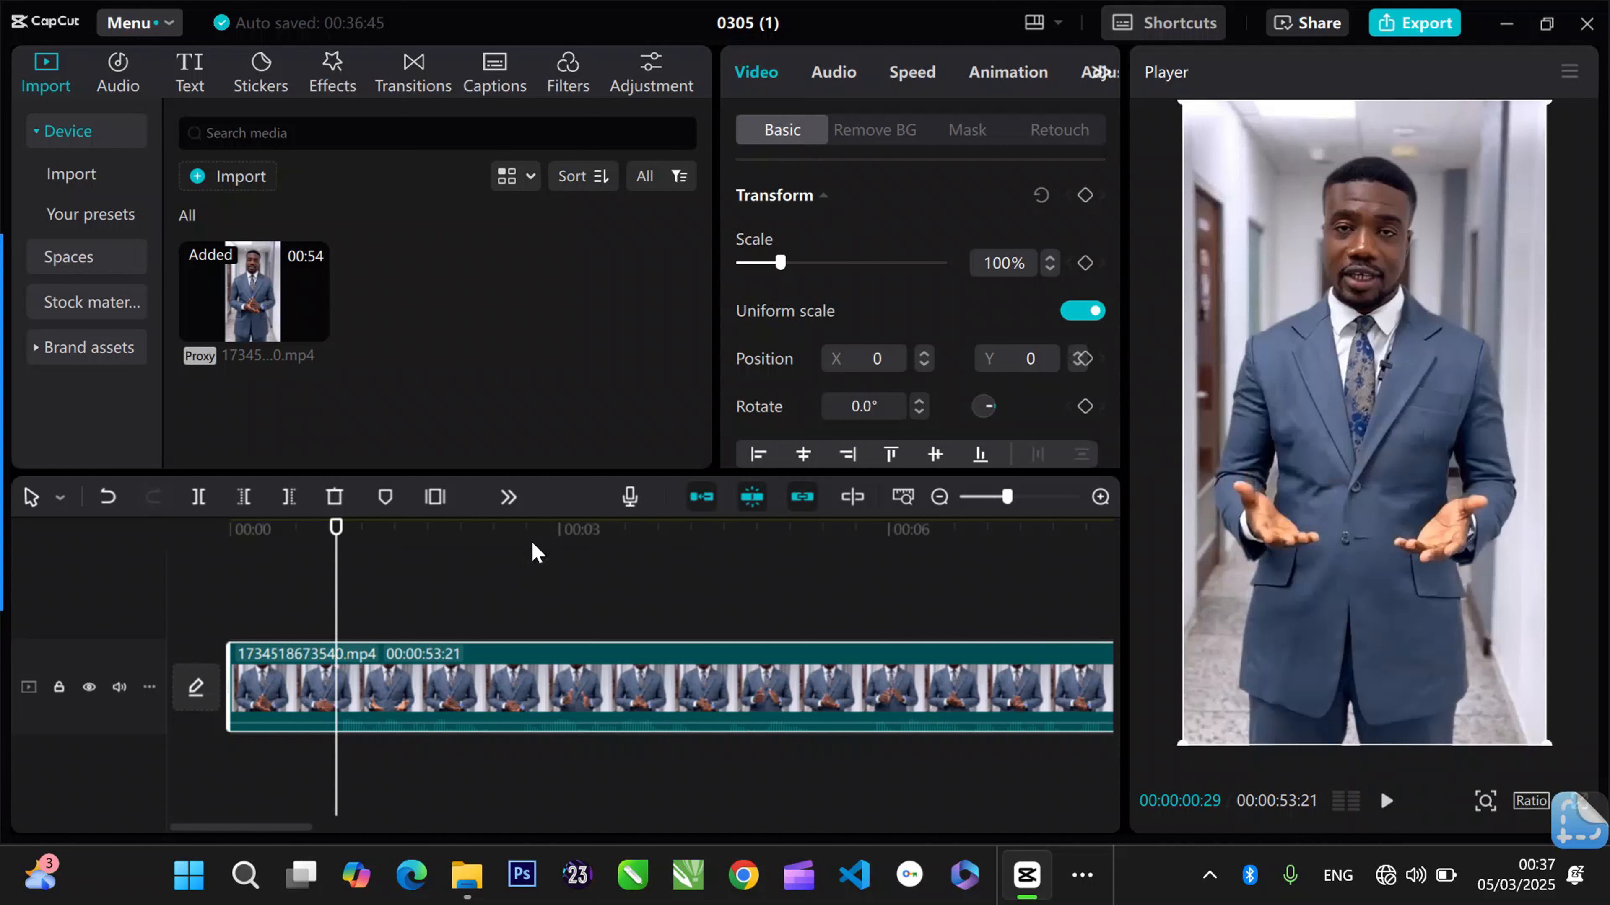
pyautogui.moveTo(3, 580)
pyautogui.click(198, 499)
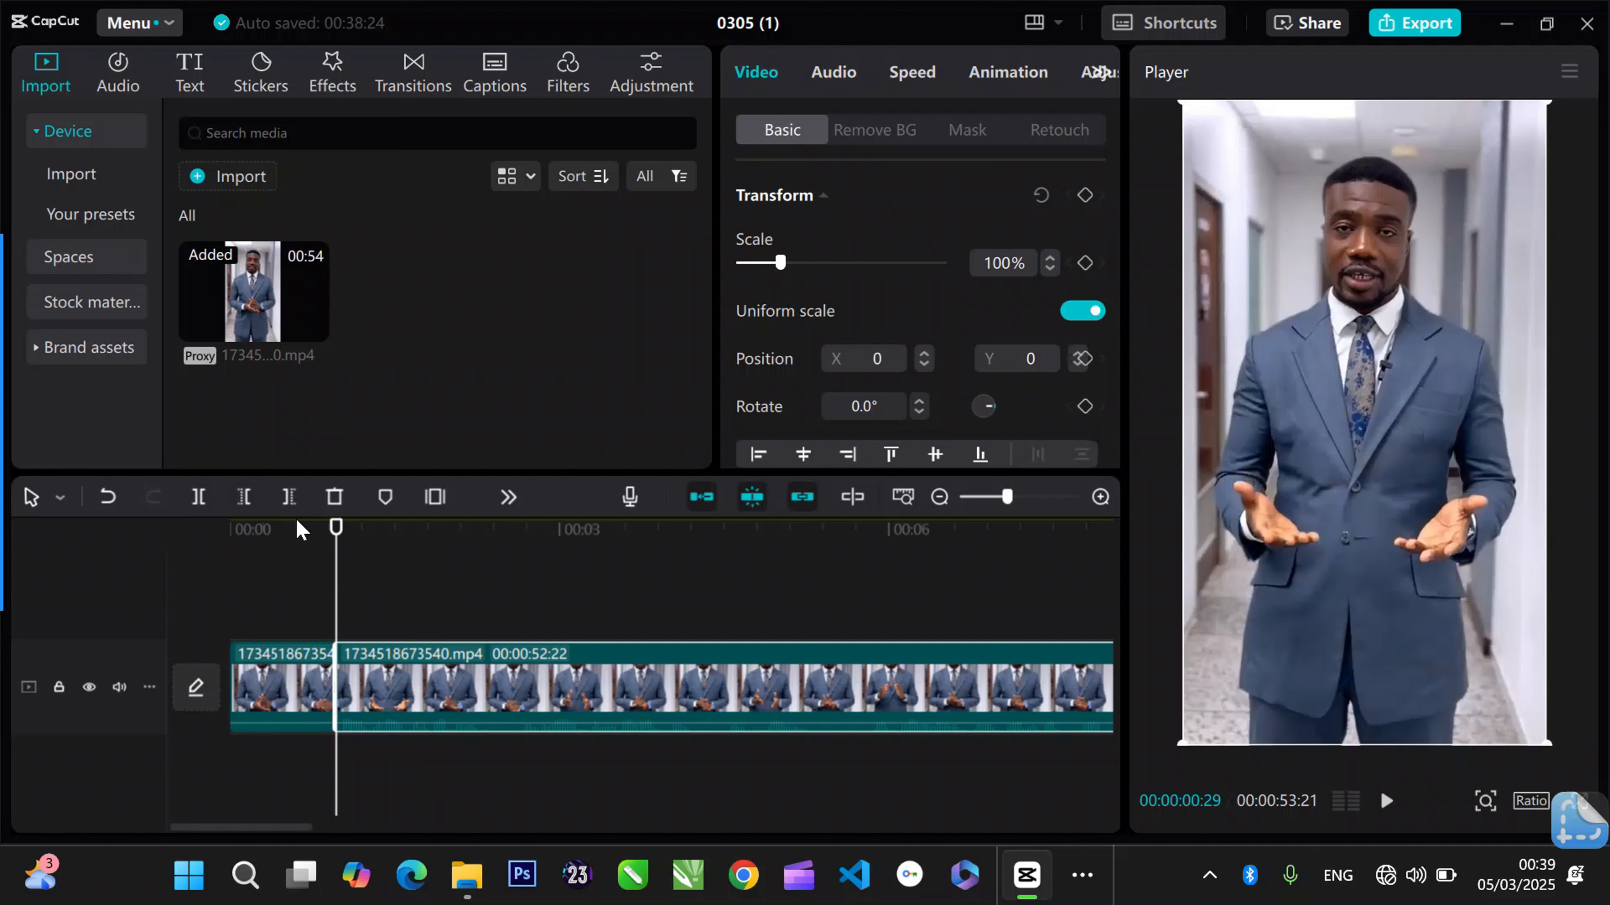
pyautogui.hotkey('ctrl', 'b')
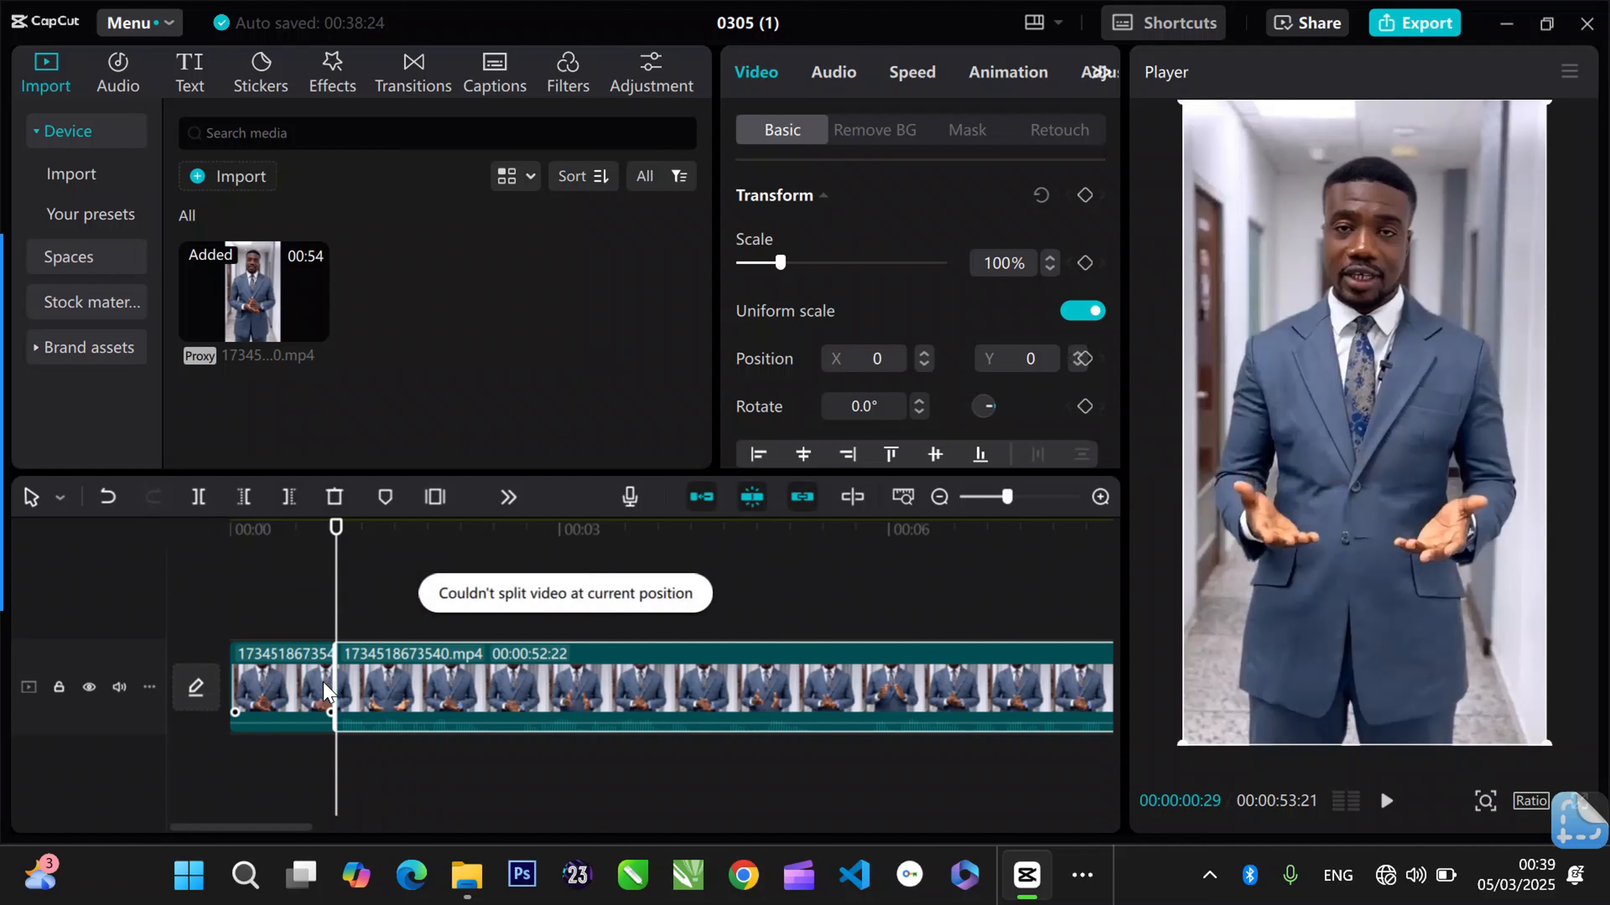
# - Delete the short opening segment before the split
pyautogui.click(324, 690)
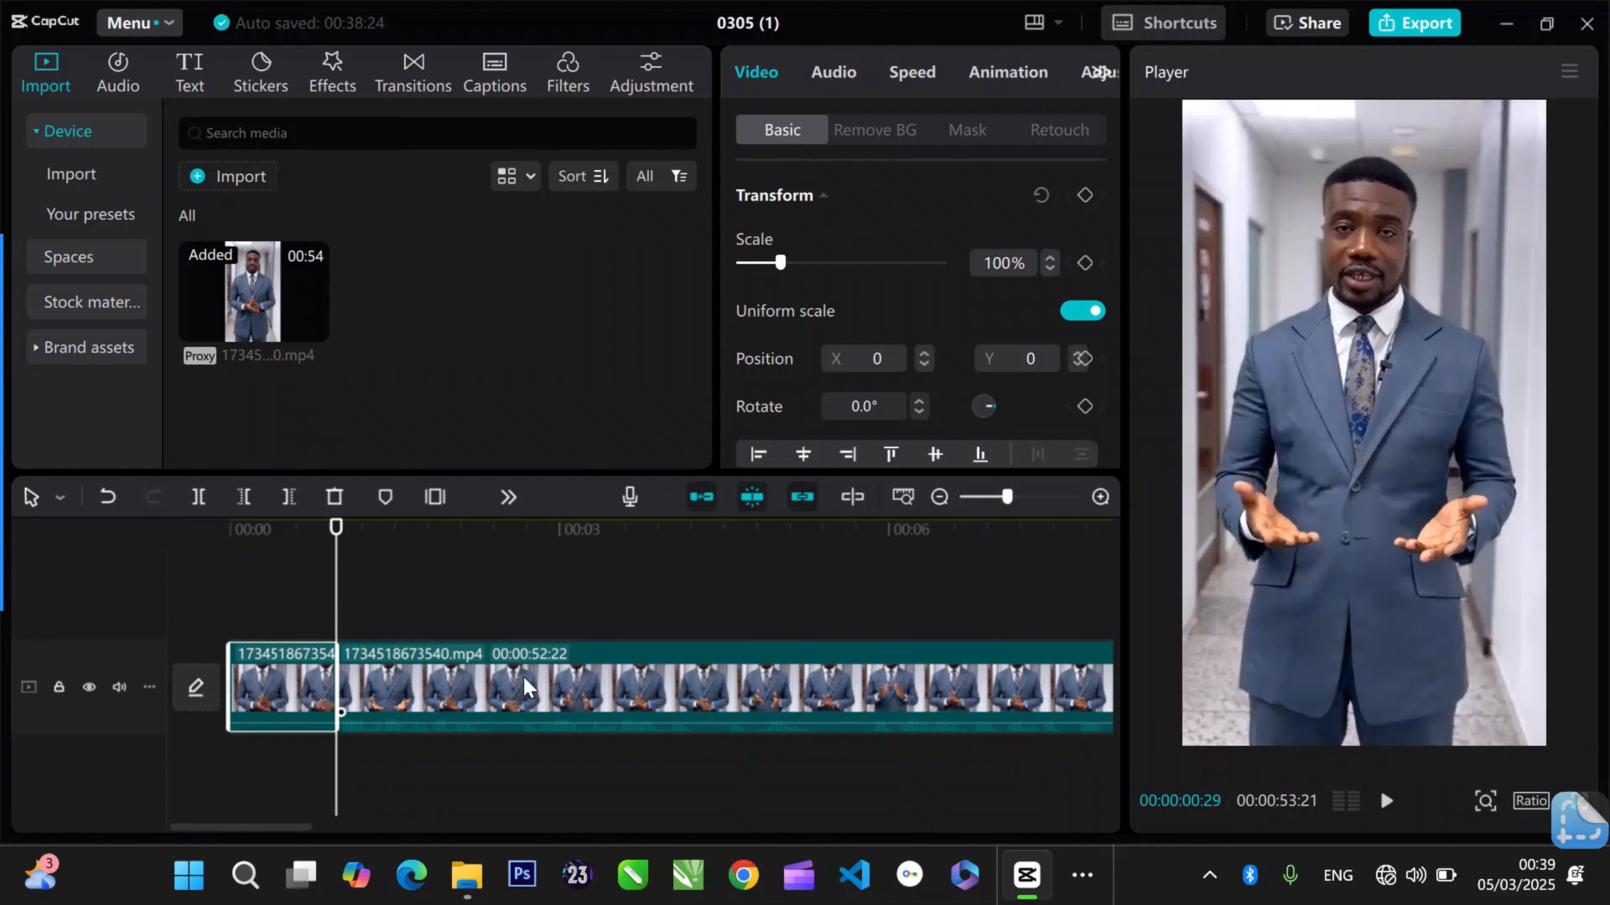
pyautogui.click(269, 681)
pyautogui.rightClick(269, 682)
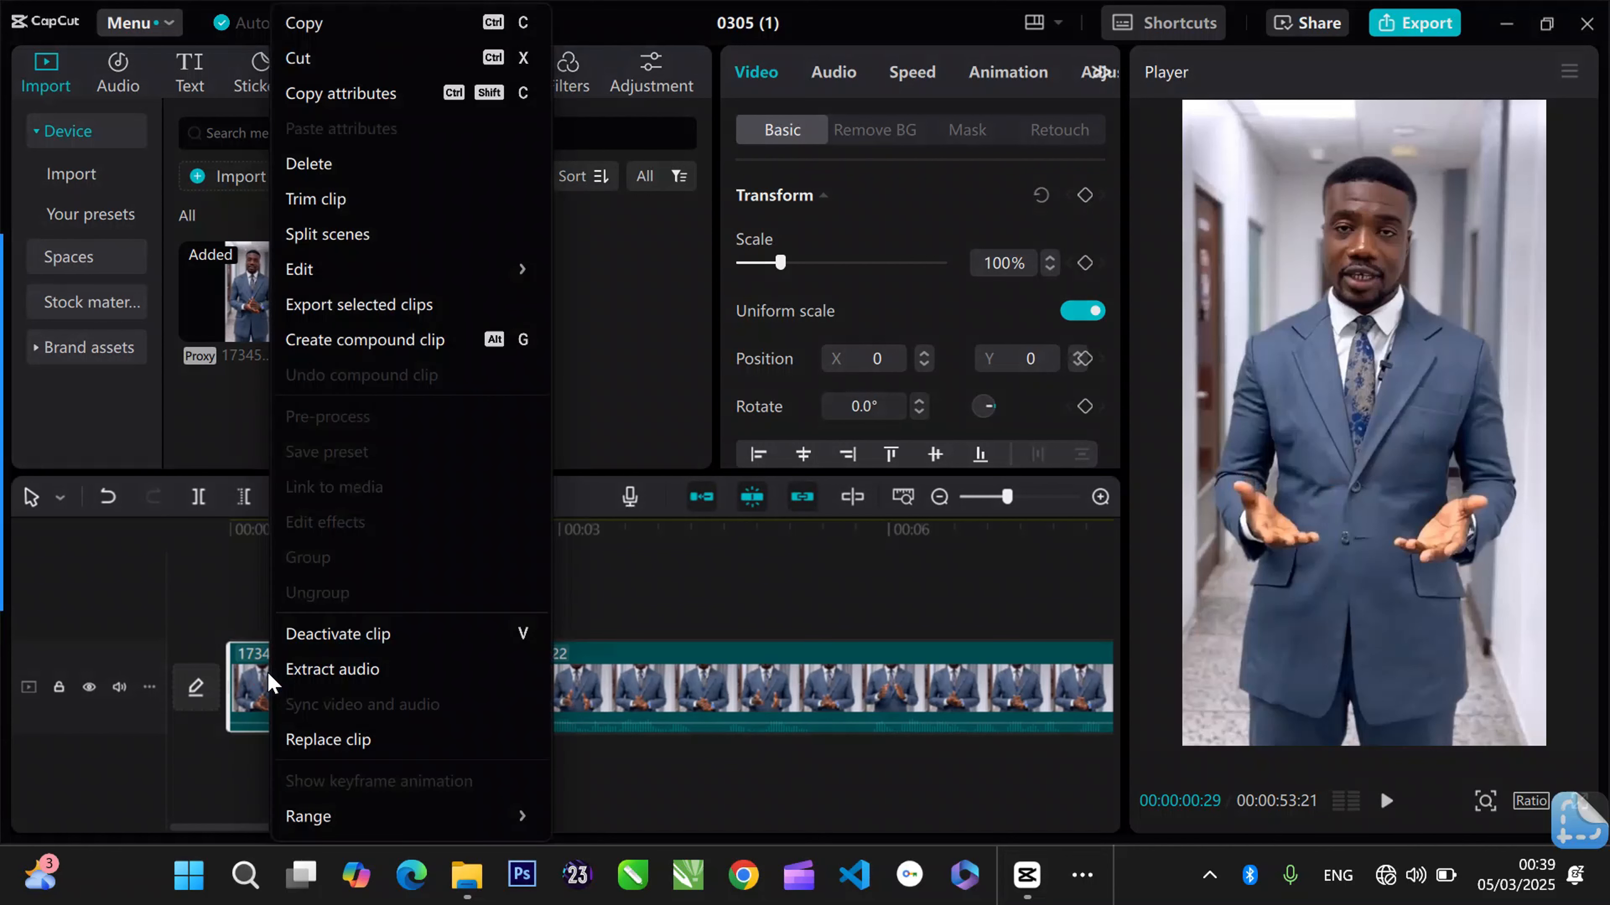
pyautogui.click(383, 166)
# - Play the video from the beginning and scrub through its first two seconds to locate the next cut point
pyautogui.click(305, 537)
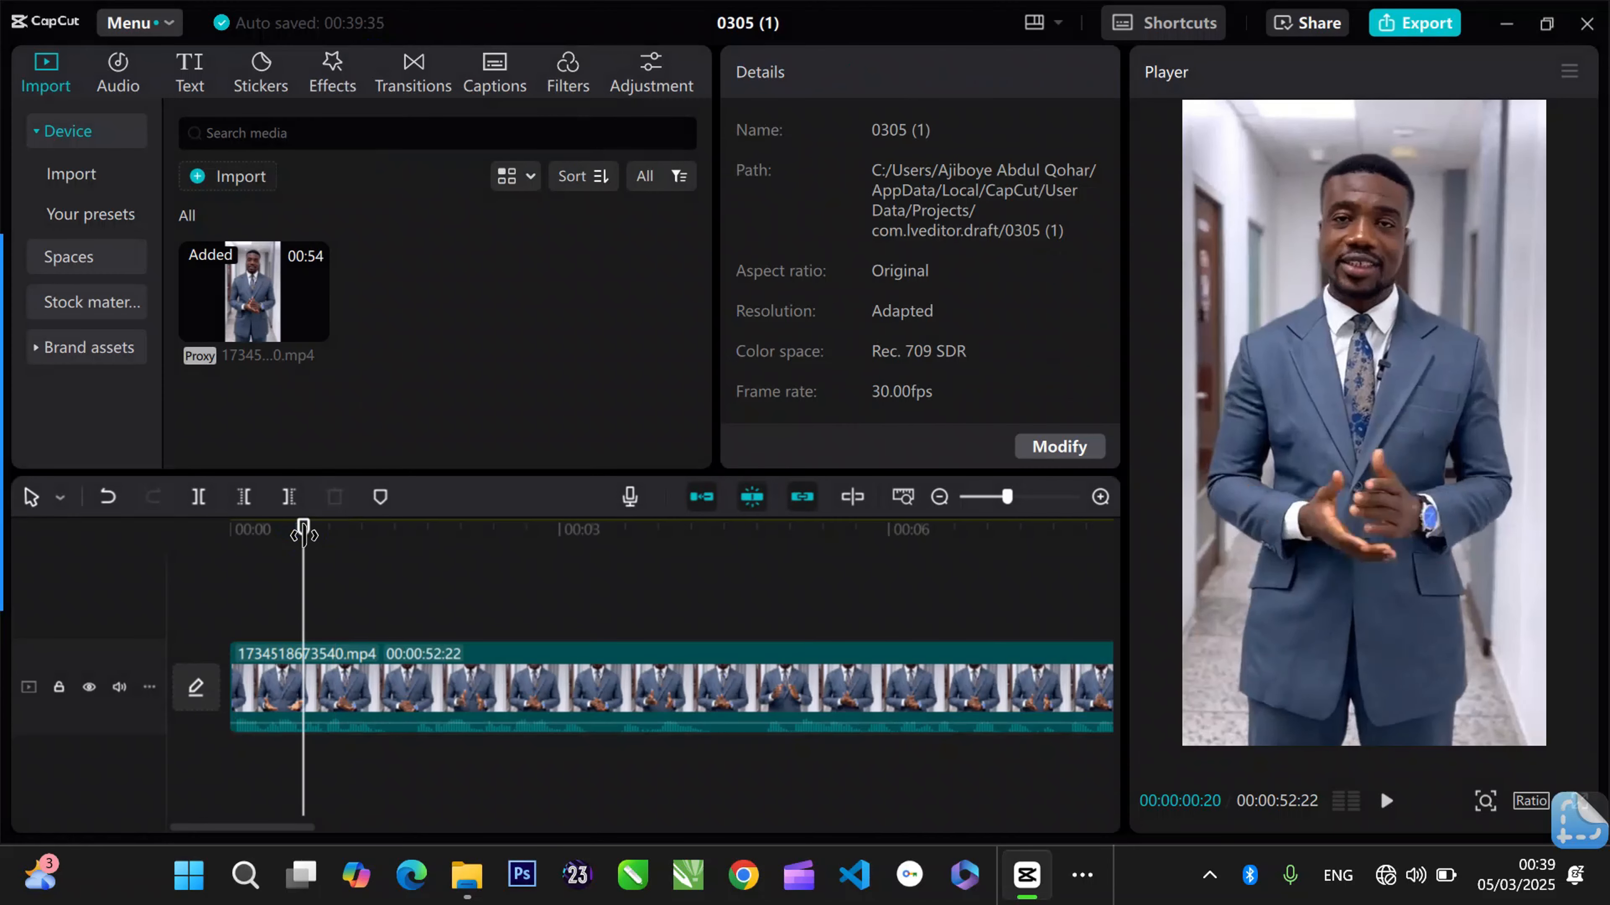
pyautogui.moveTo(303, 537); pyautogui.dragTo(24, 498)
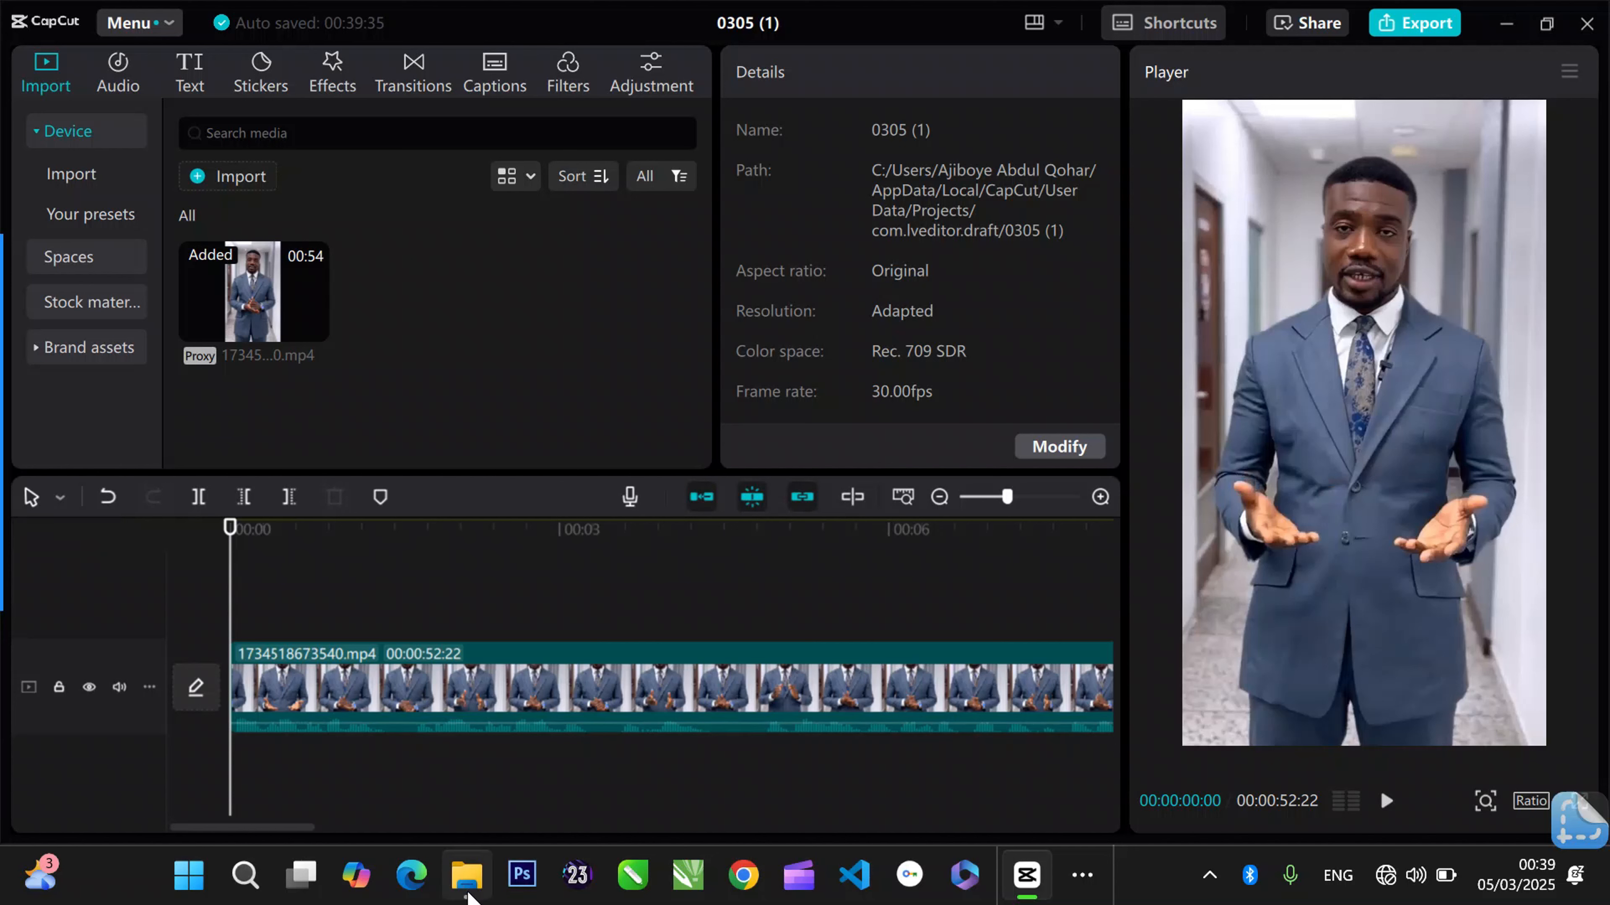
pyautogui.click(1384, 800)
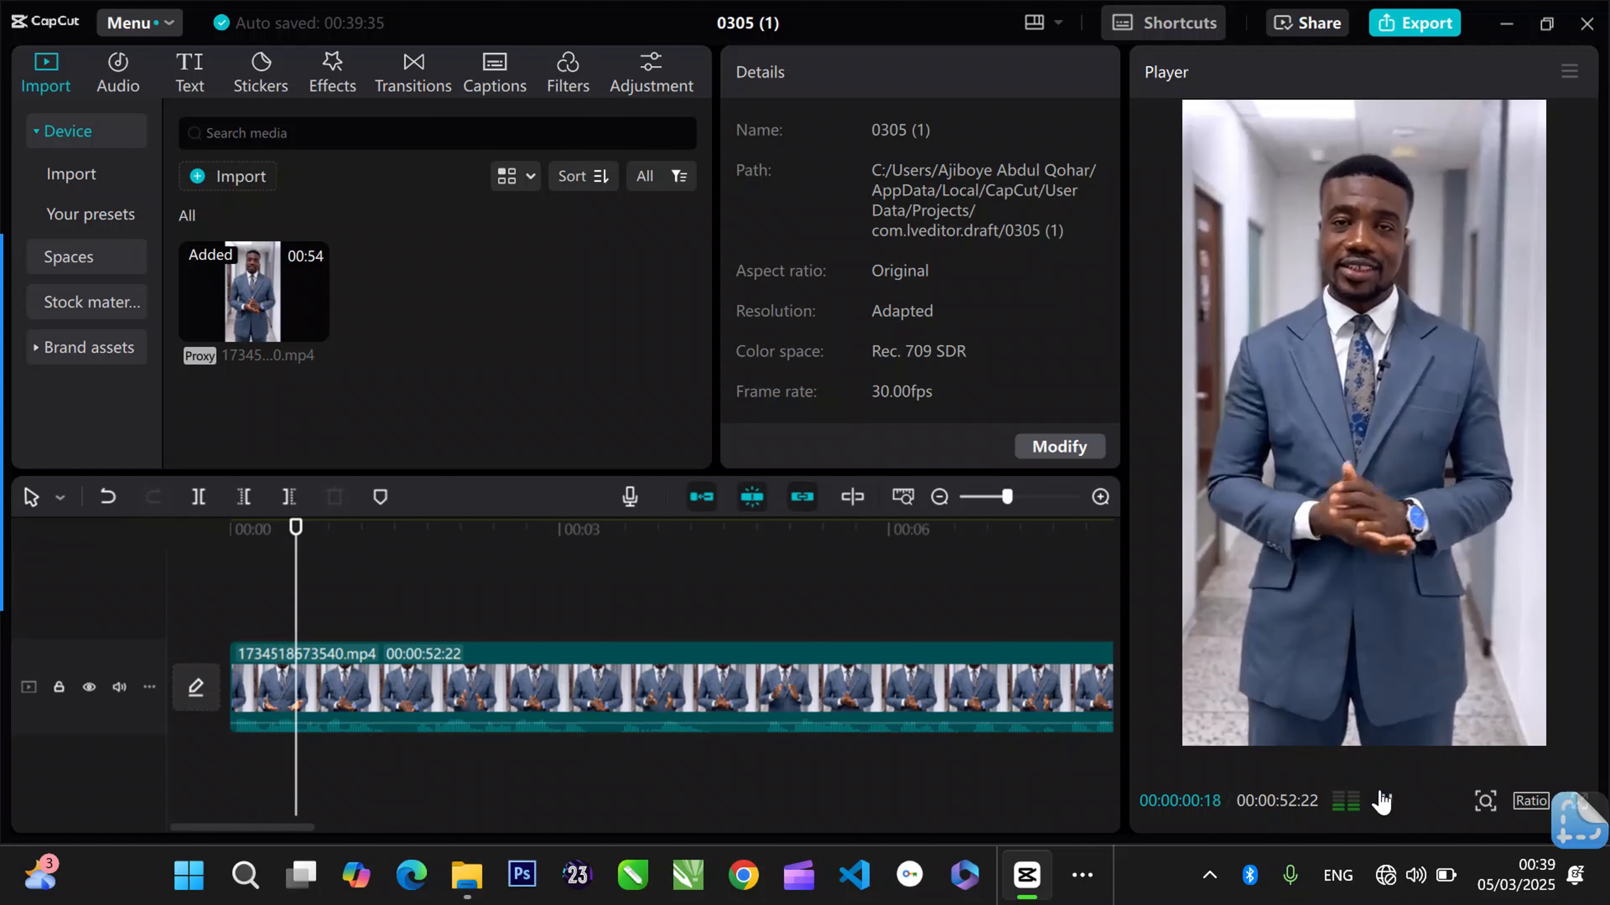
pyautogui.click(1384, 801)
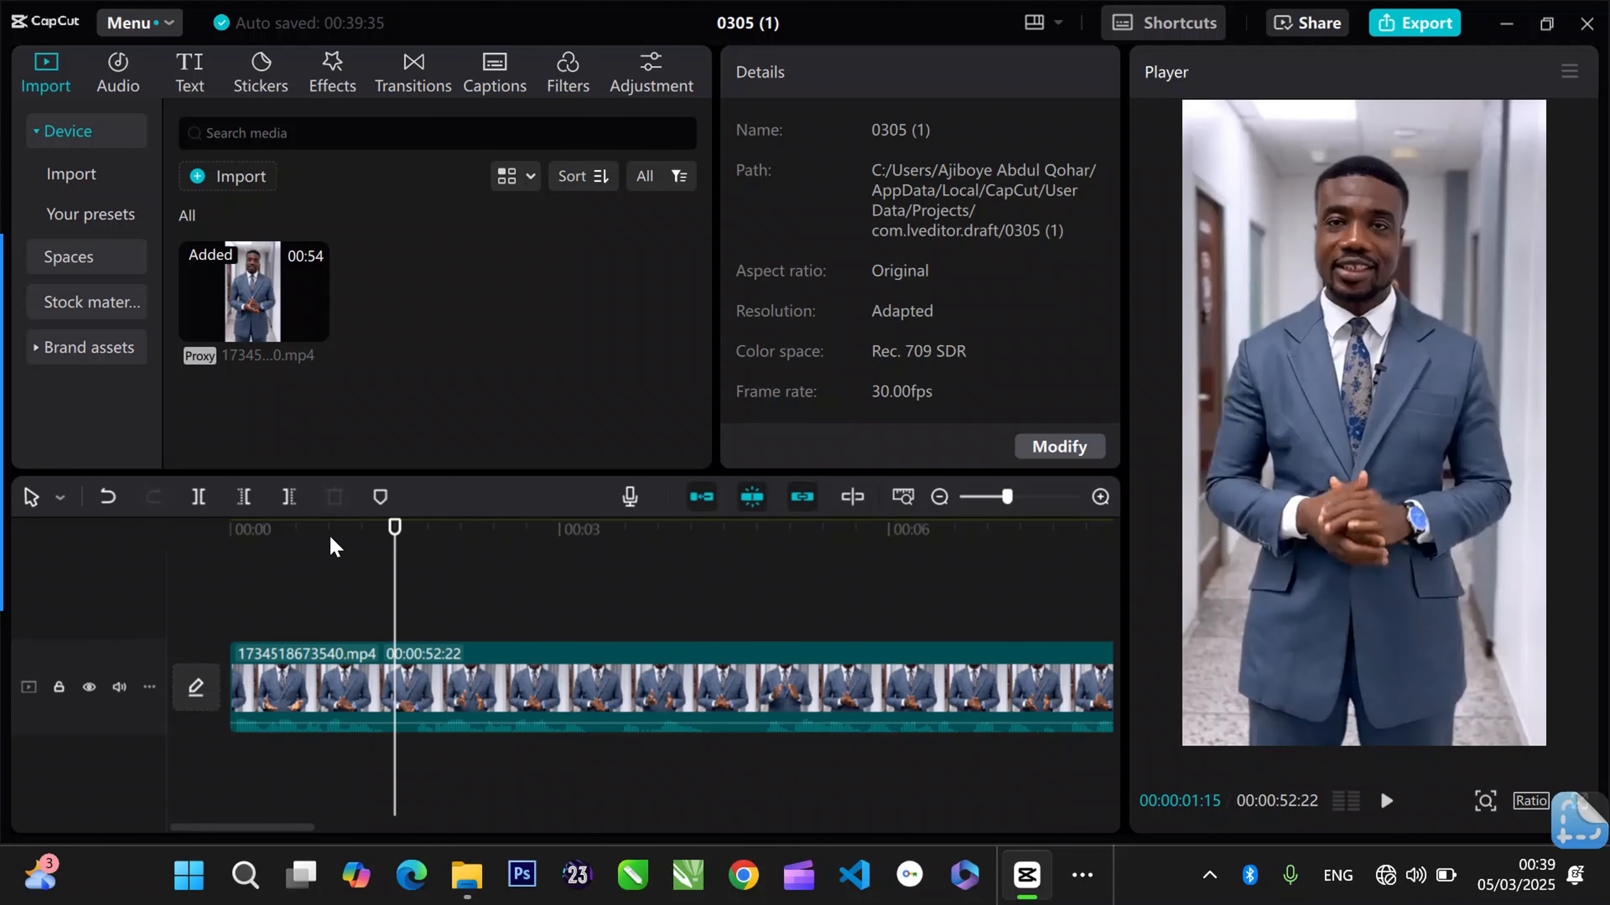
pyautogui.moveTo(331, 543); pyautogui.dragTo(384, 546)
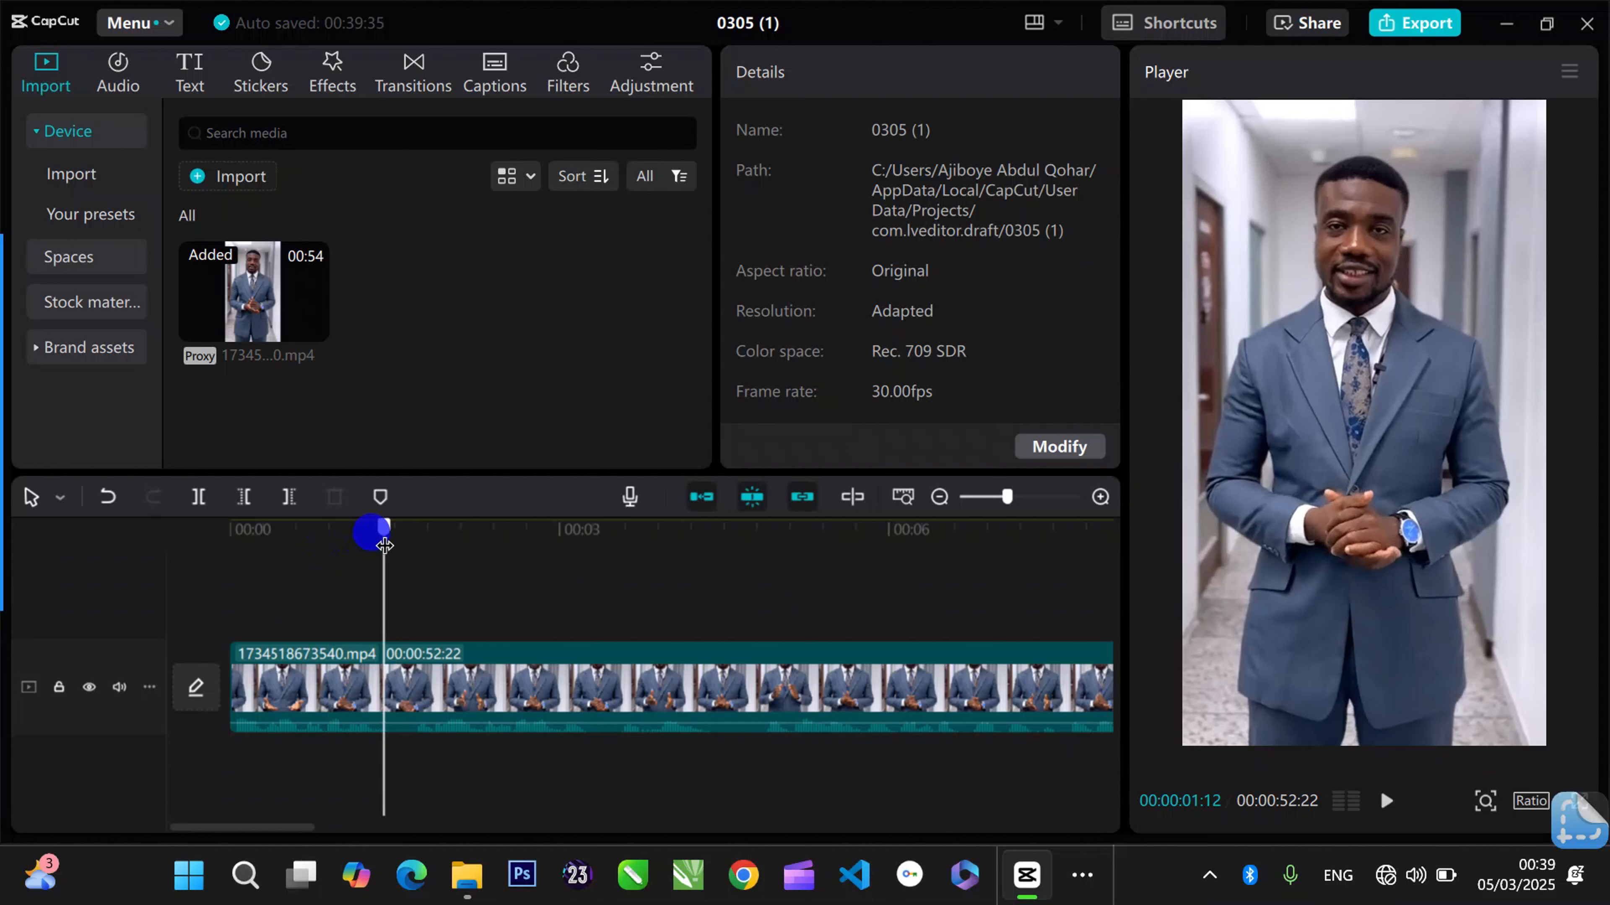
pyautogui.moveTo(1008, 498); pyautogui.dragTo(1028, 500)
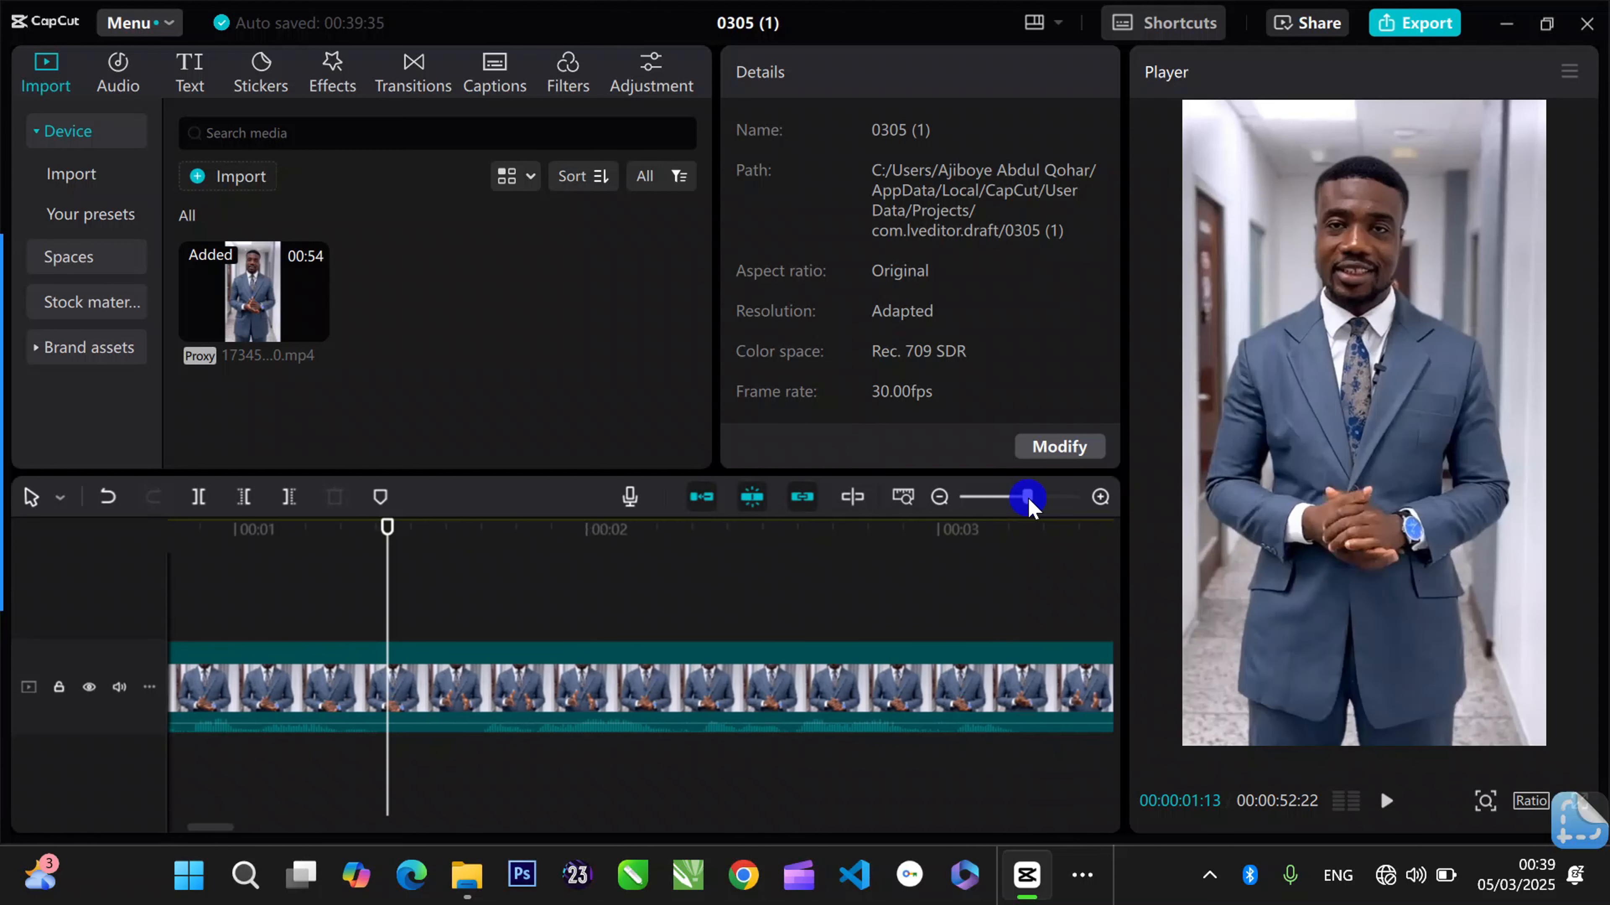
pyautogui.click(447, 676)
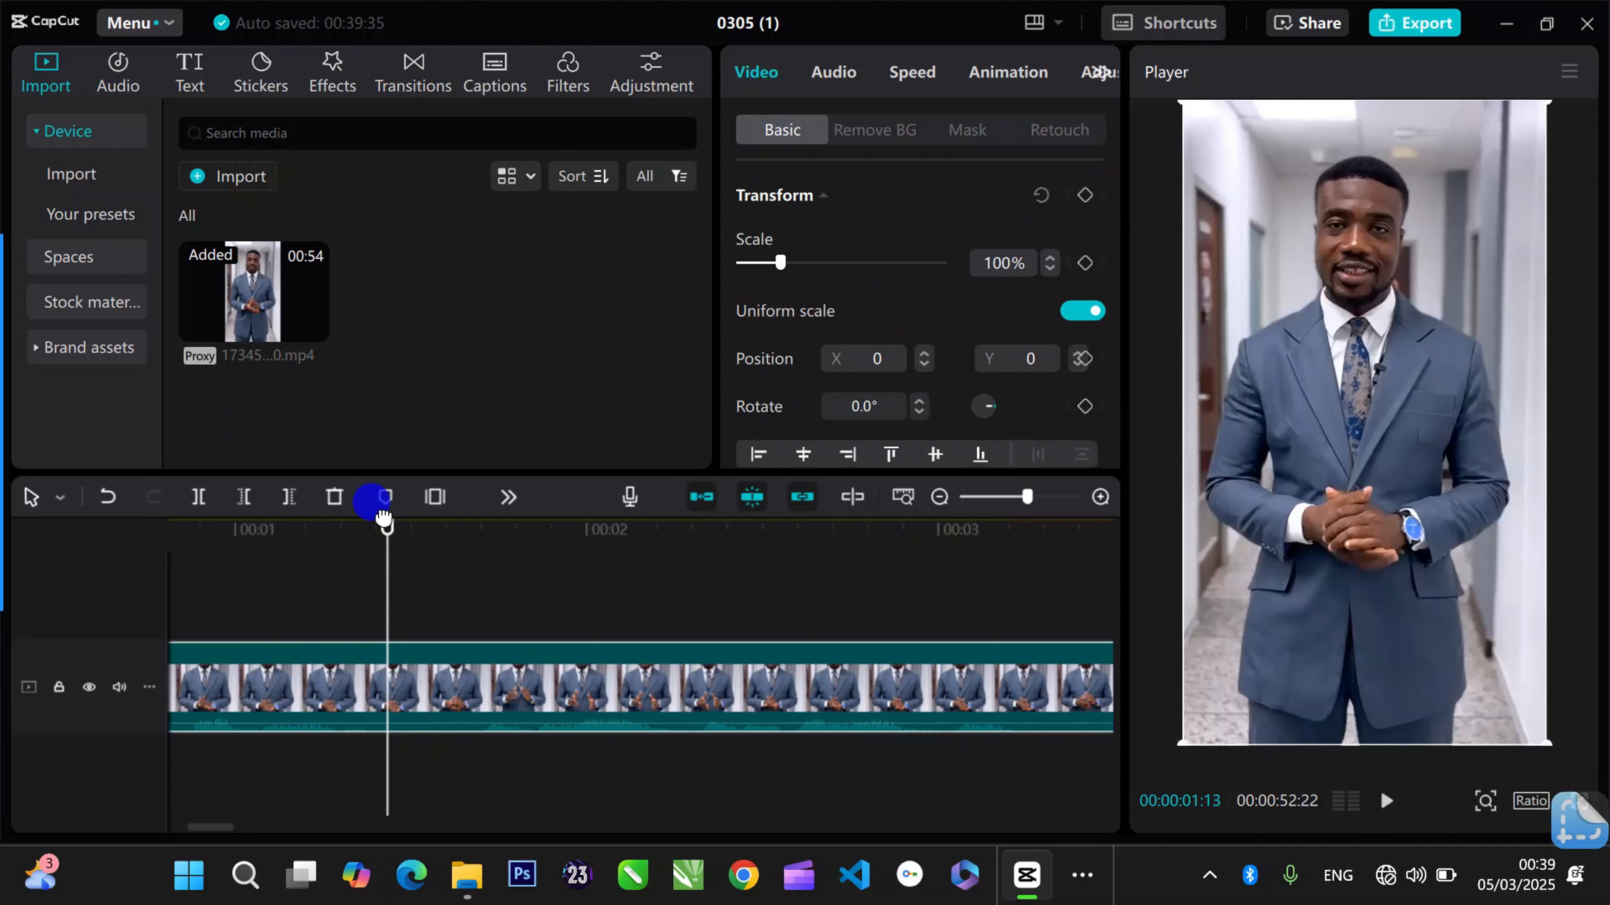
pyautogui.click(352, 536)
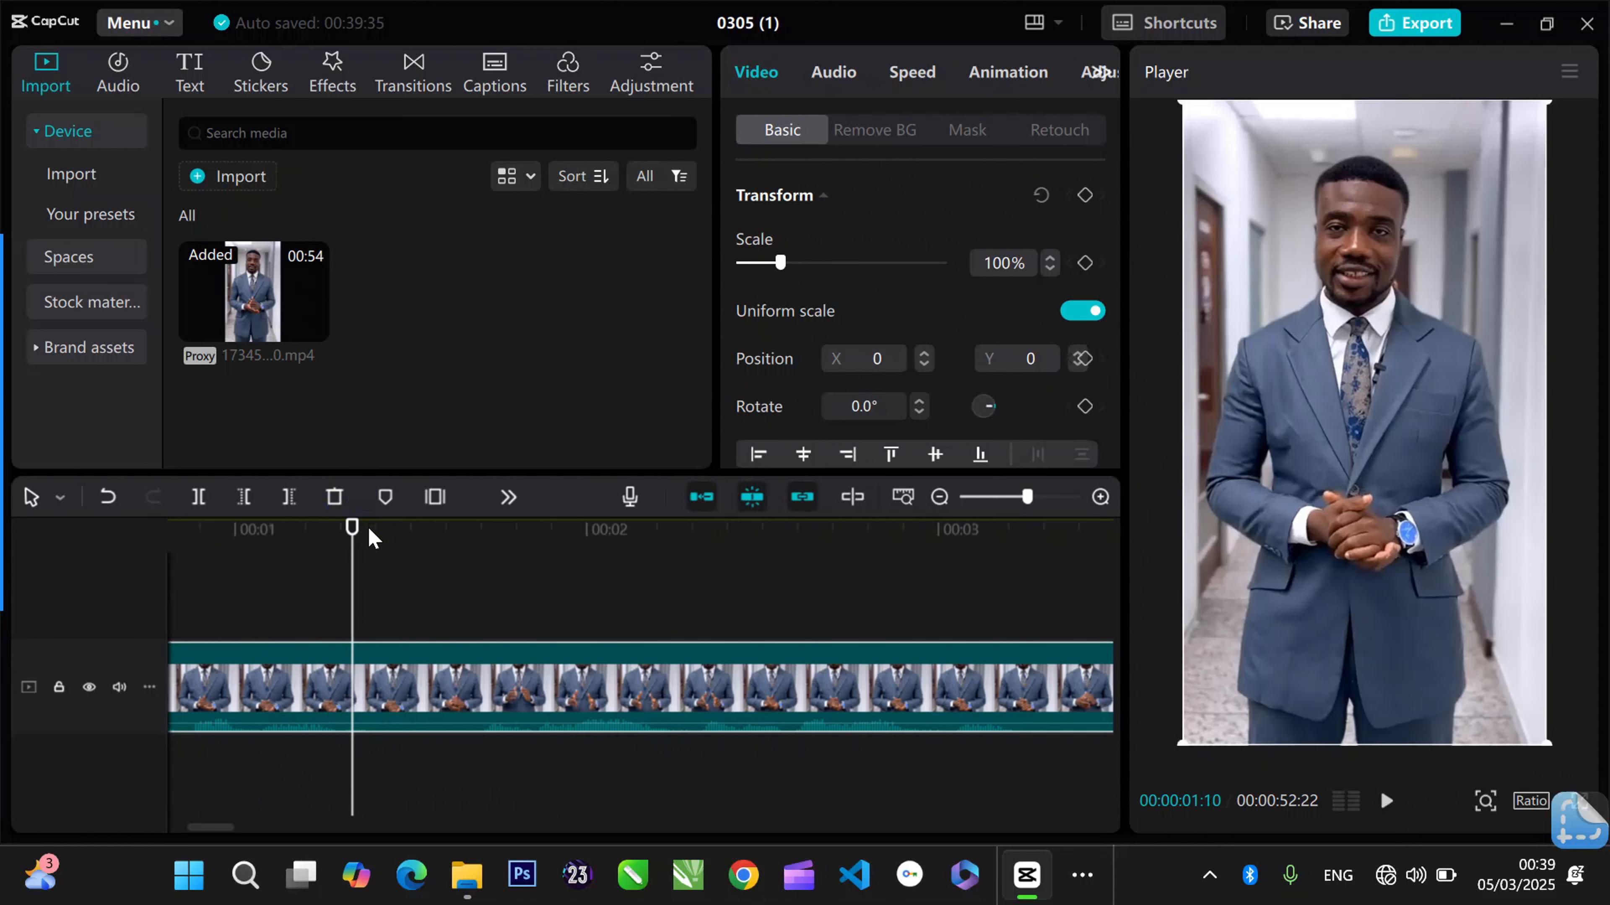
pyautogui.click(329, 542)
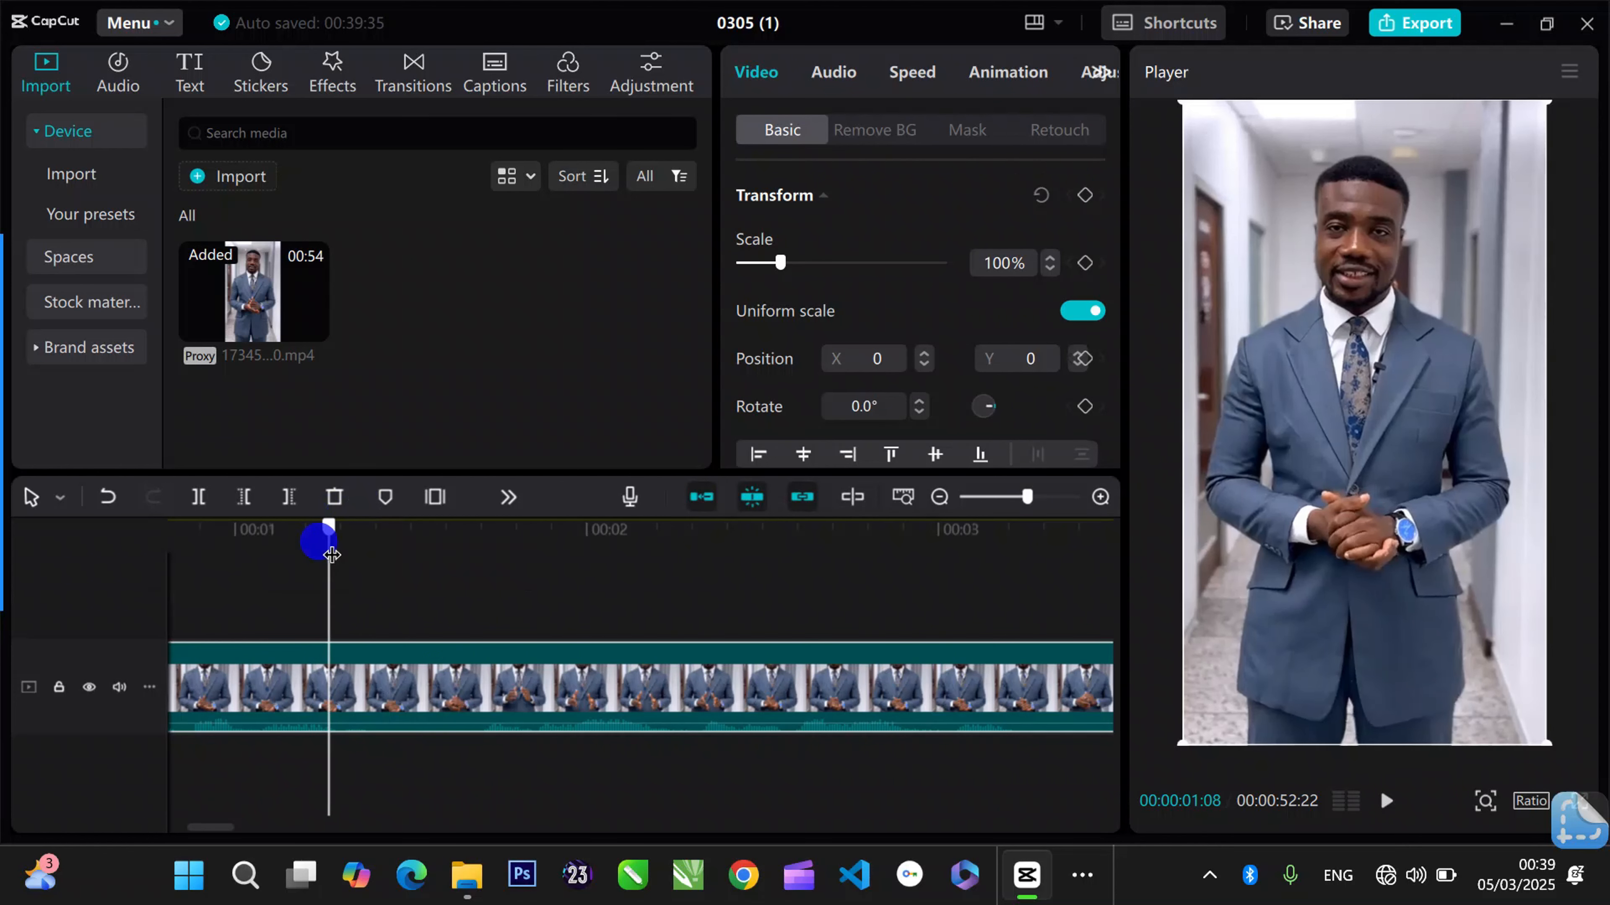
pyautogui.moveTo(331, 548); pyautogui.dragTo(259, 574)
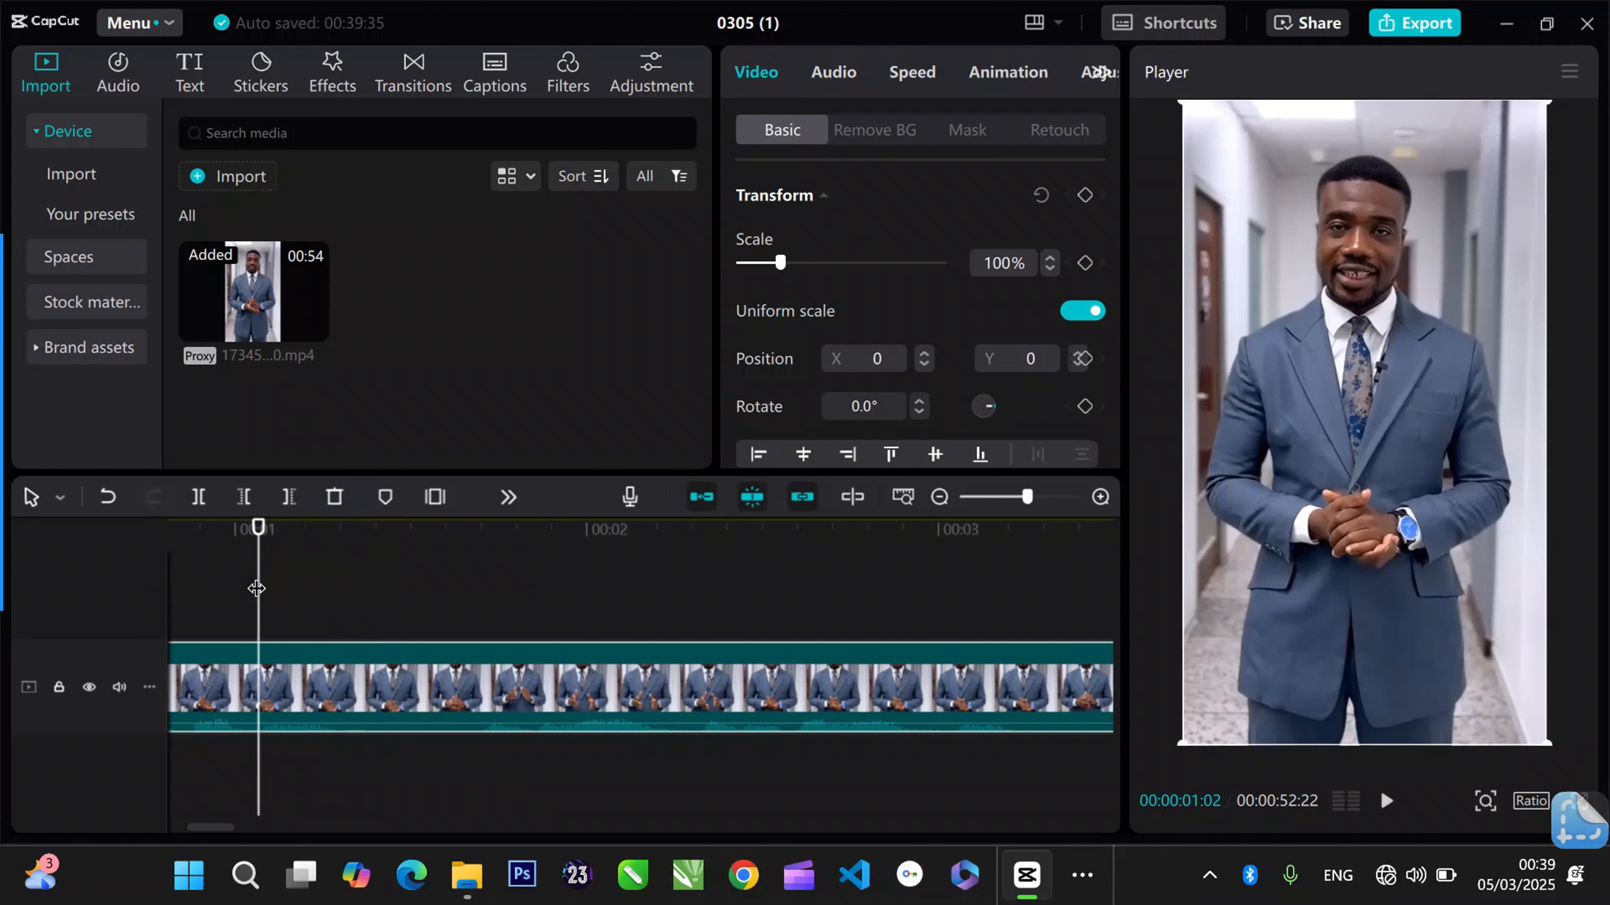
# - Check the playback around the pause and split the clip at 00:00:01:10
pyautogui.click(1386, 800)
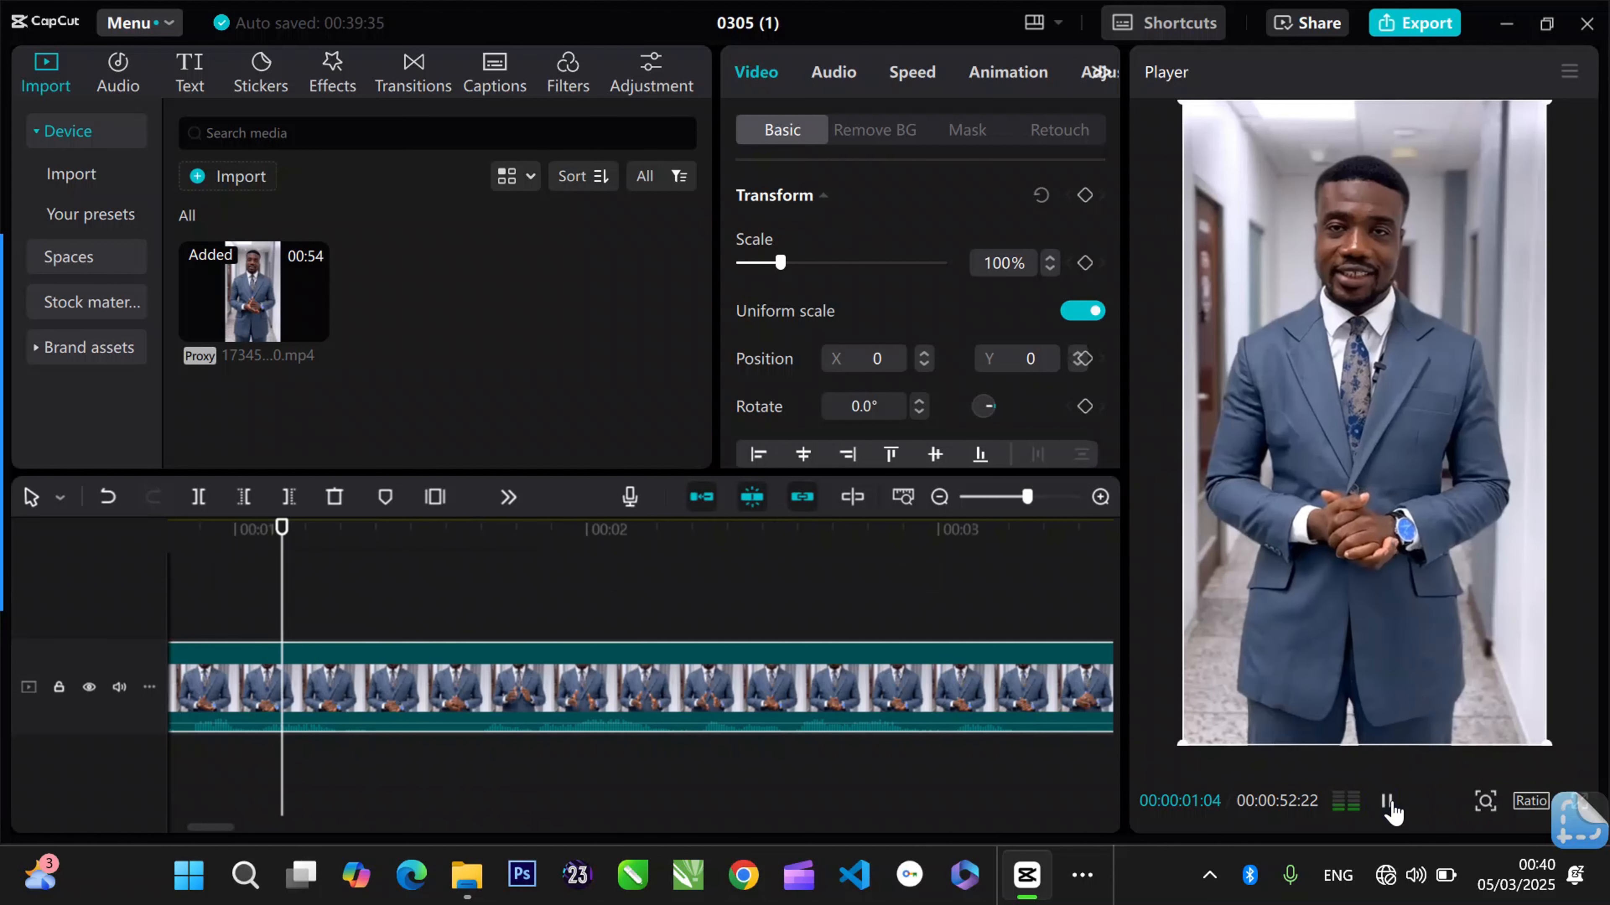
pyautogui.click(238, 544)
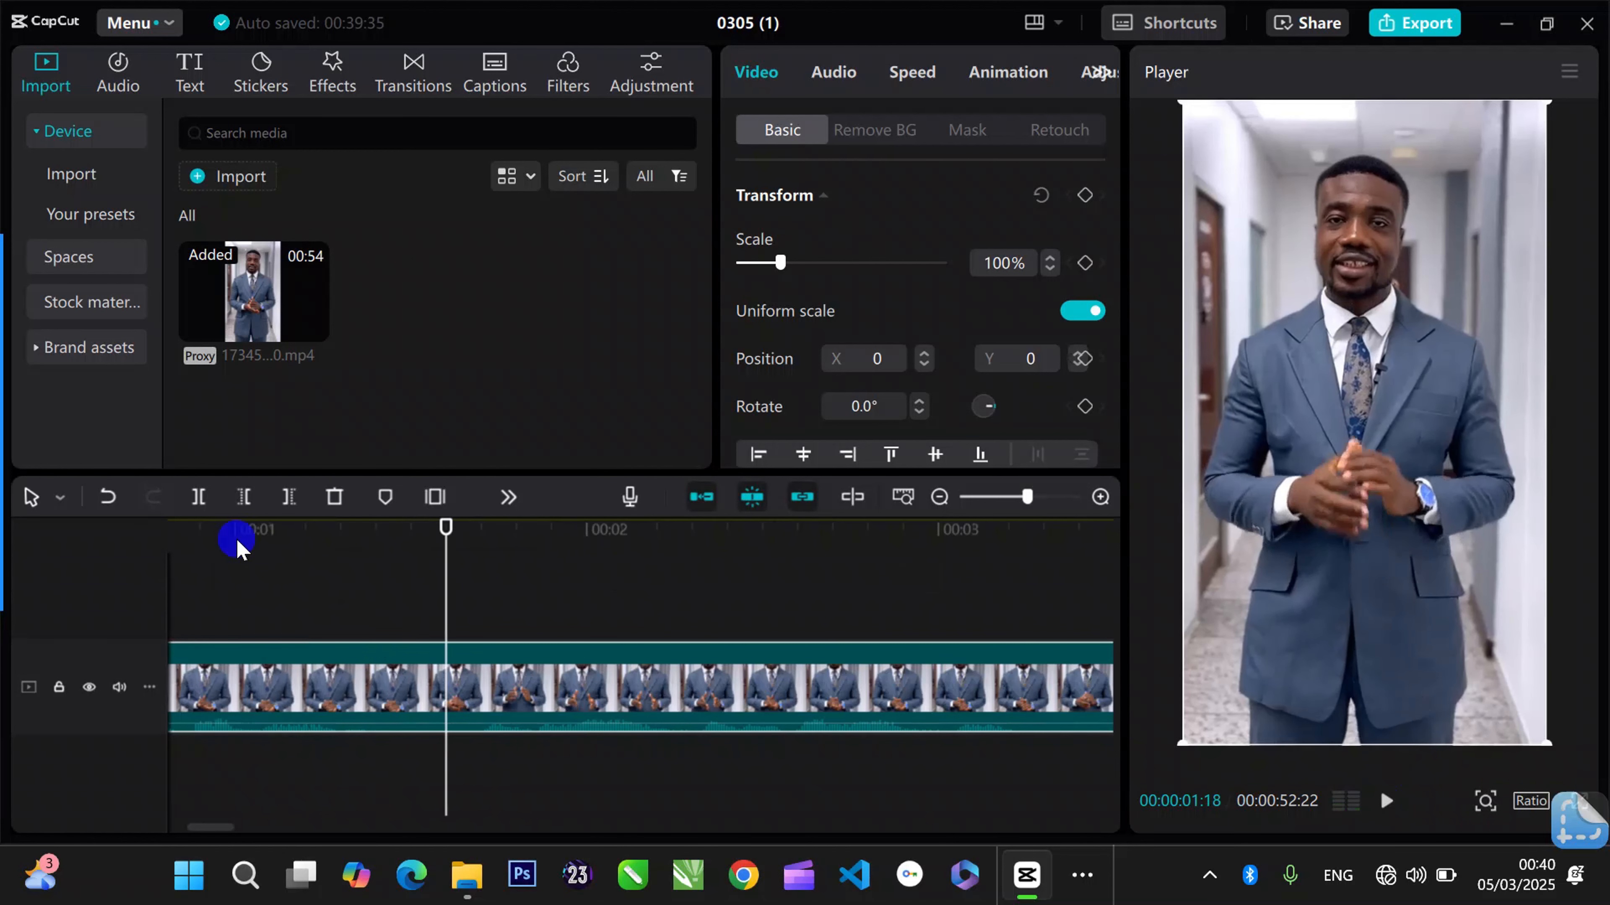
pyautogui.moveTo(239, 551); pyautogui.dragTo(506, 601)
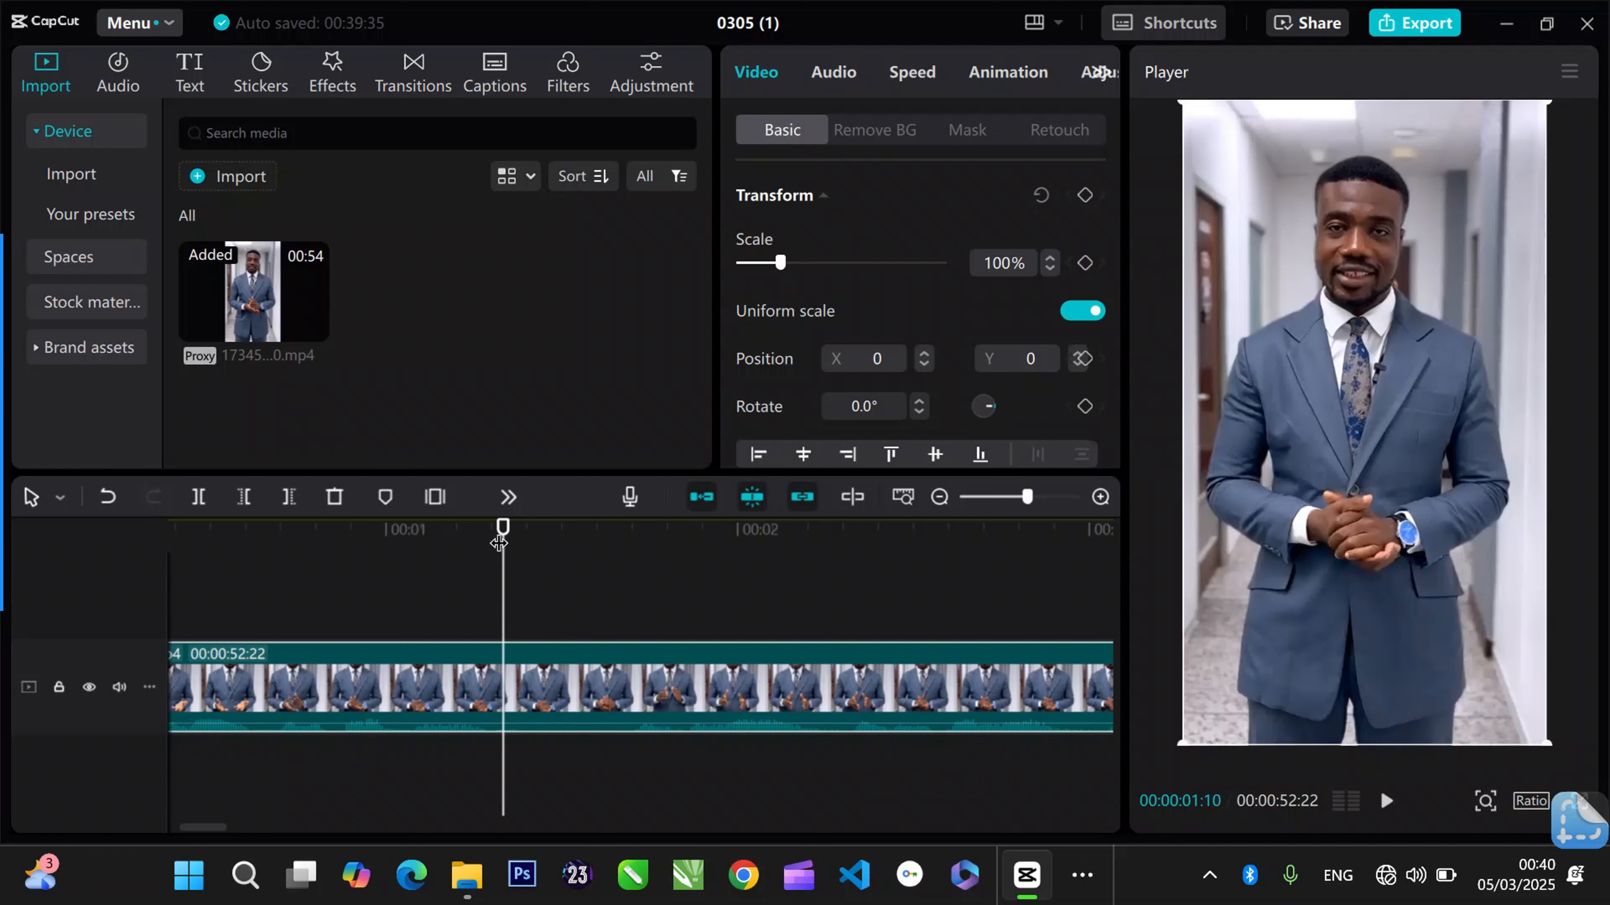
pyautogui.moveTo(19, 564)
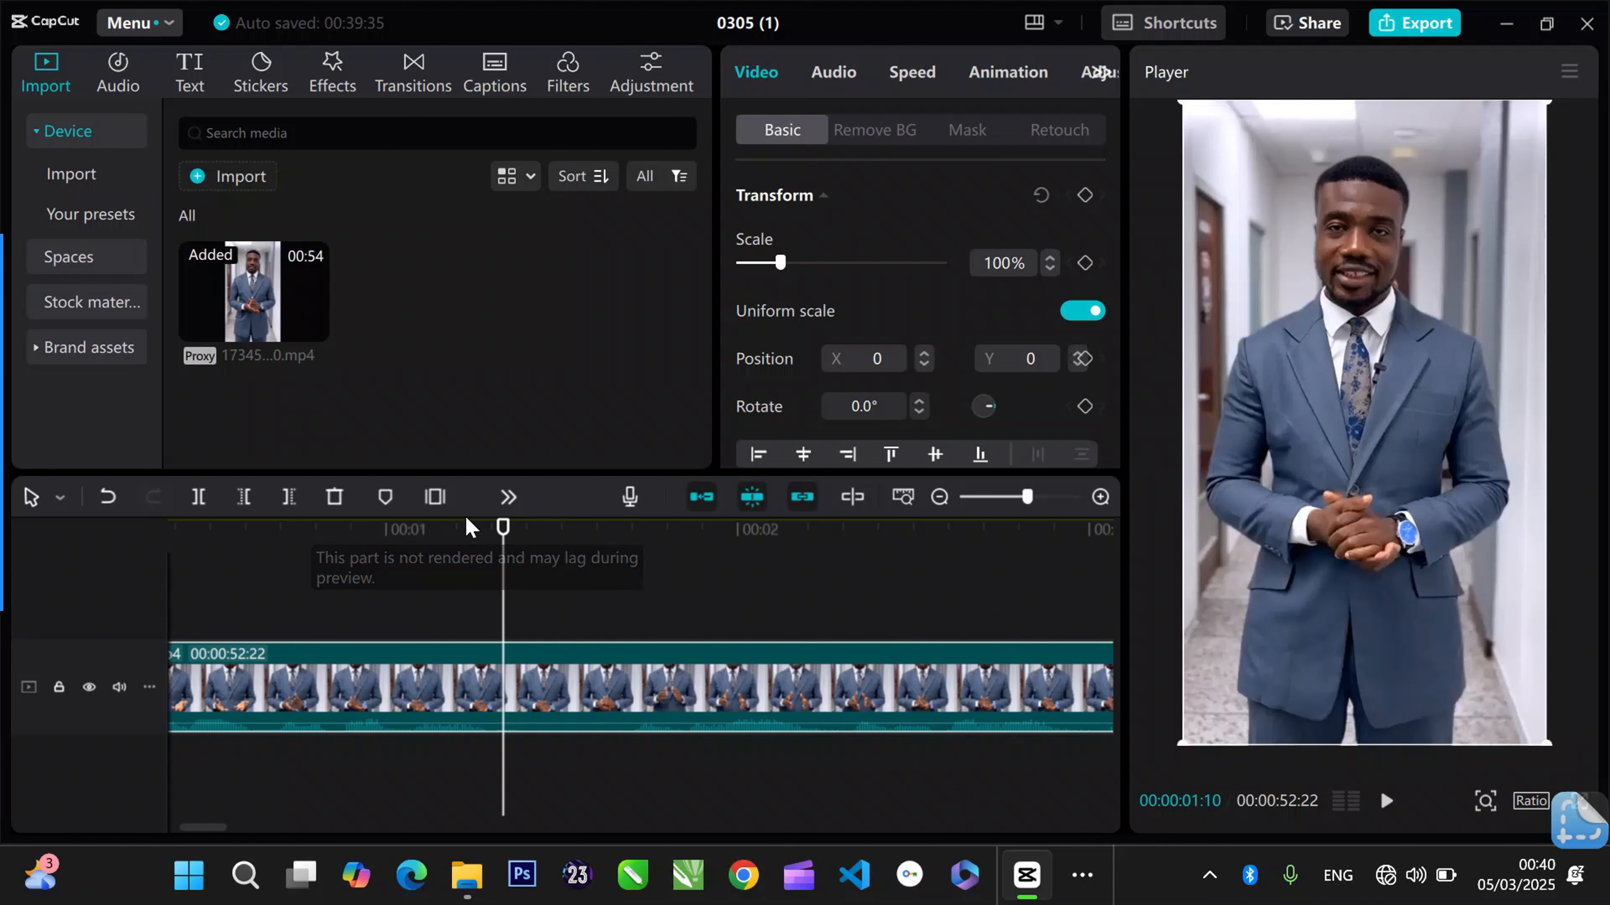
pyautogui.click(199, 498)
# - Try trimming the second clip's beginning up to 00:00:01:20, play across the join, and undo the trim
pyautogui.moveTo(479, 559); pyautogui.dragTo(624, 572)
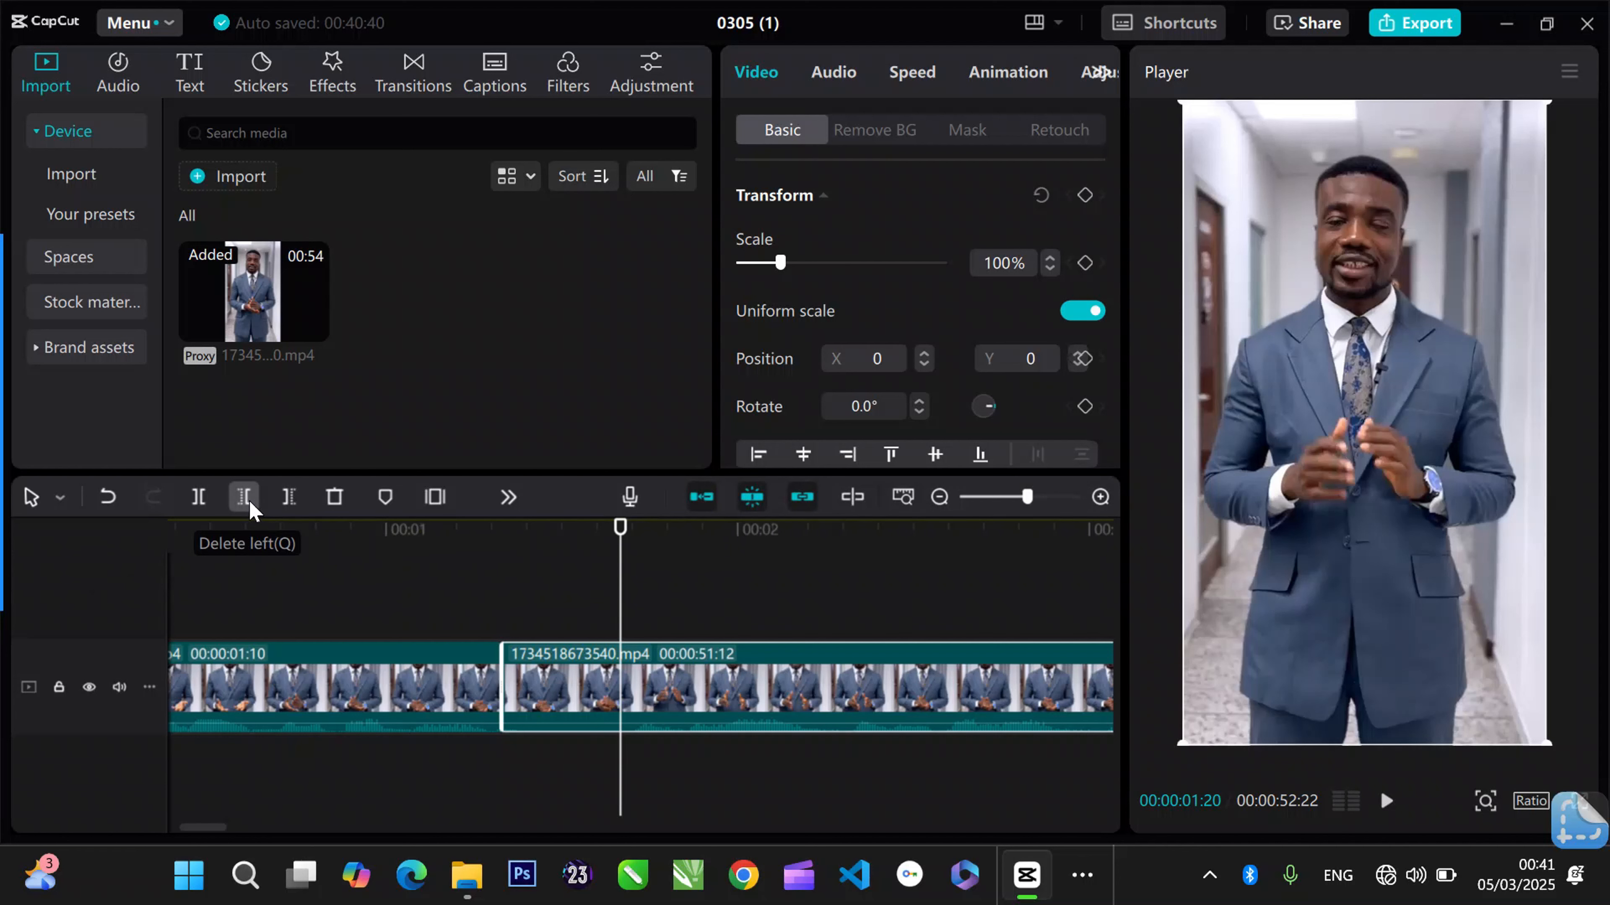
pyautogui.click(247, 500)
pyautogui.click(435, 535)
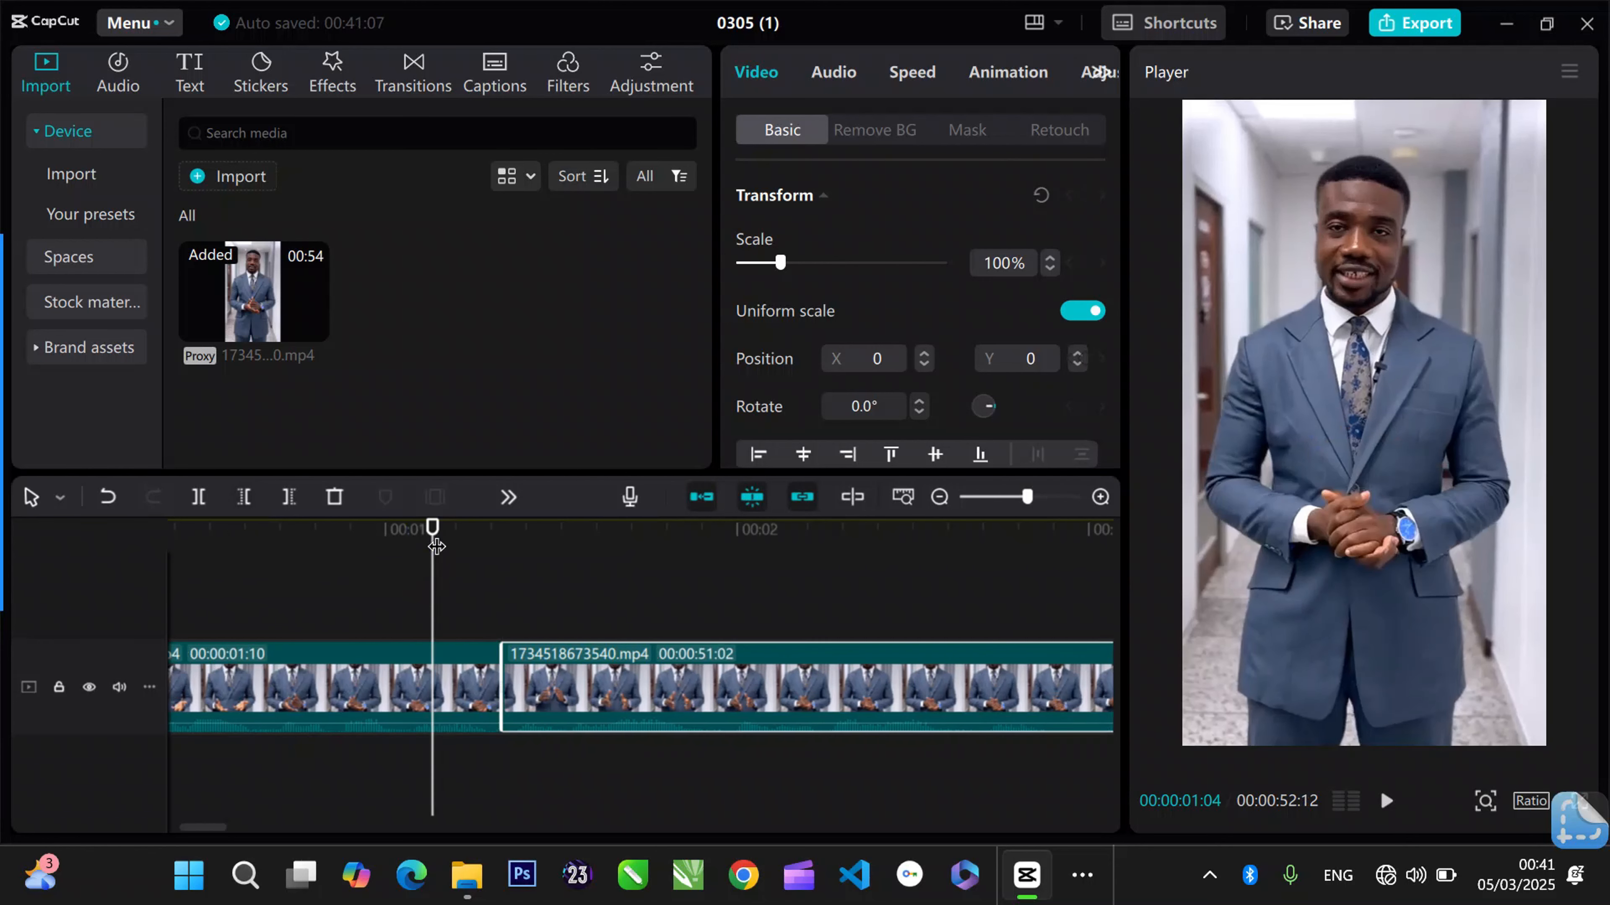
pyautogui.press('space')
pyautogui.press('space')
pyautogui.click(437, 546)
pyautogui.press('space')
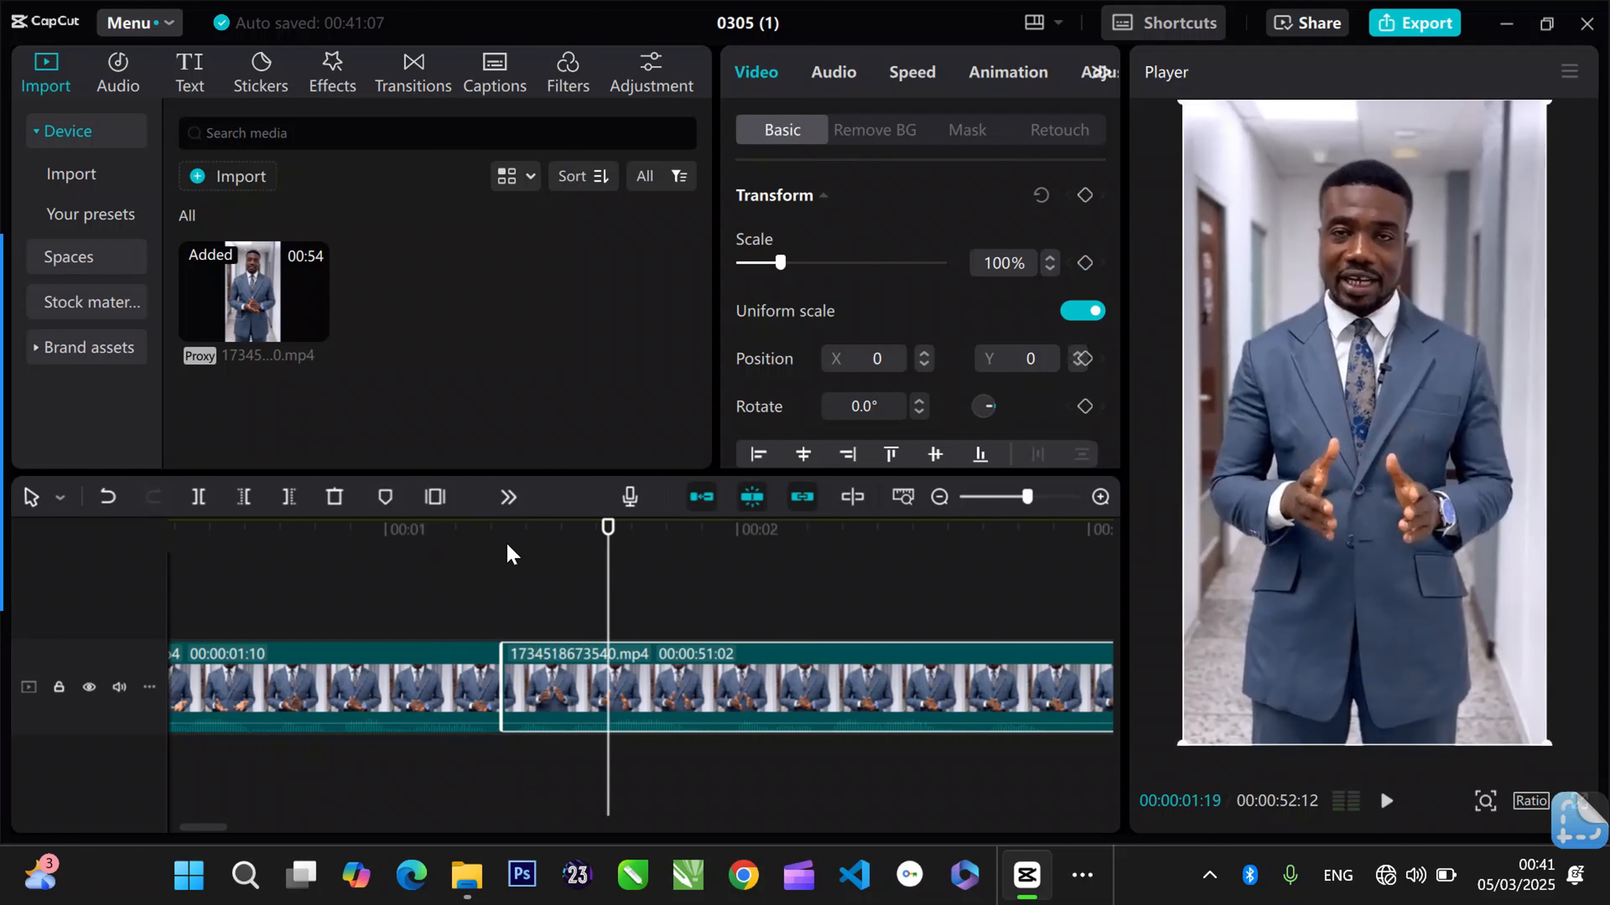
pyautogui.hotkey('ctrl', 'z')
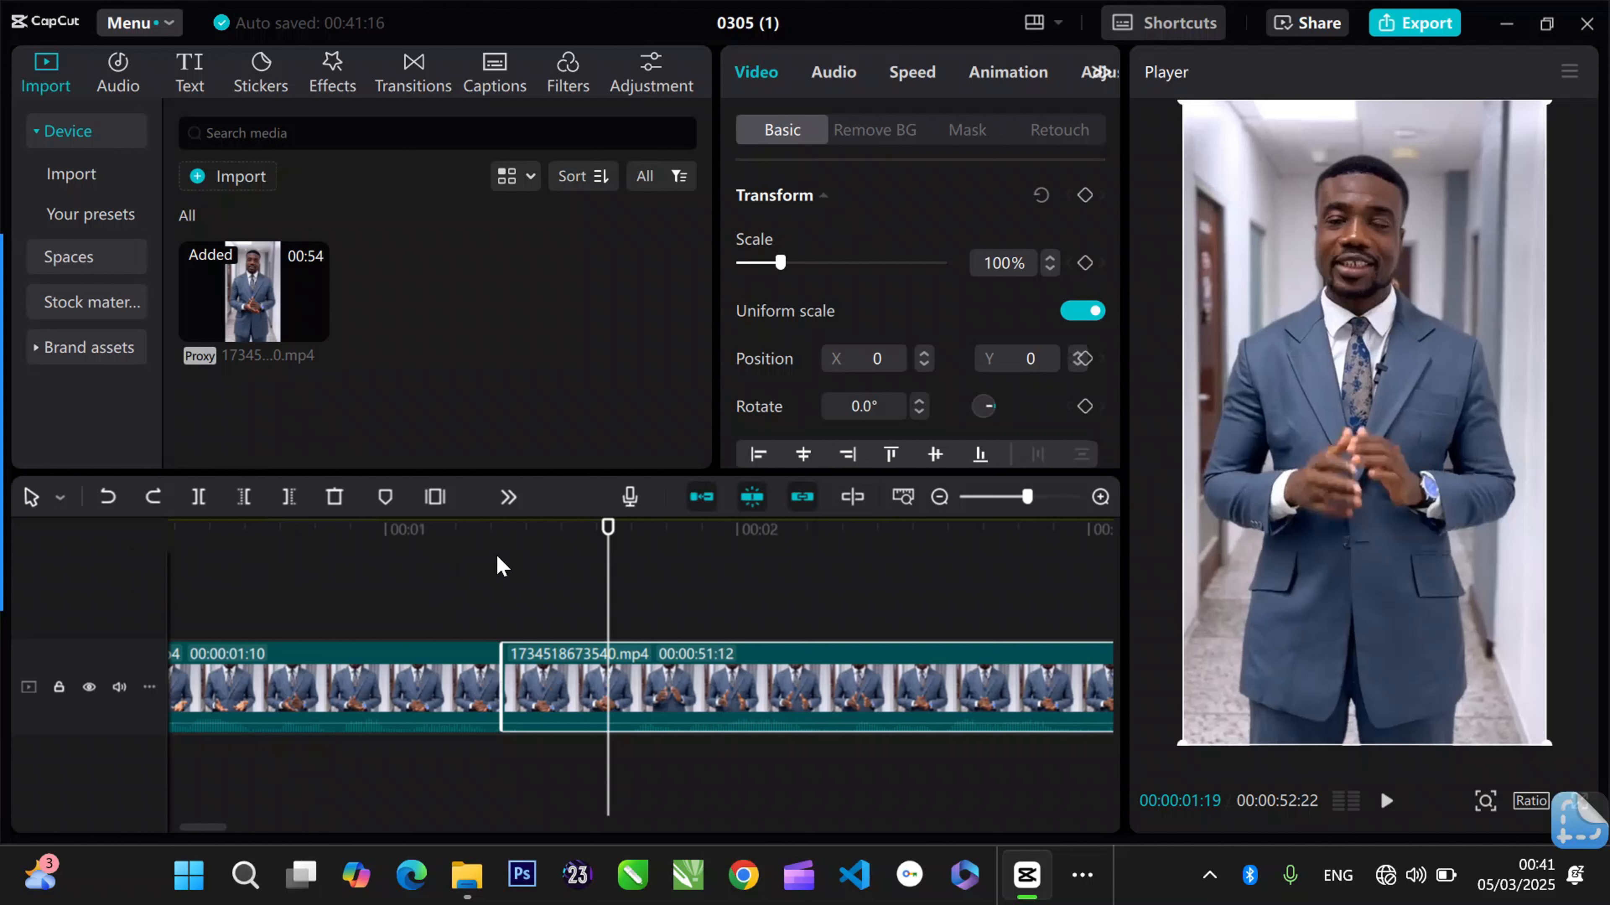
# - Replay the join and trim away the second clip's beginning up to 00:00:01:18
pyautogui.click(490, 548)
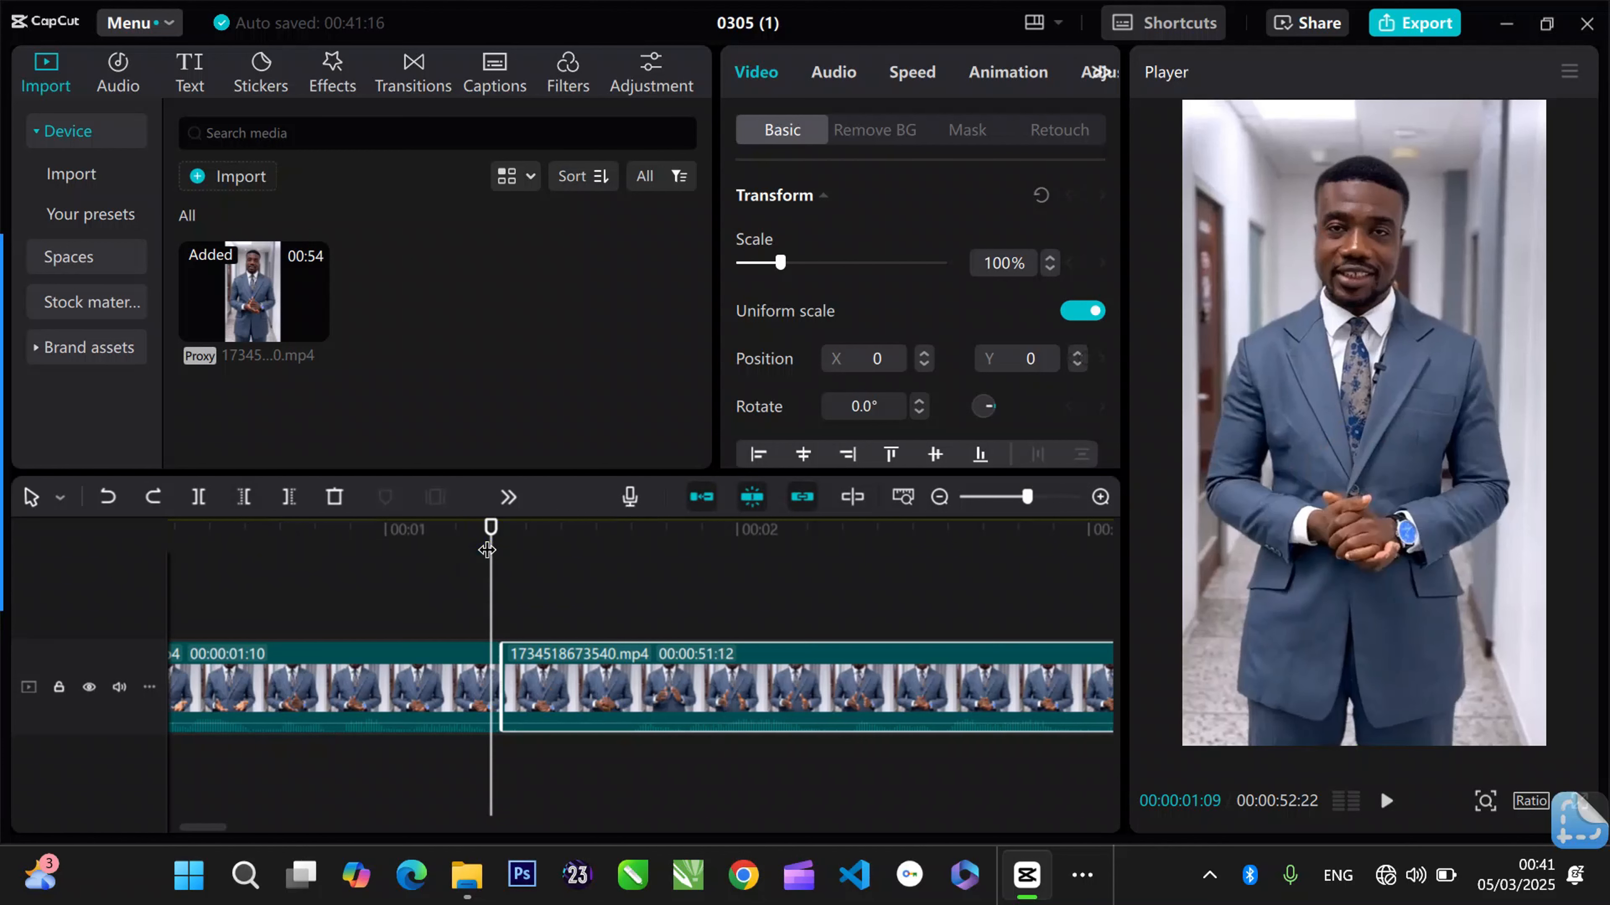
pyautogui.press('space')
pyautogui.press('space')
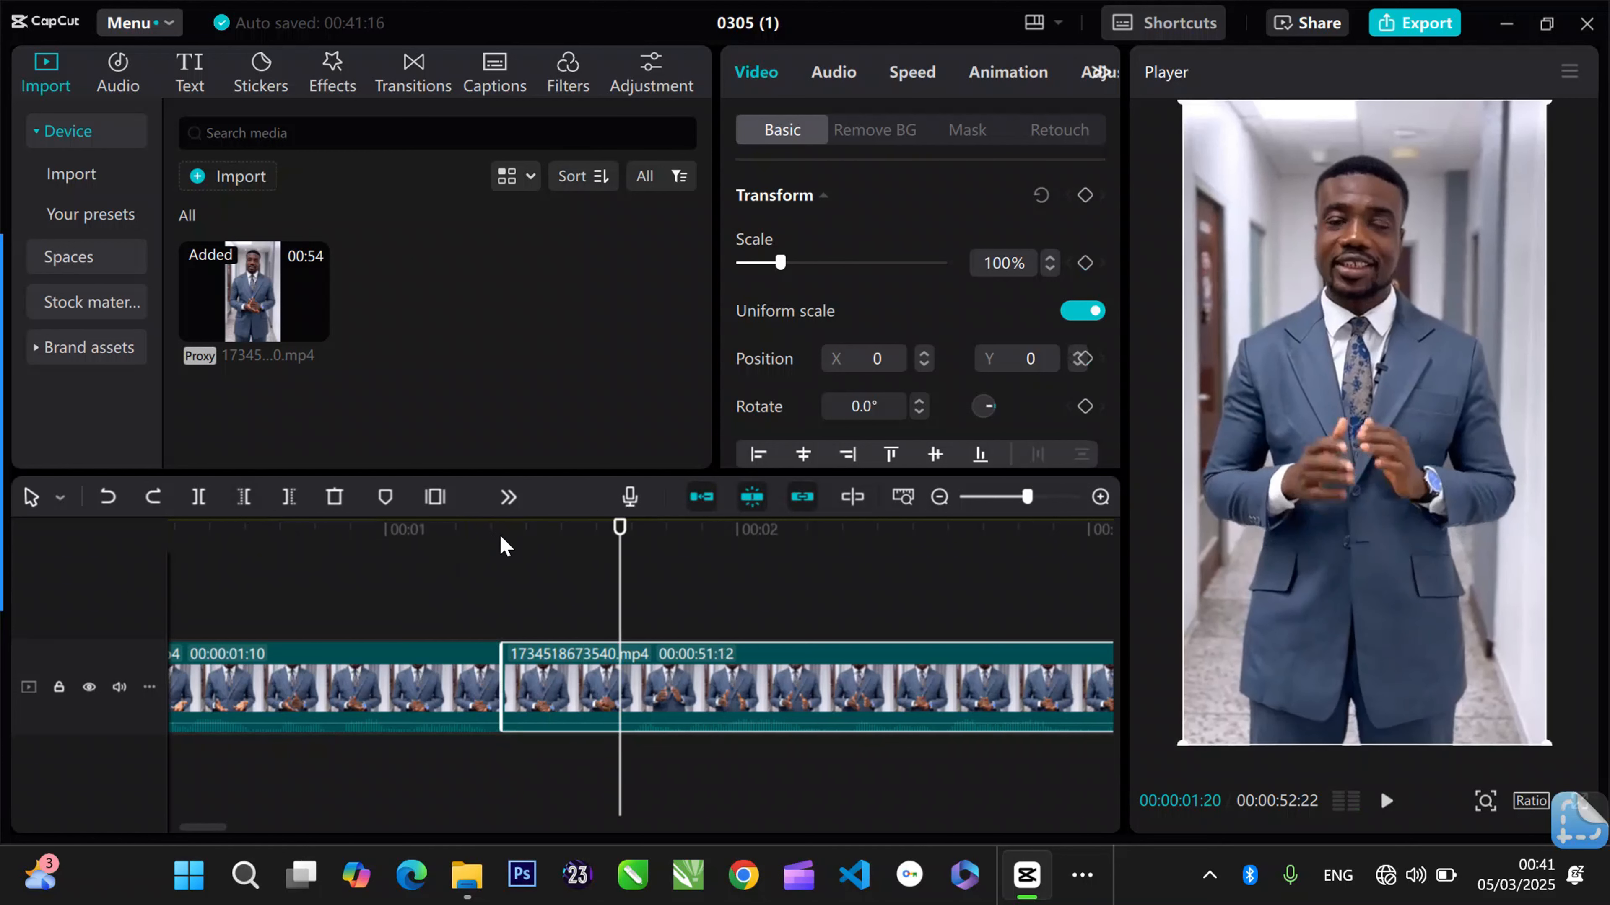
pyautogui.click(598, 526)
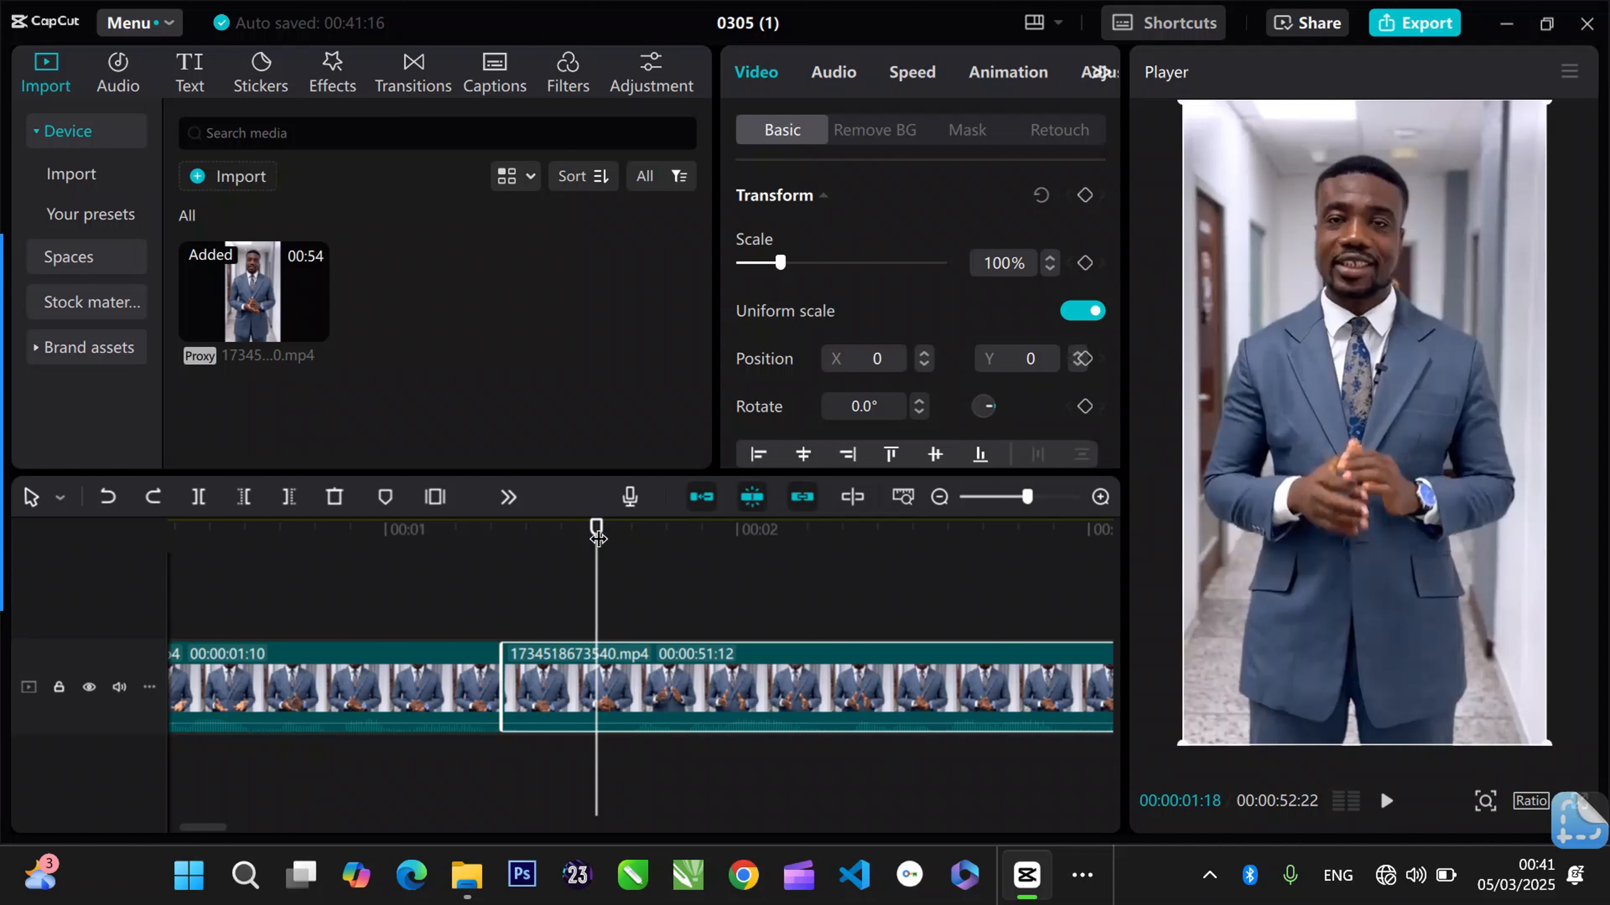
pyautogui.press('q')
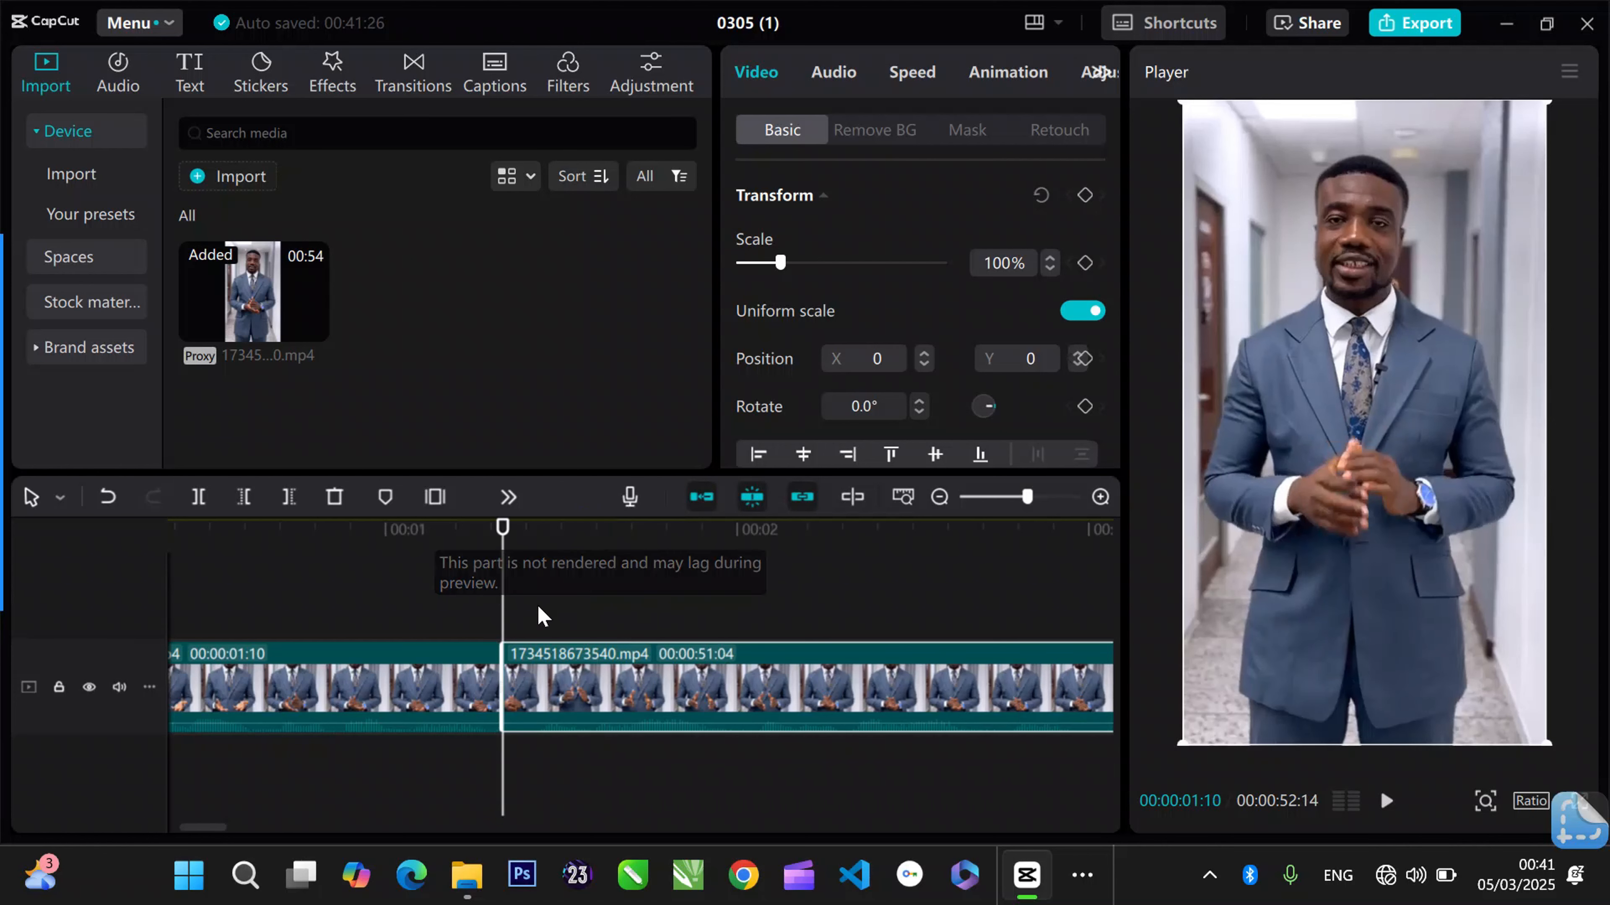
# - Play on from the first join to find the next pause and split the clip at 00:00:04:00
pyautogui.click(445, 548)
pyautogui.press('space')
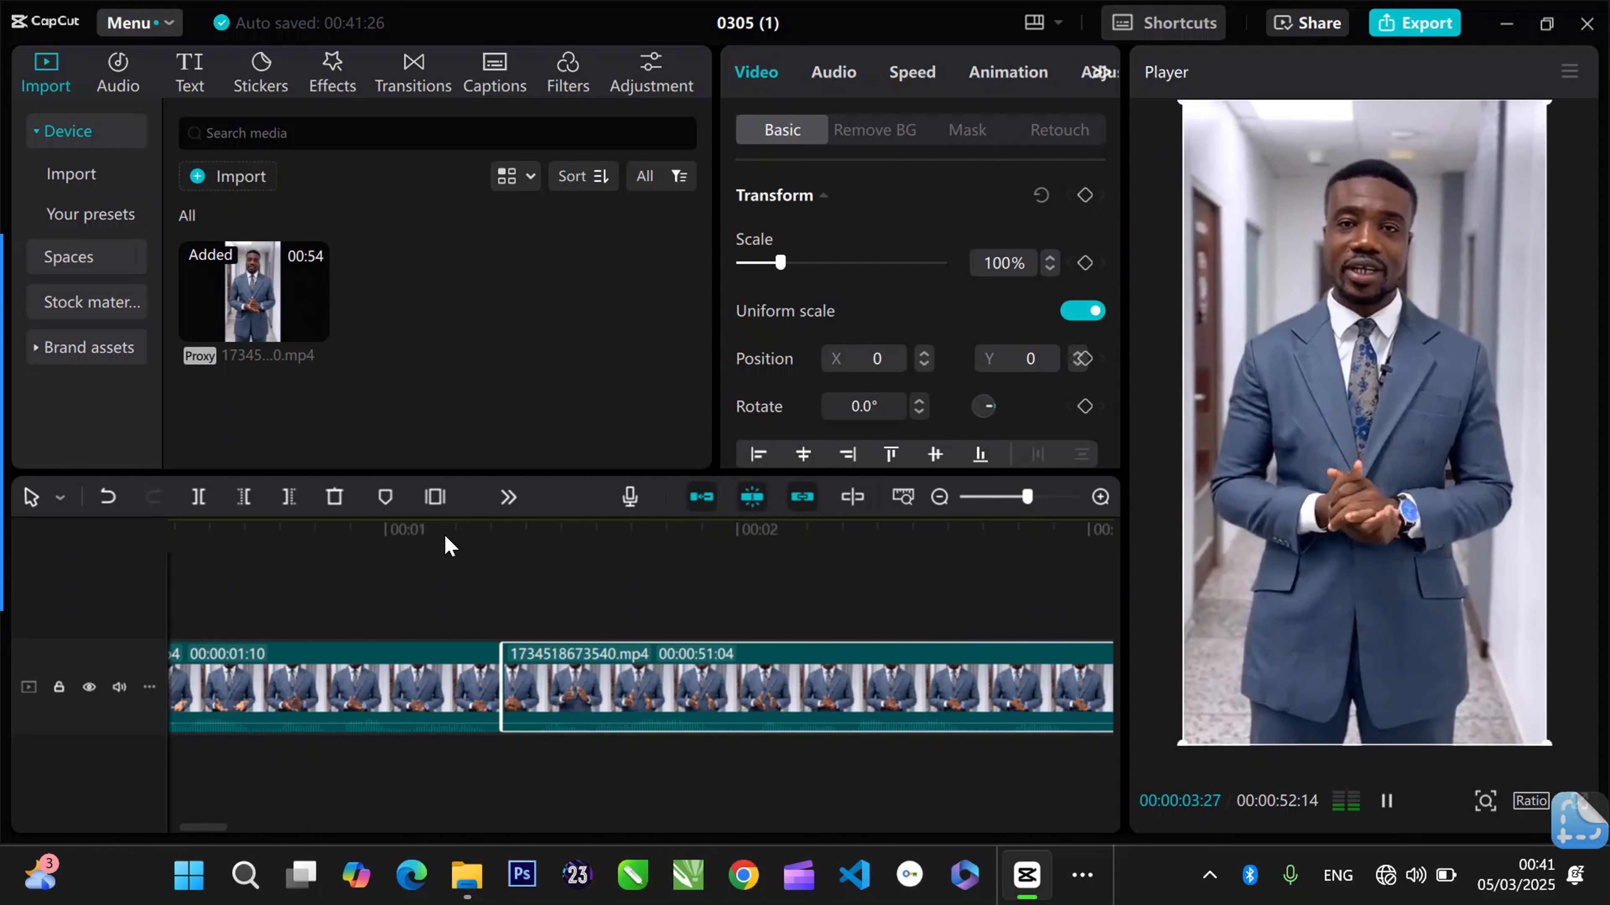
pyautogui.moveTo(557, 540); pyautogui.dragTo(664, 536)
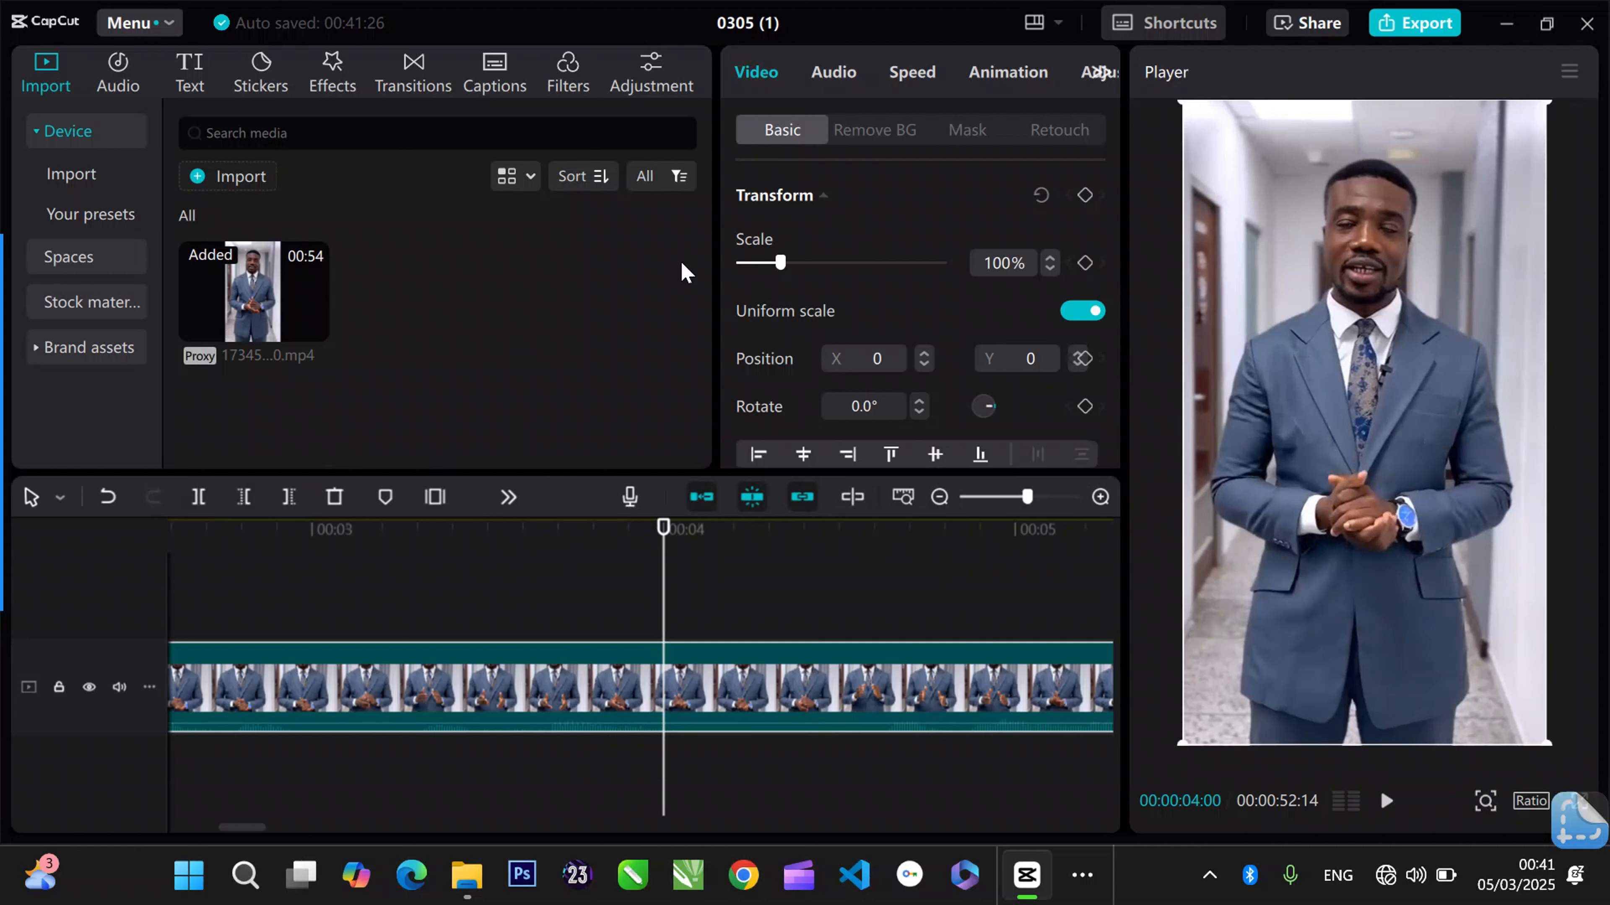
pyautogui.hotkey('ctrl', 'b')
# - Play past the new split and trim away the third clip's beginning up to 00:00:04:16
pyautogui.press('space')
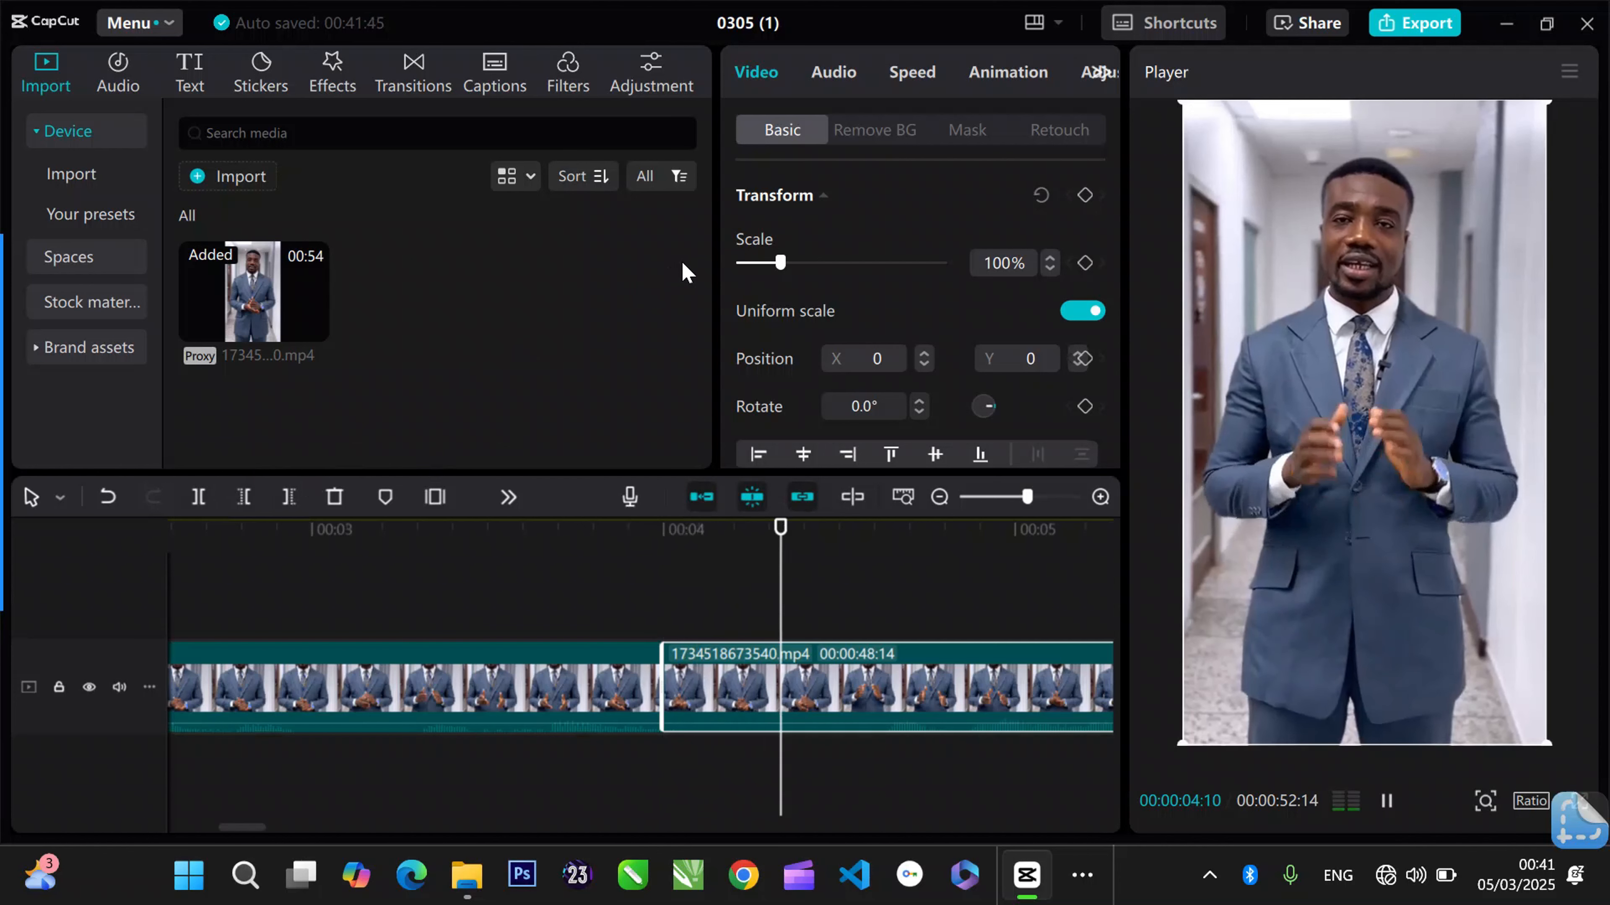
pyautogui.press('space')
pyautogui.moveTo(821, 539); pyautogui.dragTo(851, 529)
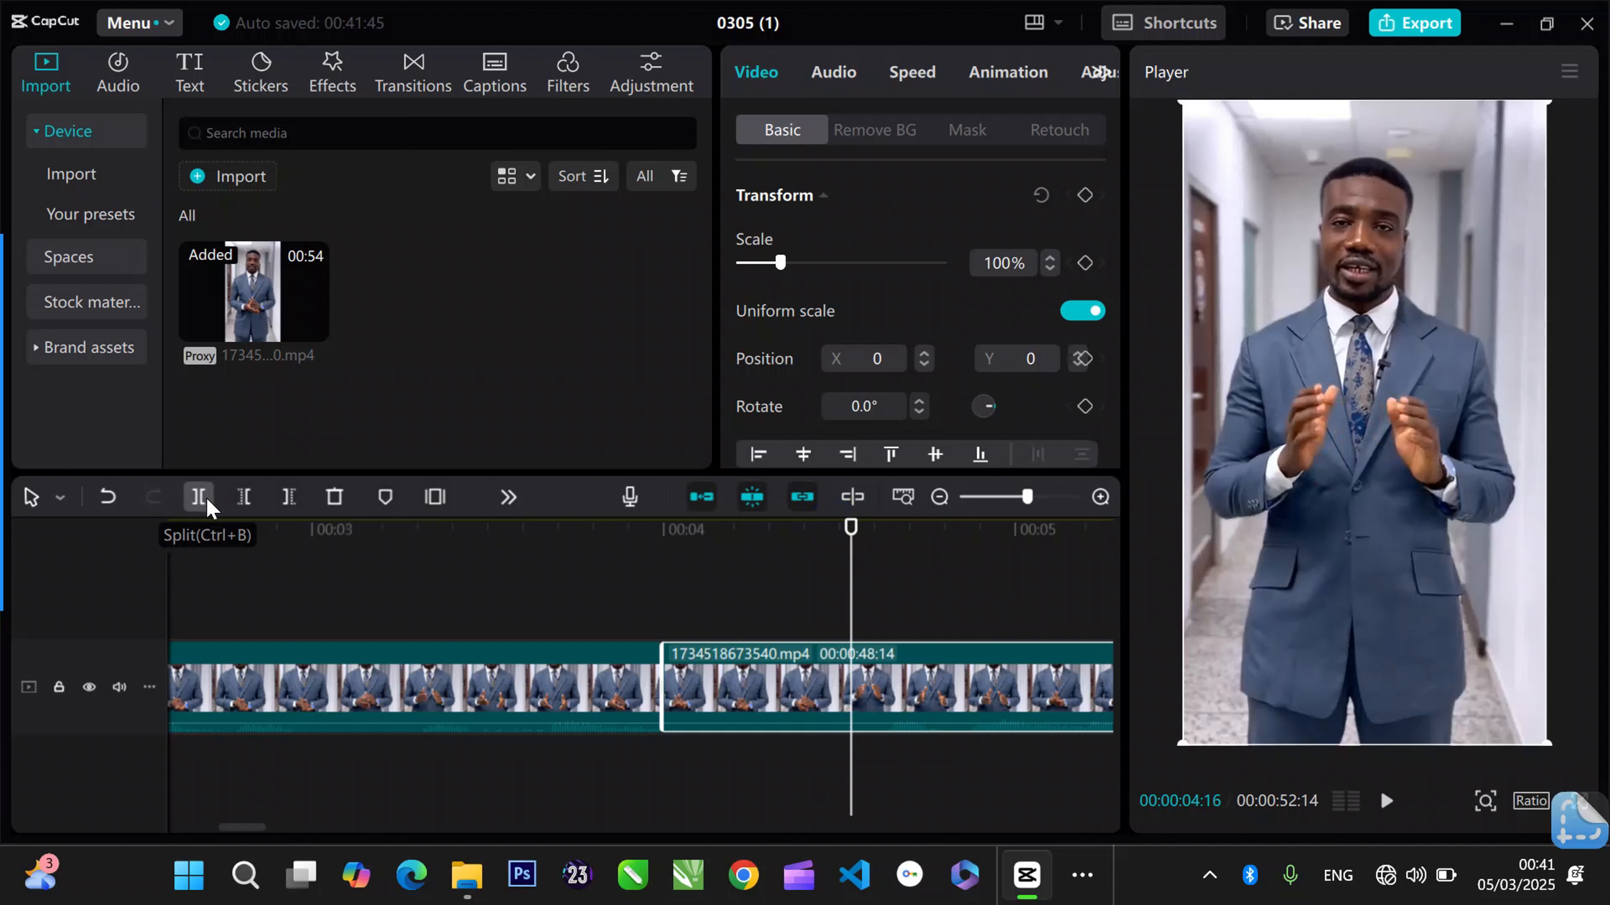
pyautogui.click(243, 499)
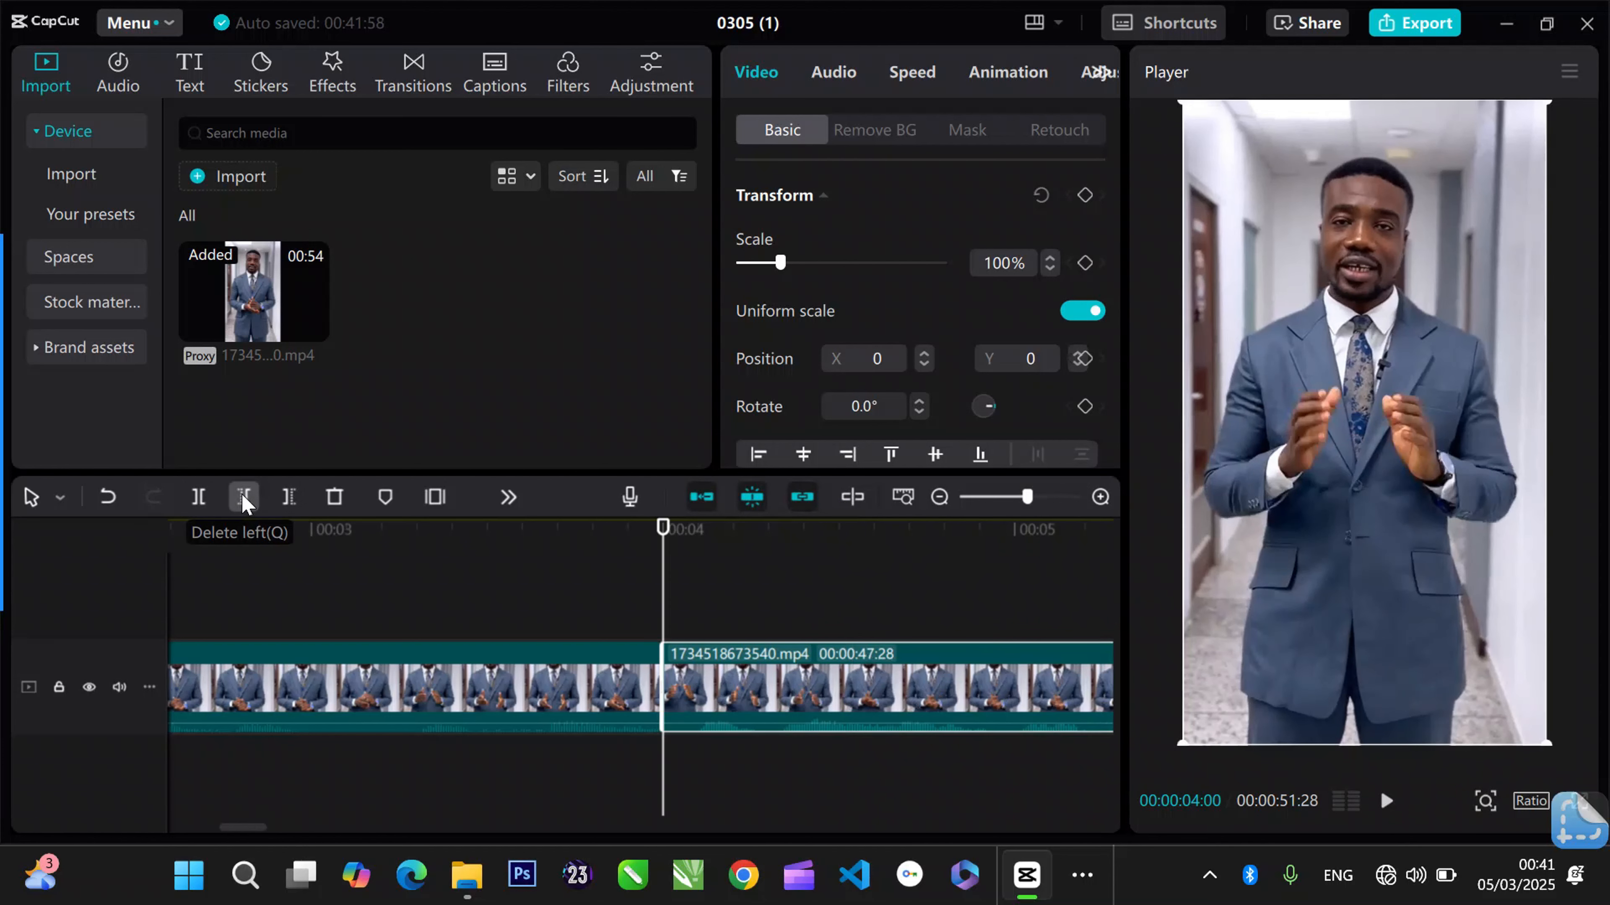
# - Play across the join at 00:00:04:00 to check the cut
pyautogui.click(554, 563)
pyautogui.press('space')
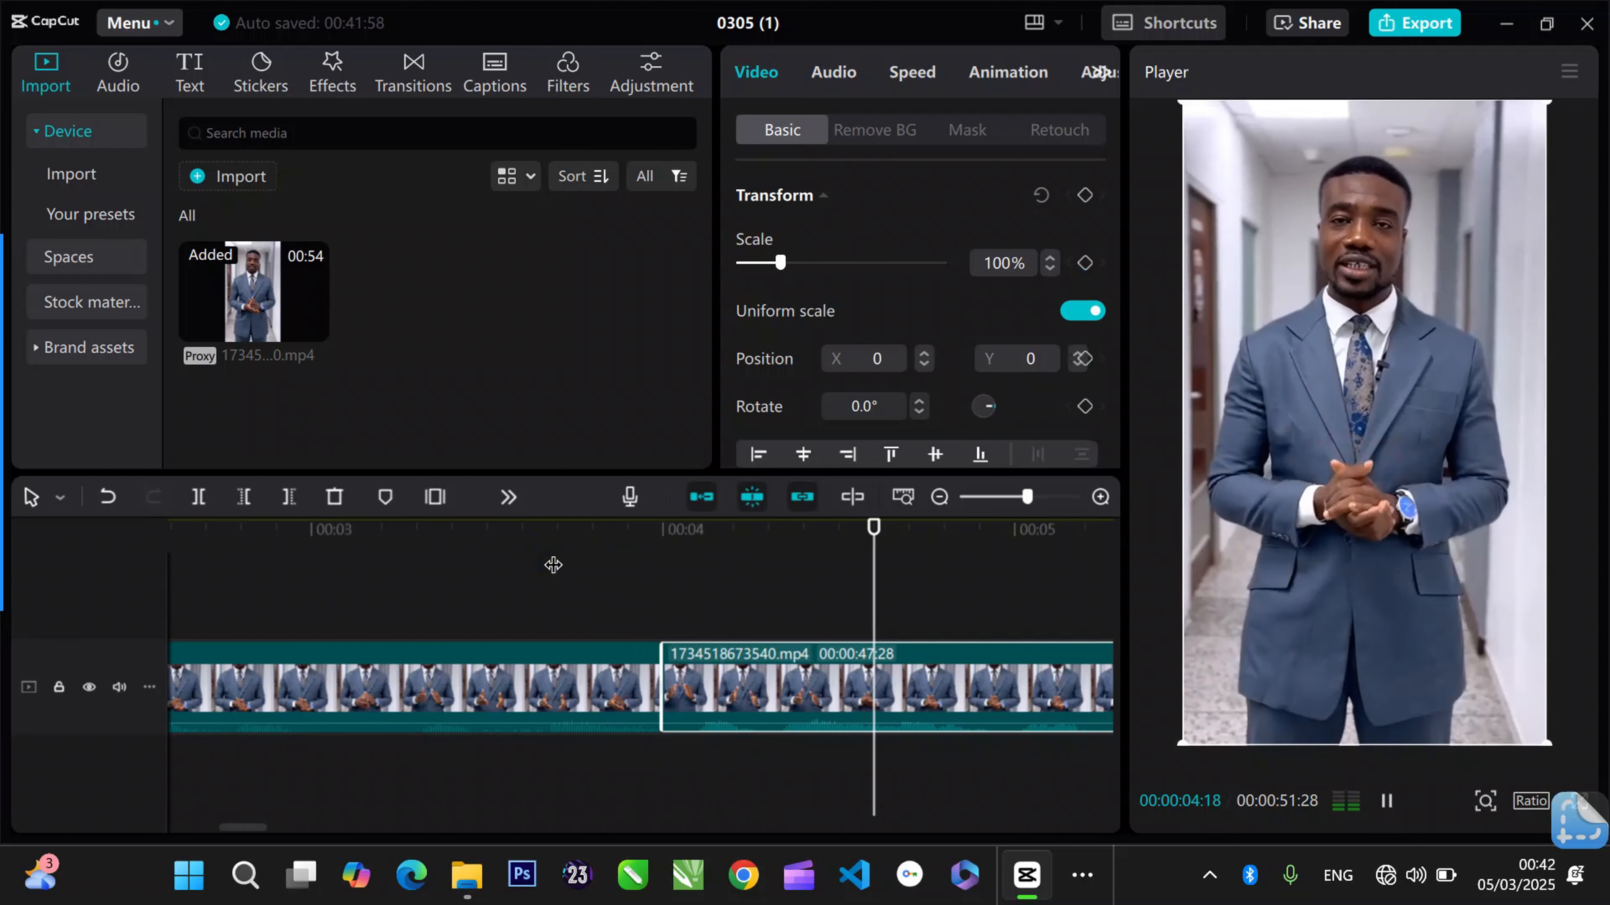
pyautogui.press('space')
# - Examine the join at 00:00:01:10 and the first and second clips on either side of it
pyautogui.moveTo(1011, 500); pyautogui.dragTo(1006, 498)
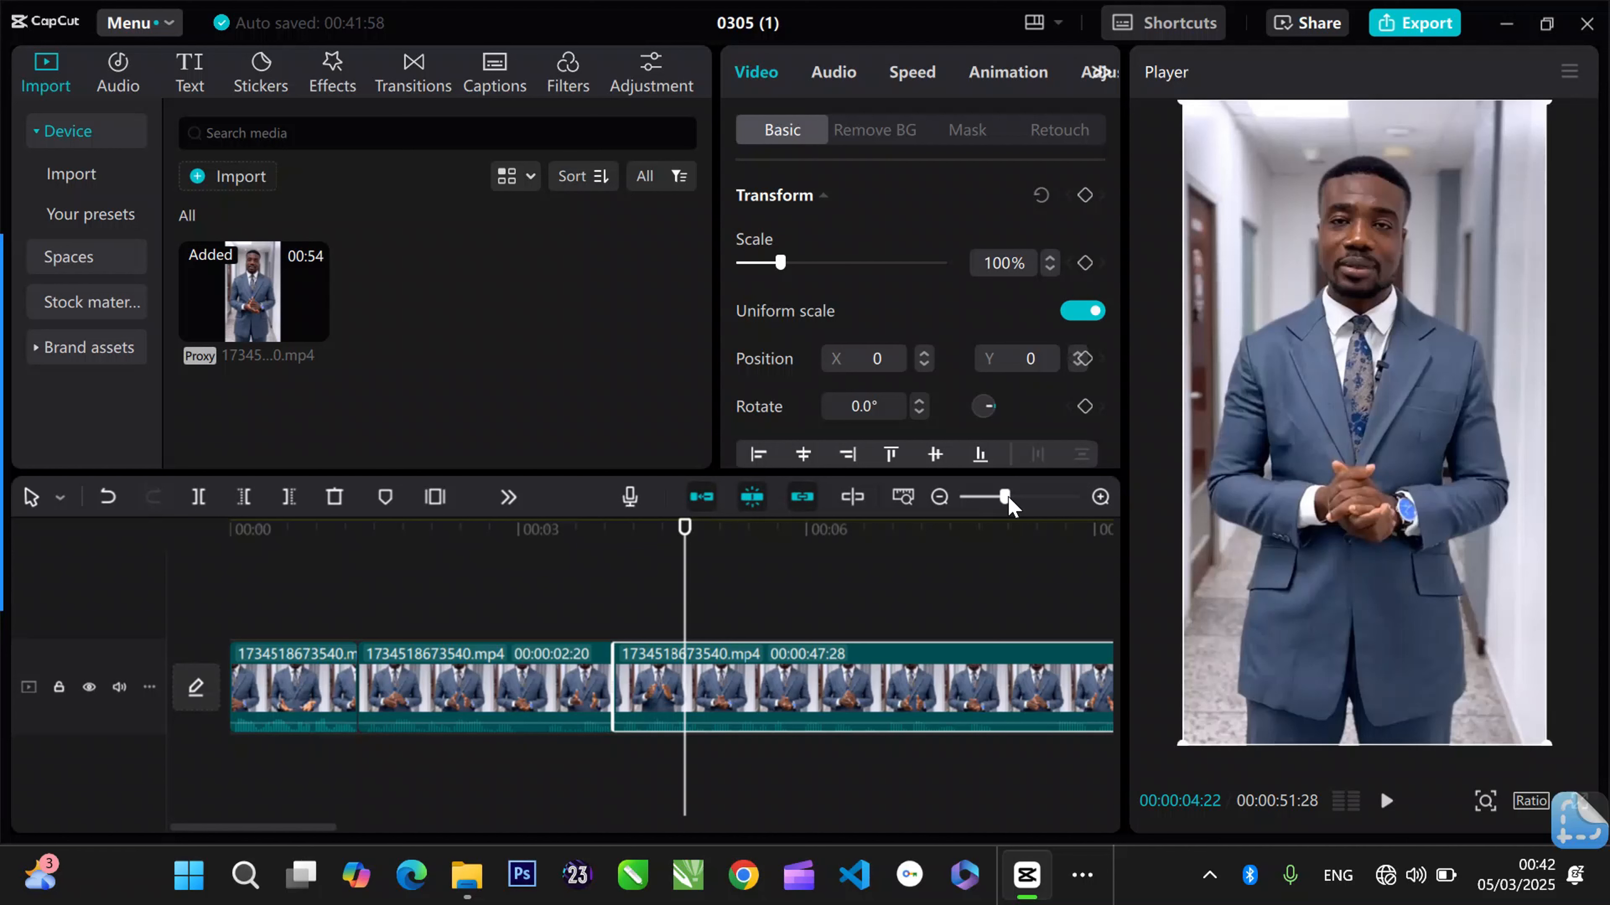
pyautogui.click(347, 529)
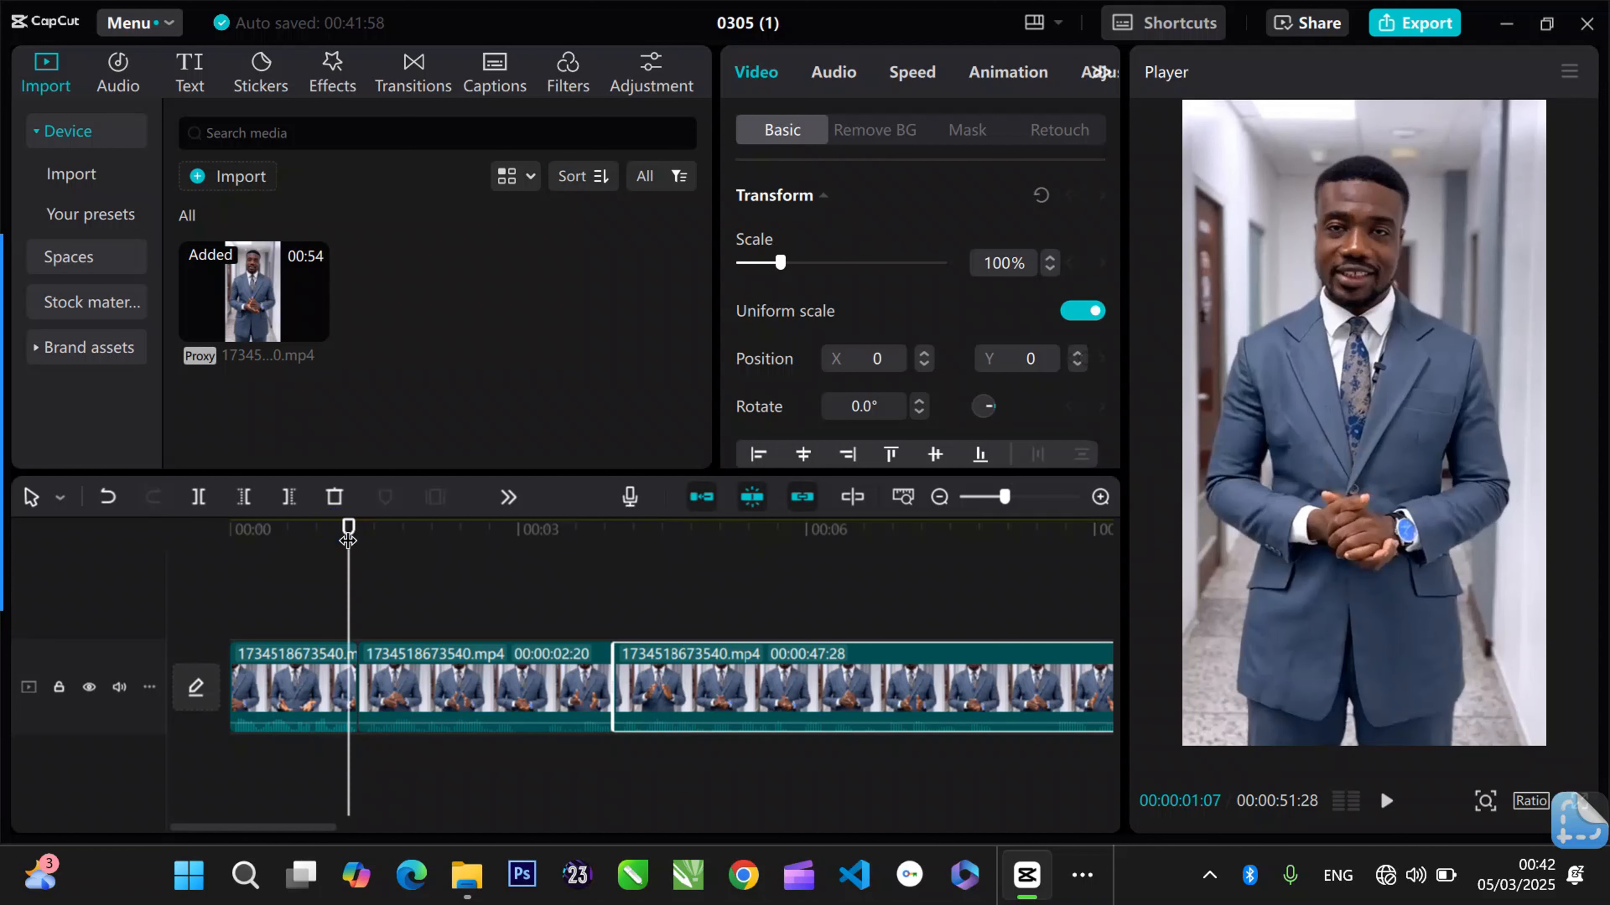
pyautogui.moveTo(347, 541); pyautogui.dragTo(356, 535)
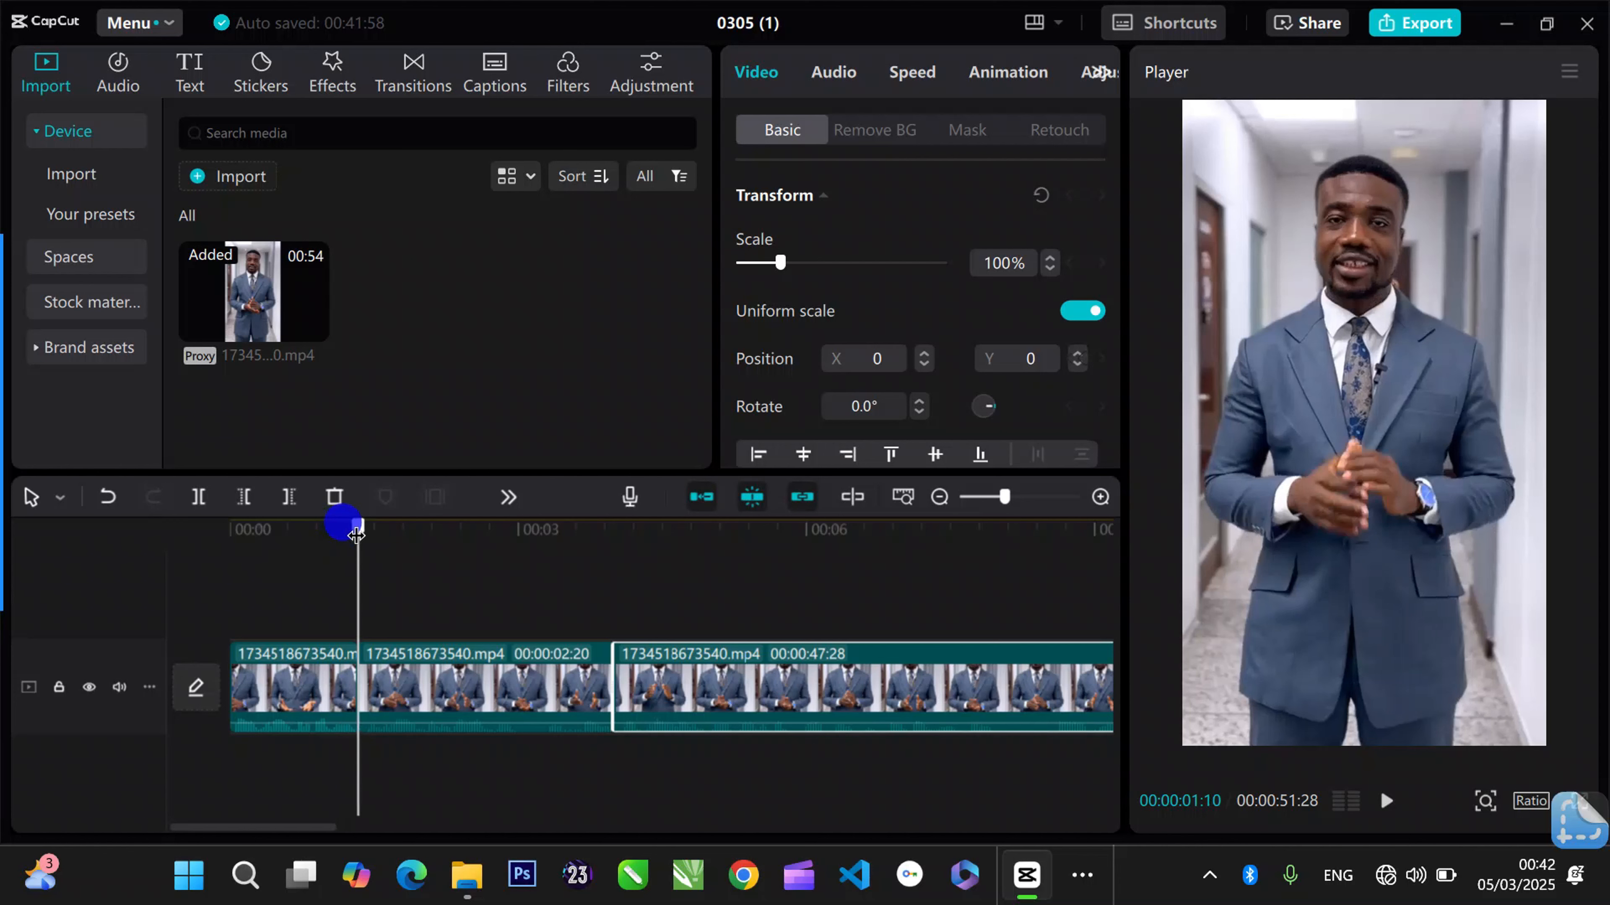
pyautogui.click(558, 692)
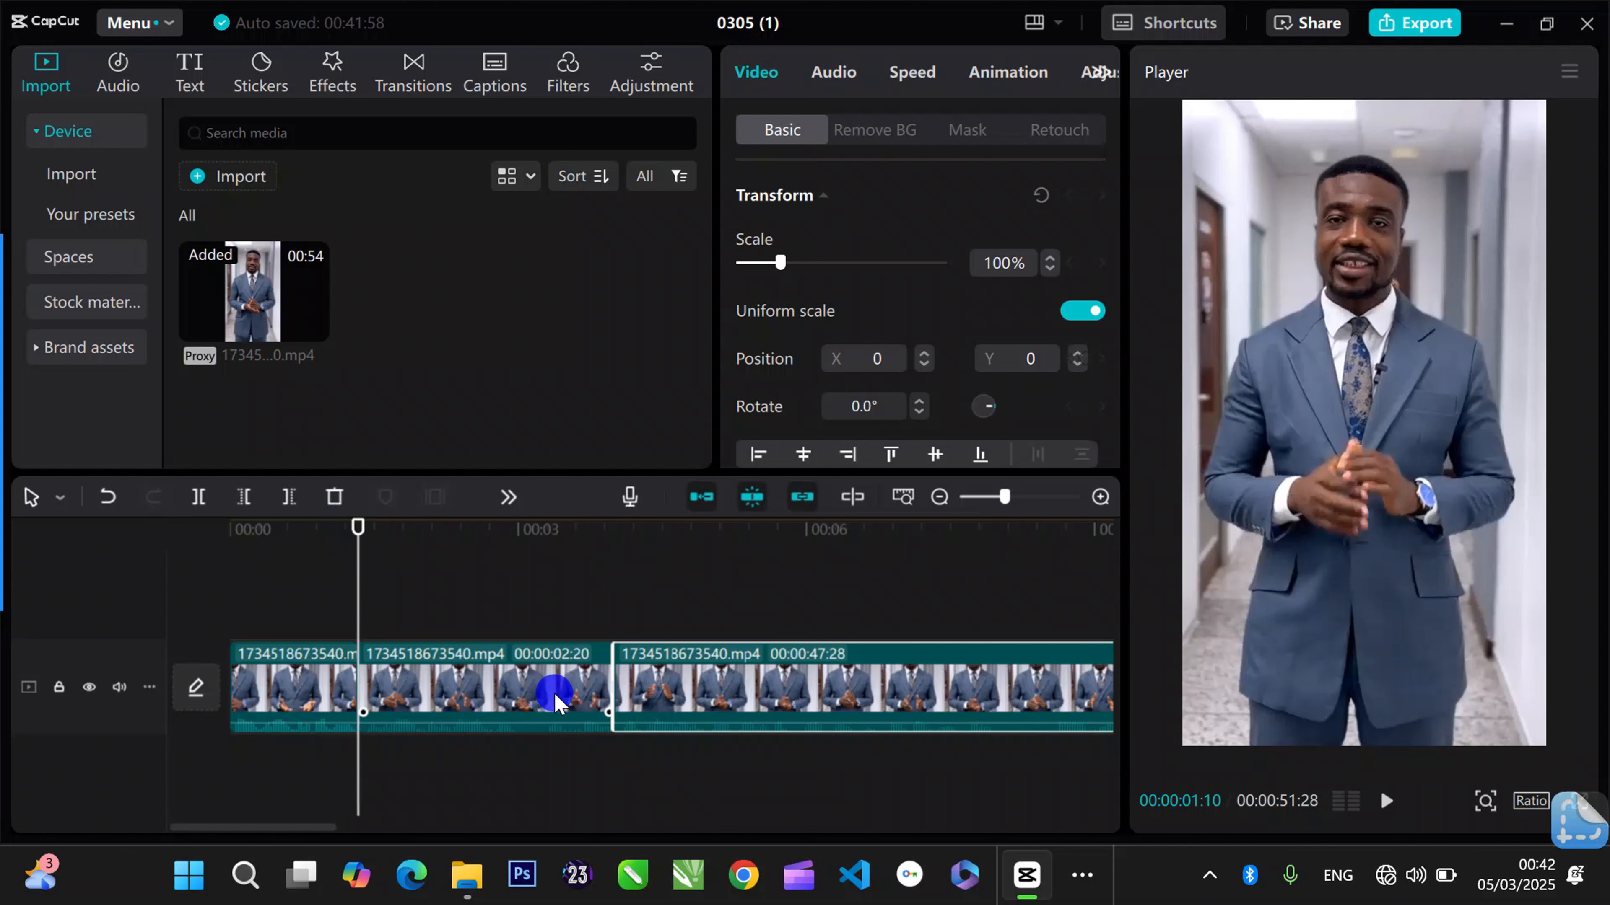
pyautogui.click(314, 683)
pyautogui.click(446, 682)
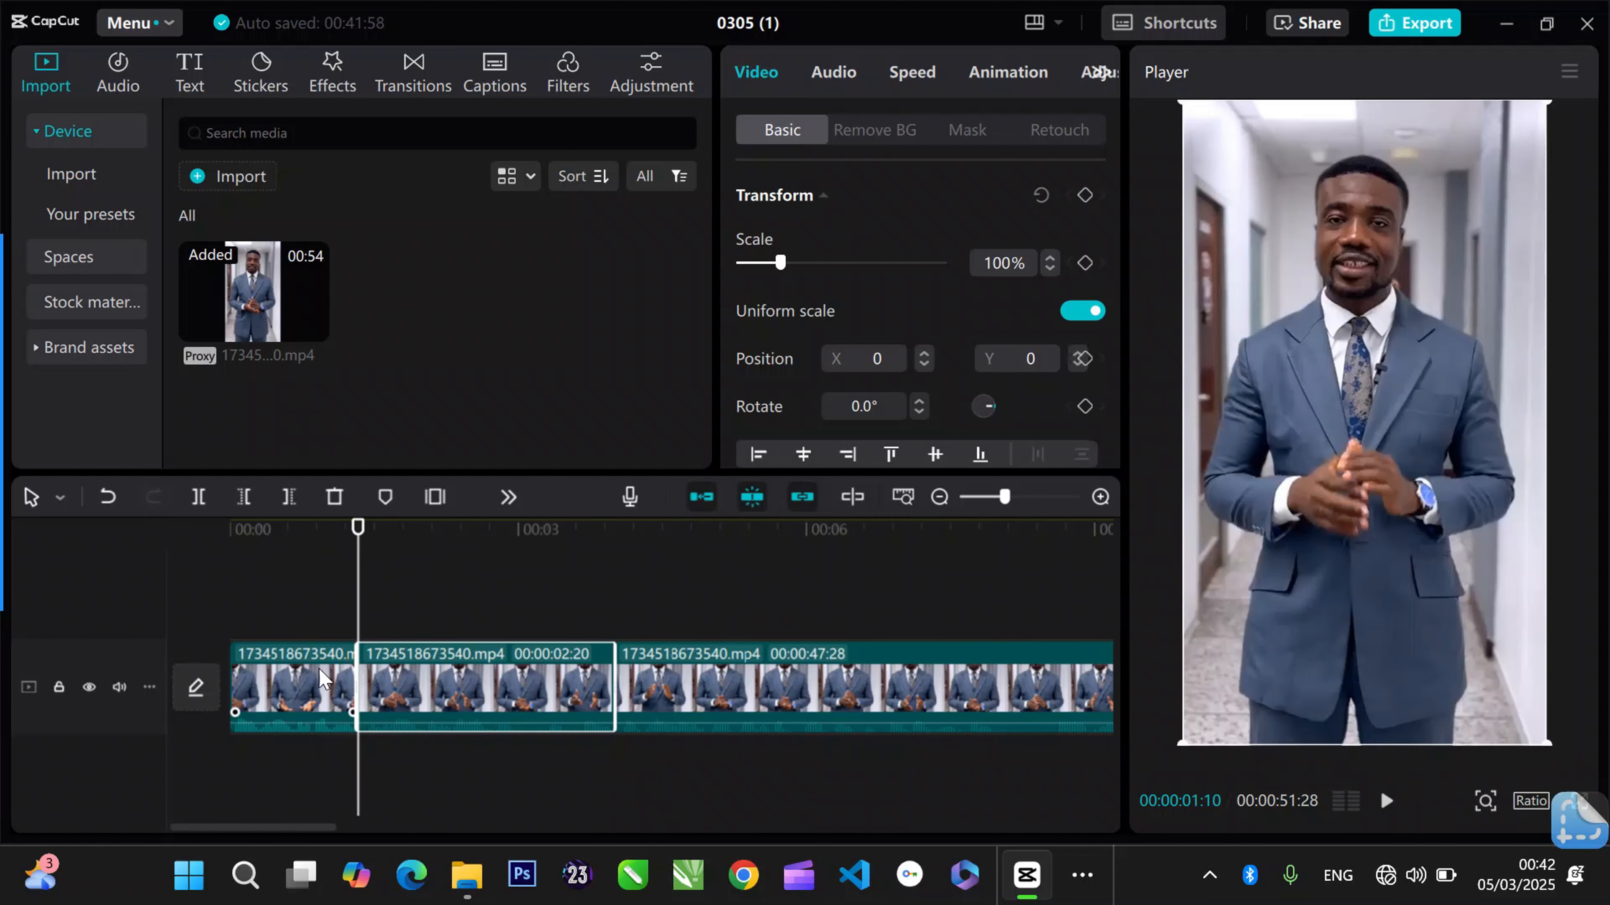
pyautogui.click(317, 671)
pyautogui.click(429, 665)
pyautogui.click(288, 681)
pyautogui.click(539, 677)
pyautogui.click(356, 543)
# - Place the playhead on the join at 00:00:01:10 and select the first clip
pyautogui.click(1018, 497)
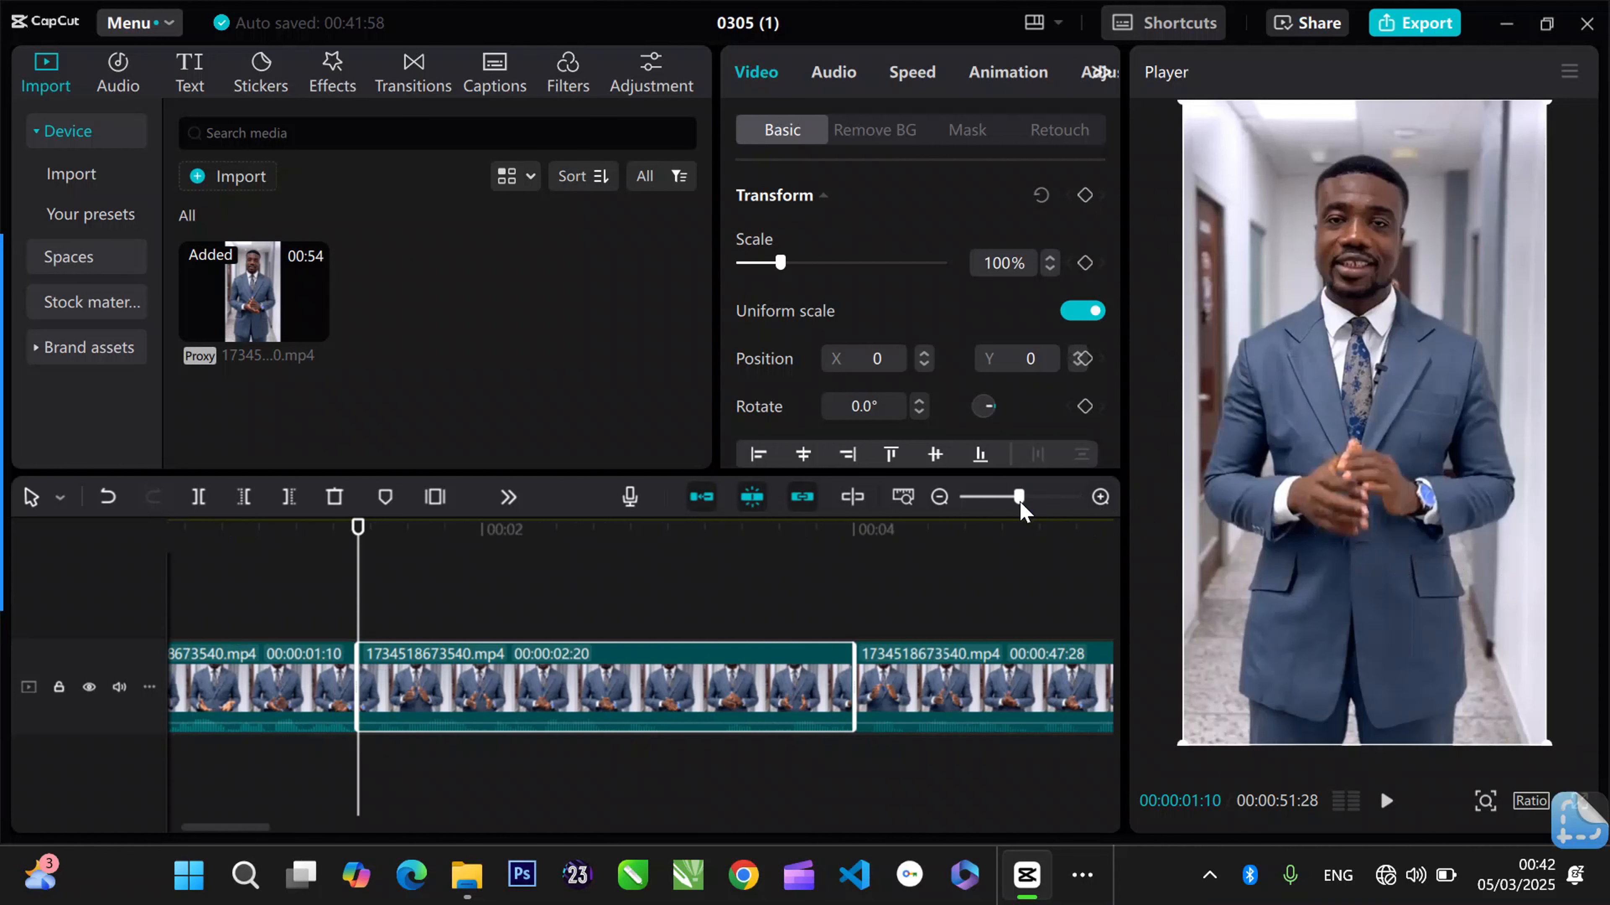
pyautogui.click(310, 557)
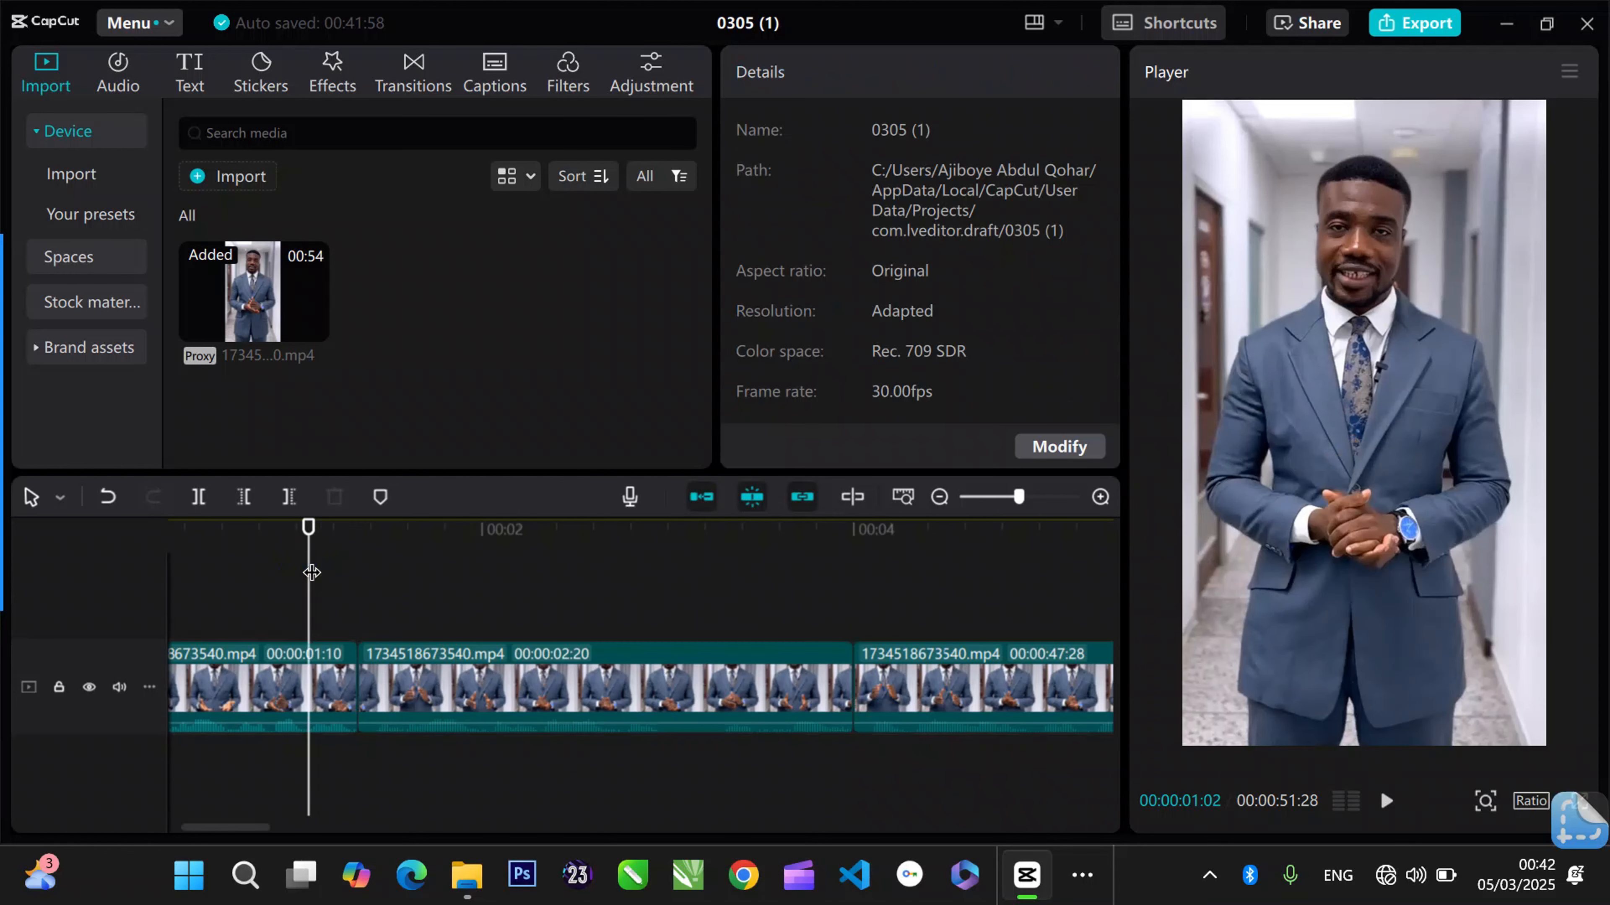
pyautogui.moveTo(310, 557); pyautogui.dragTo(354, 564)
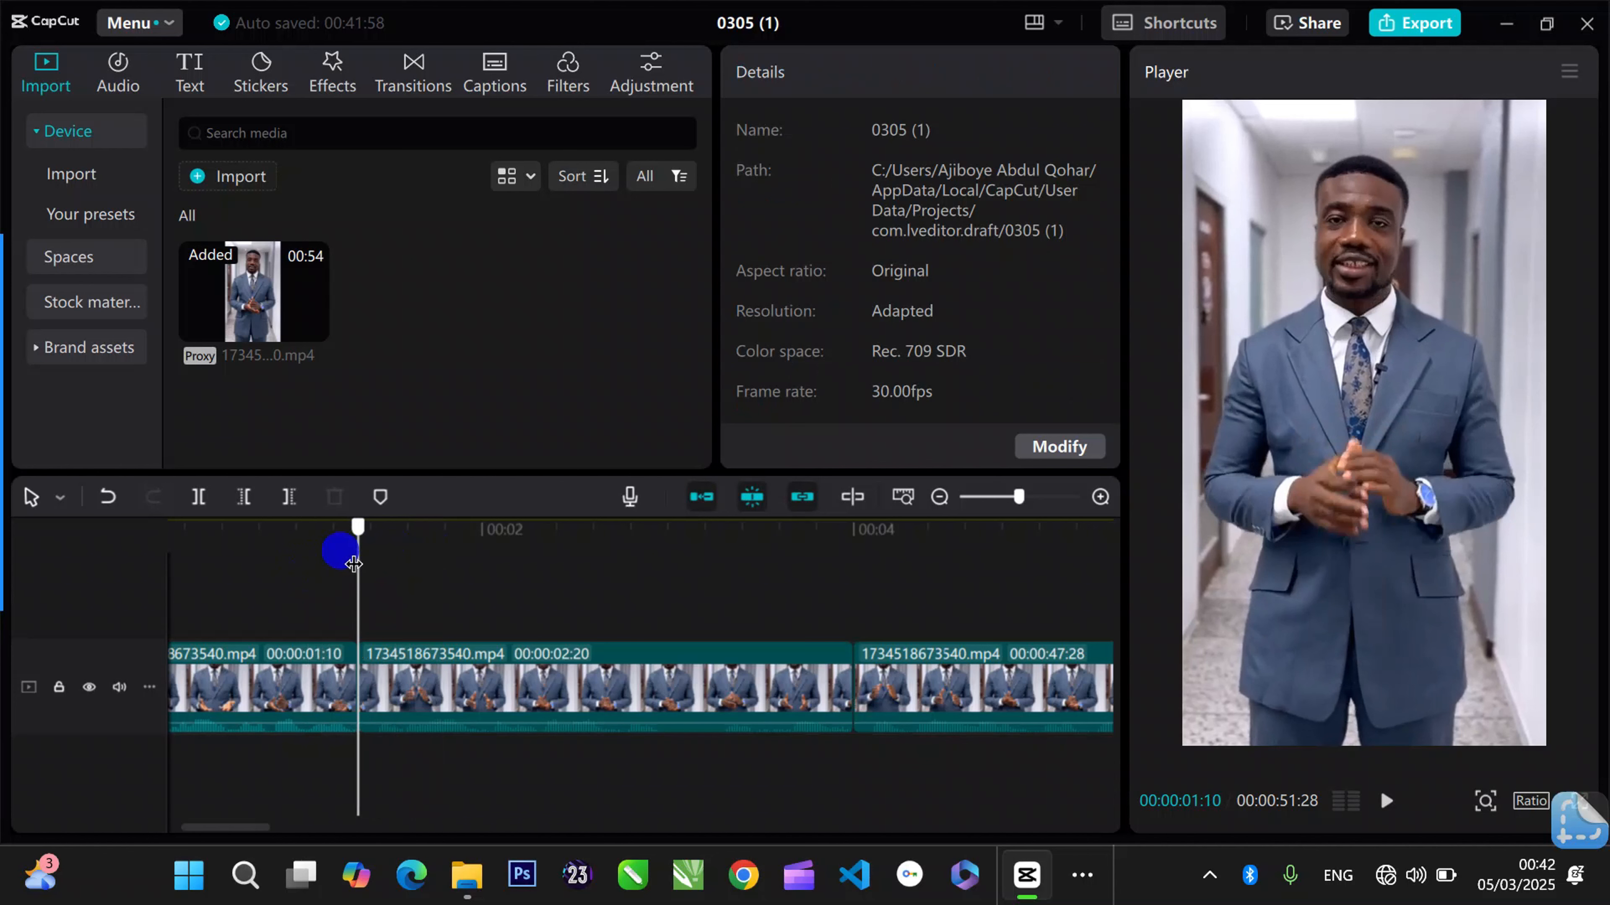
pyautogui.click(656, 710)
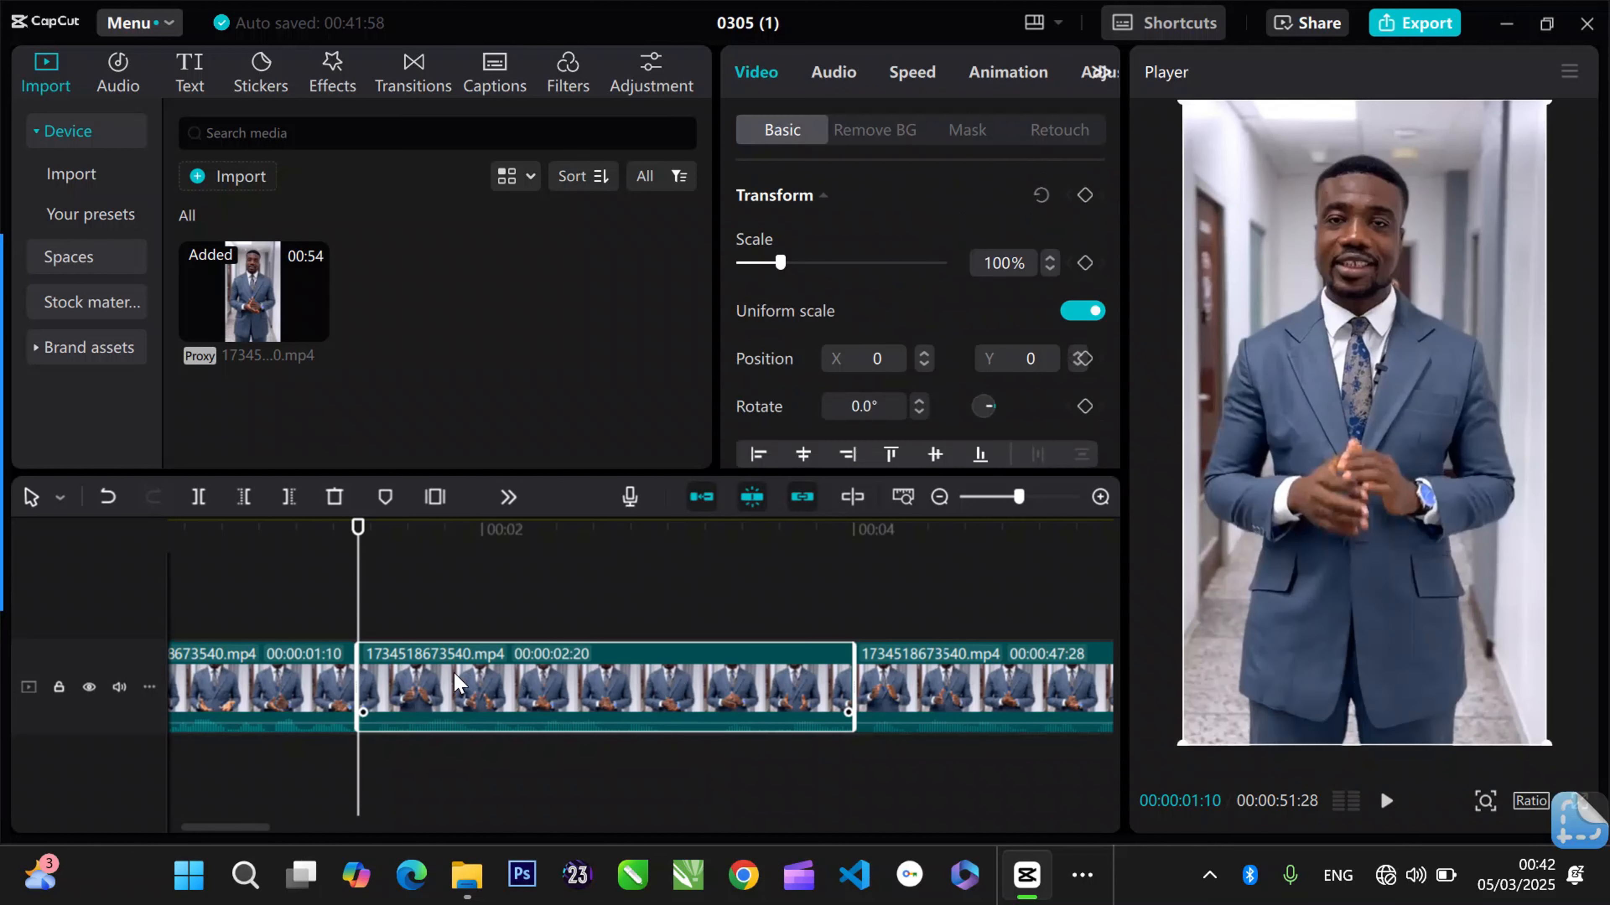
pyautogui.click(331, 677)
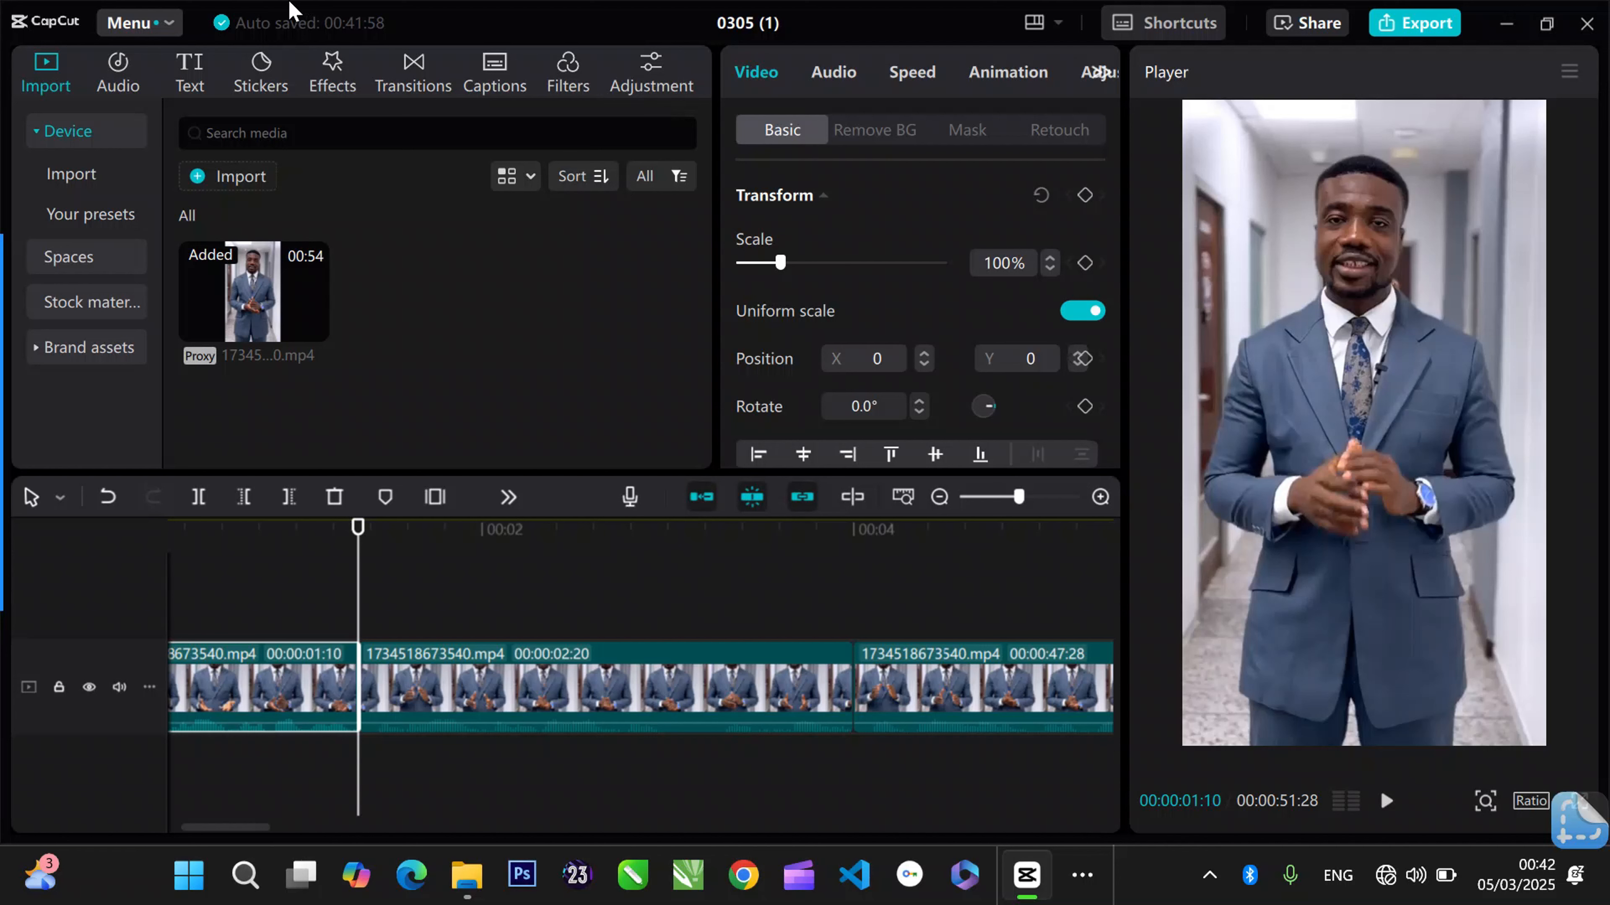
# - Browse the Overlay, Light Effects, Camera, Blur and Basic transitions, and return to Light Effects
pyautogui.click(411, 83)
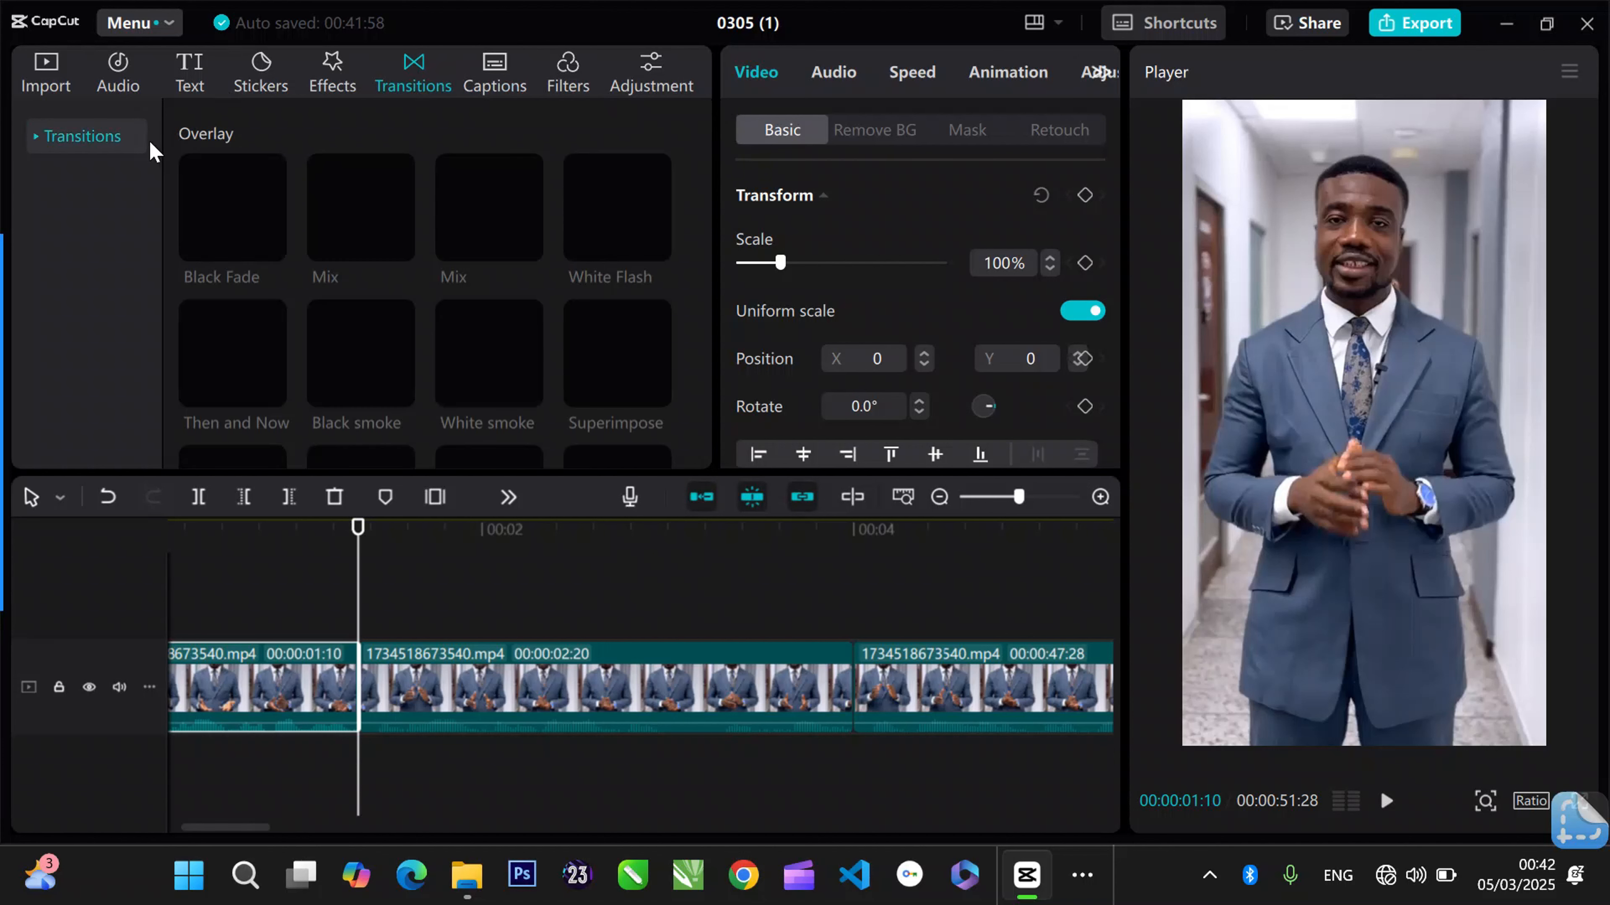
pyautogui.click(36, 144)
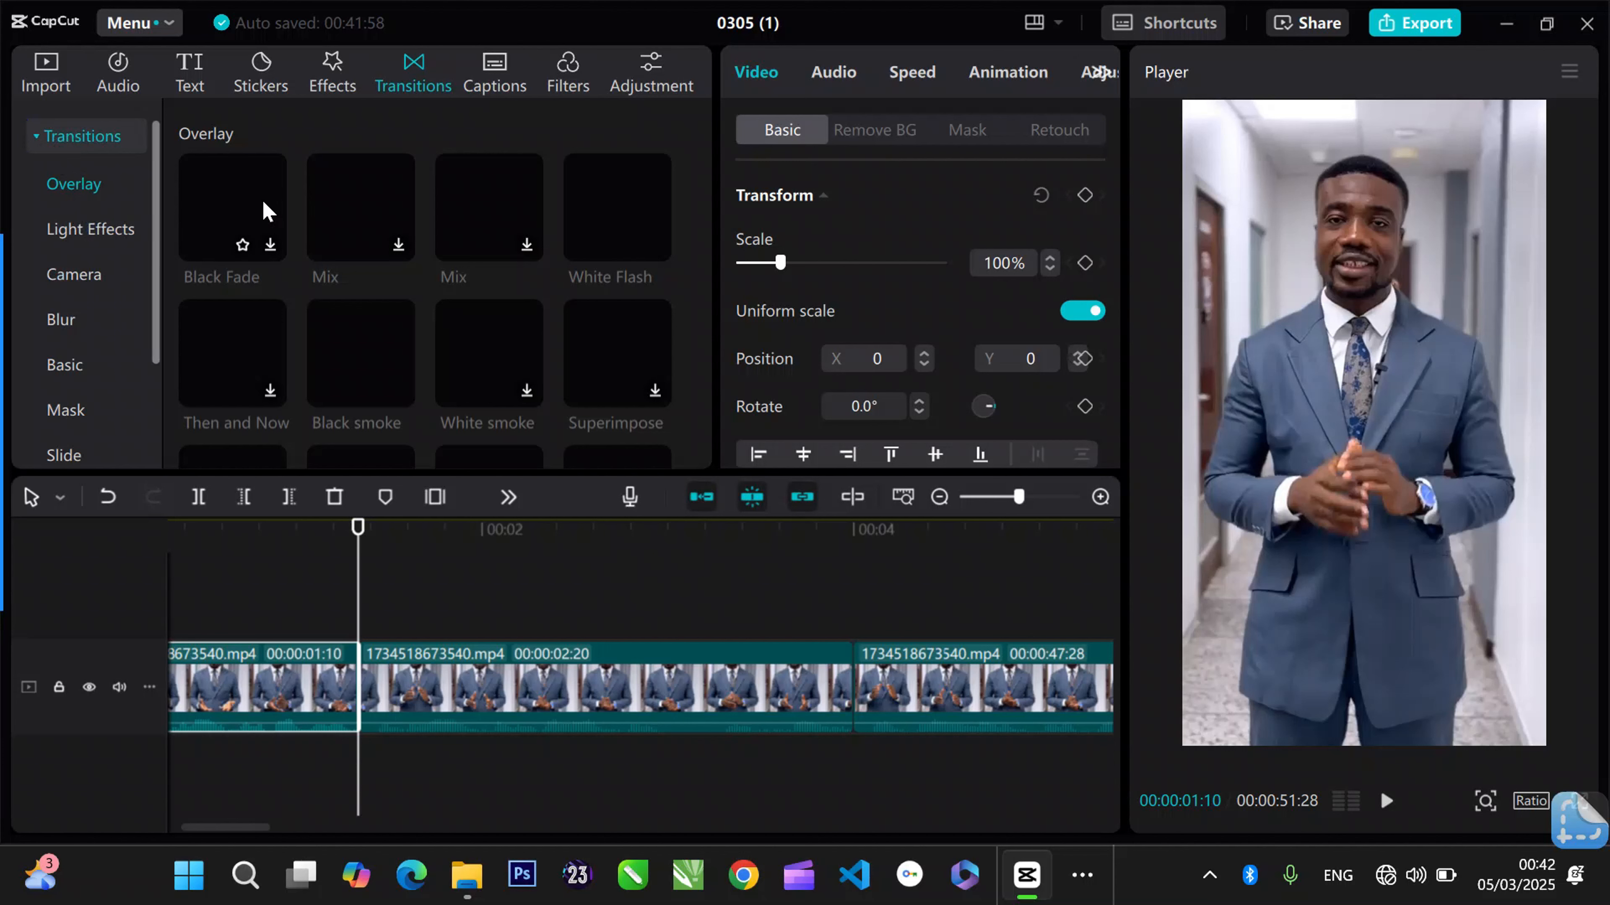
pyautogui.click(83, 234)
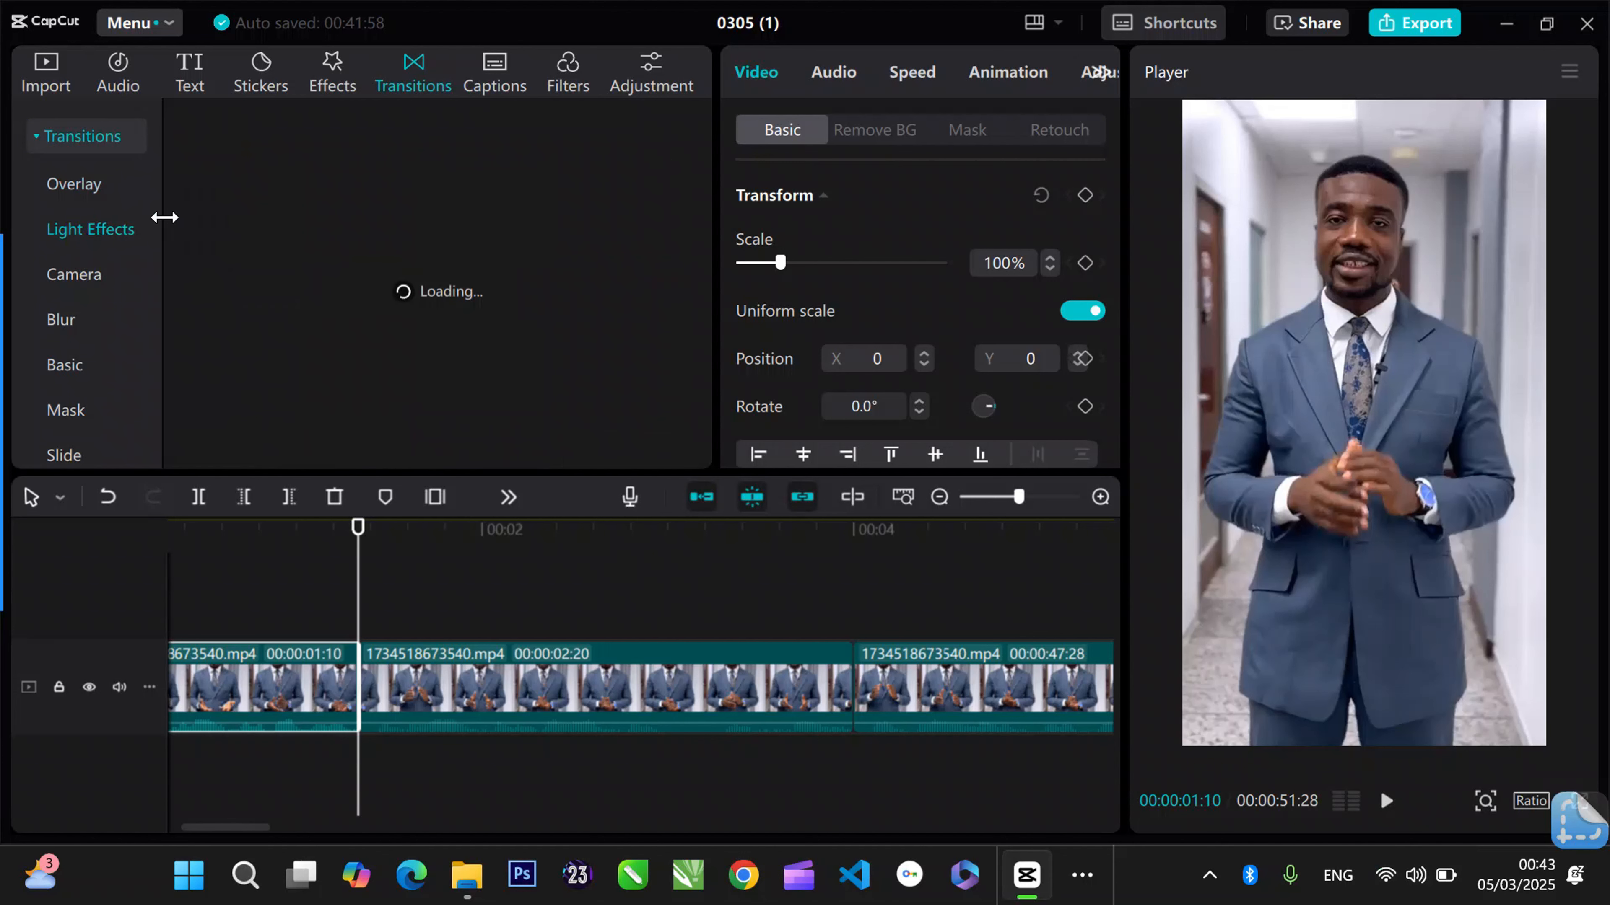
pyautogui.click(103, 292)
pyautogui.click(126, 323)
pyautogui.click(114, 368)
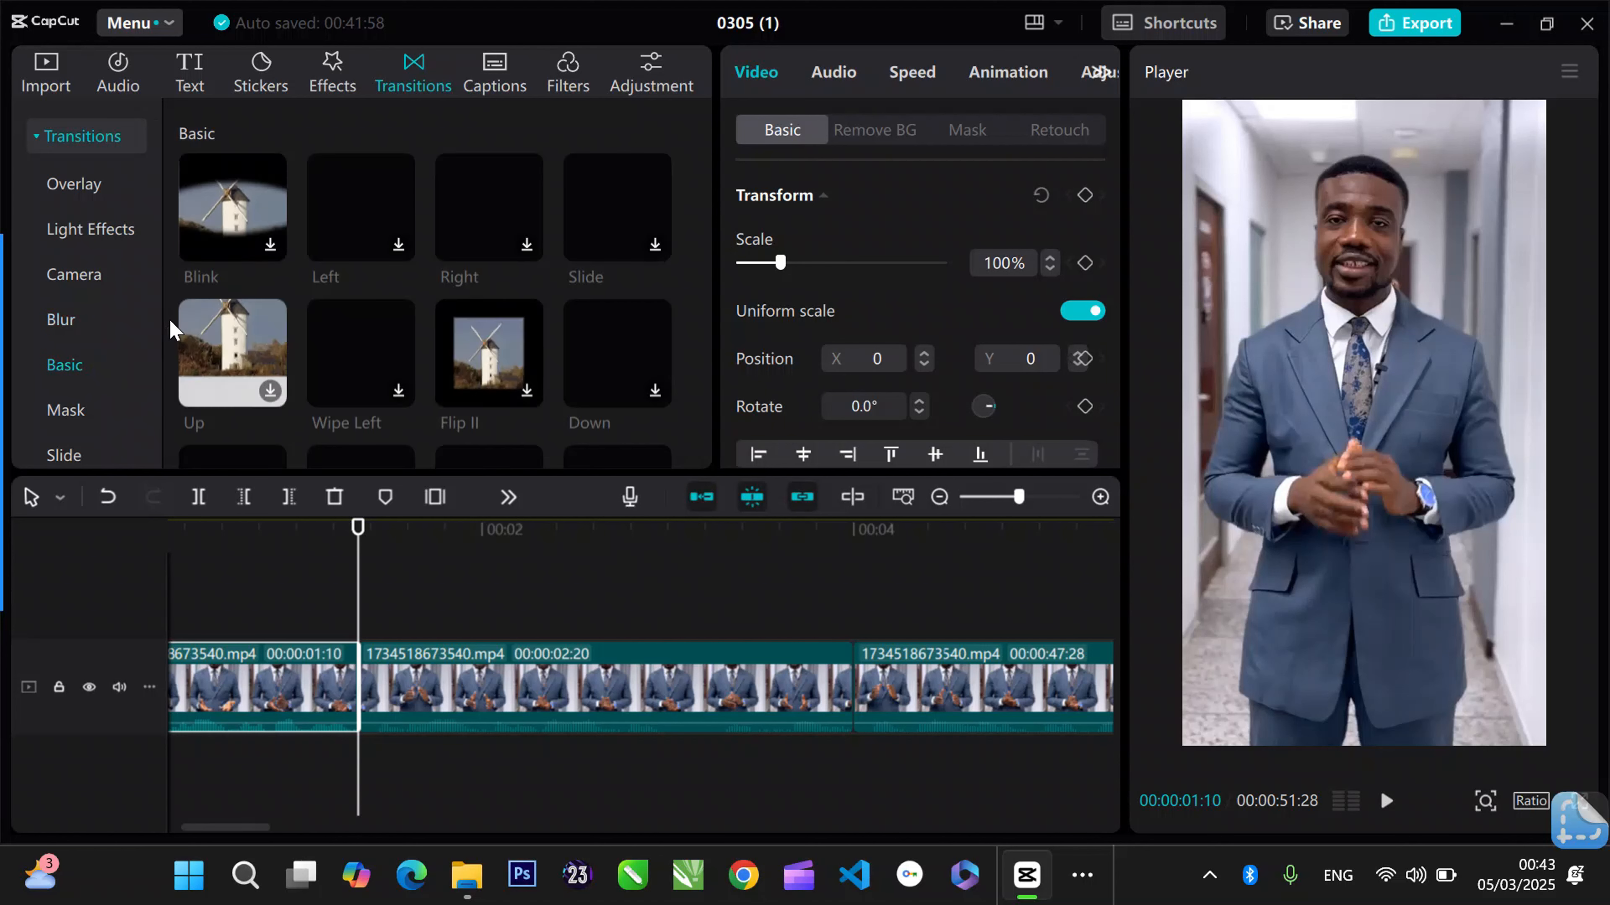
pyautogui.click(132, 231)
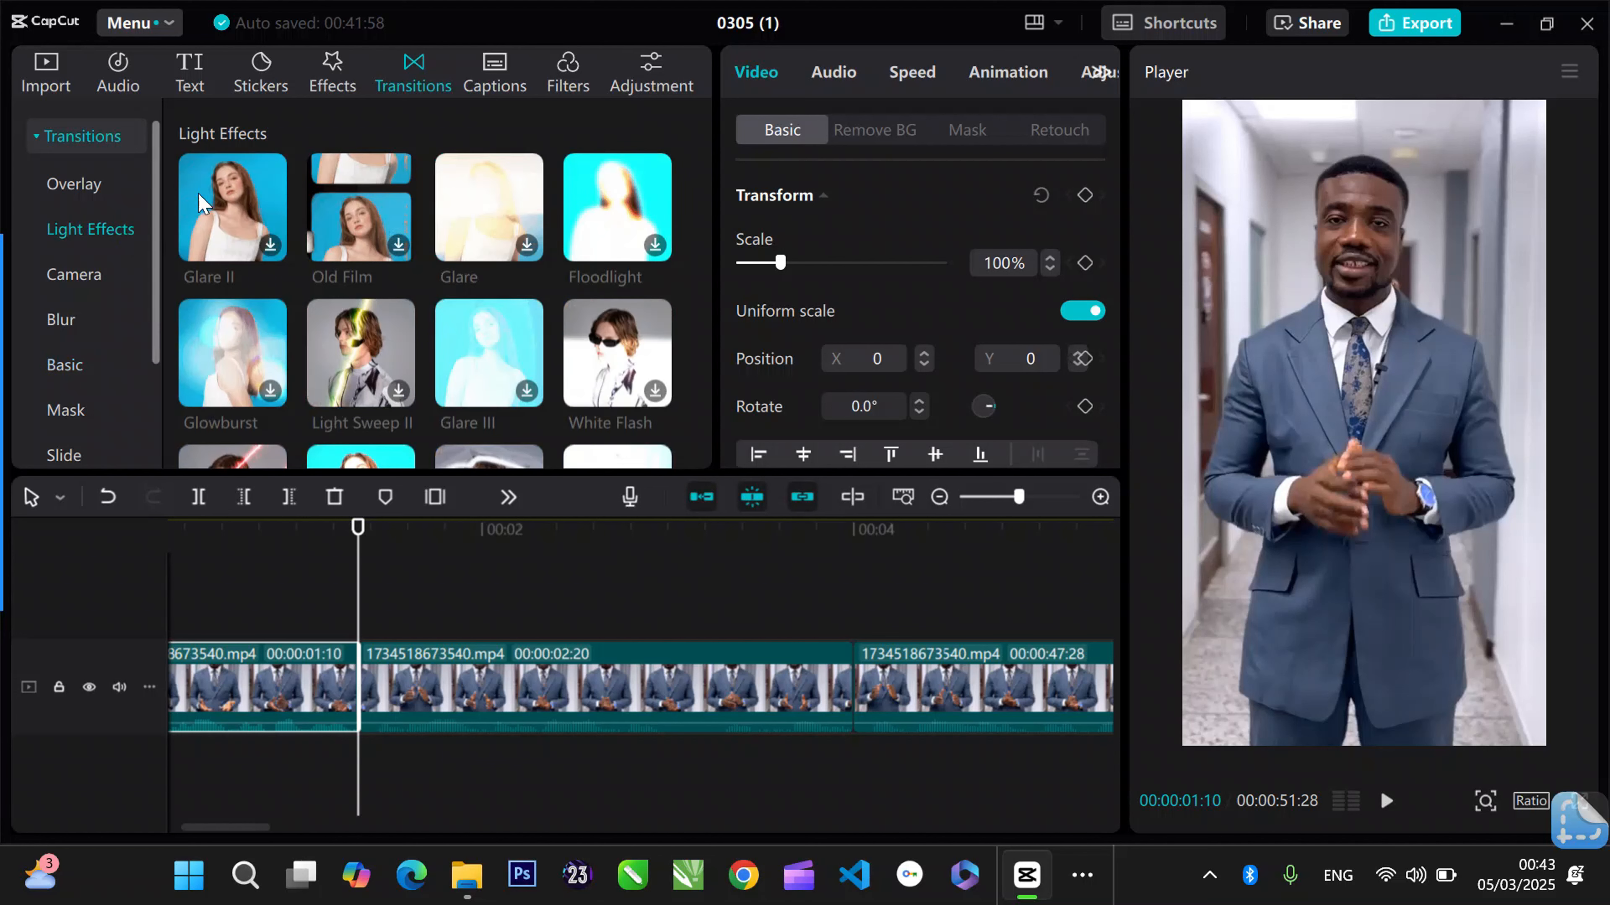
# - Download the Glare II transition and add it to the join at 00:00:01:10
pyautogui.click(238, 212)
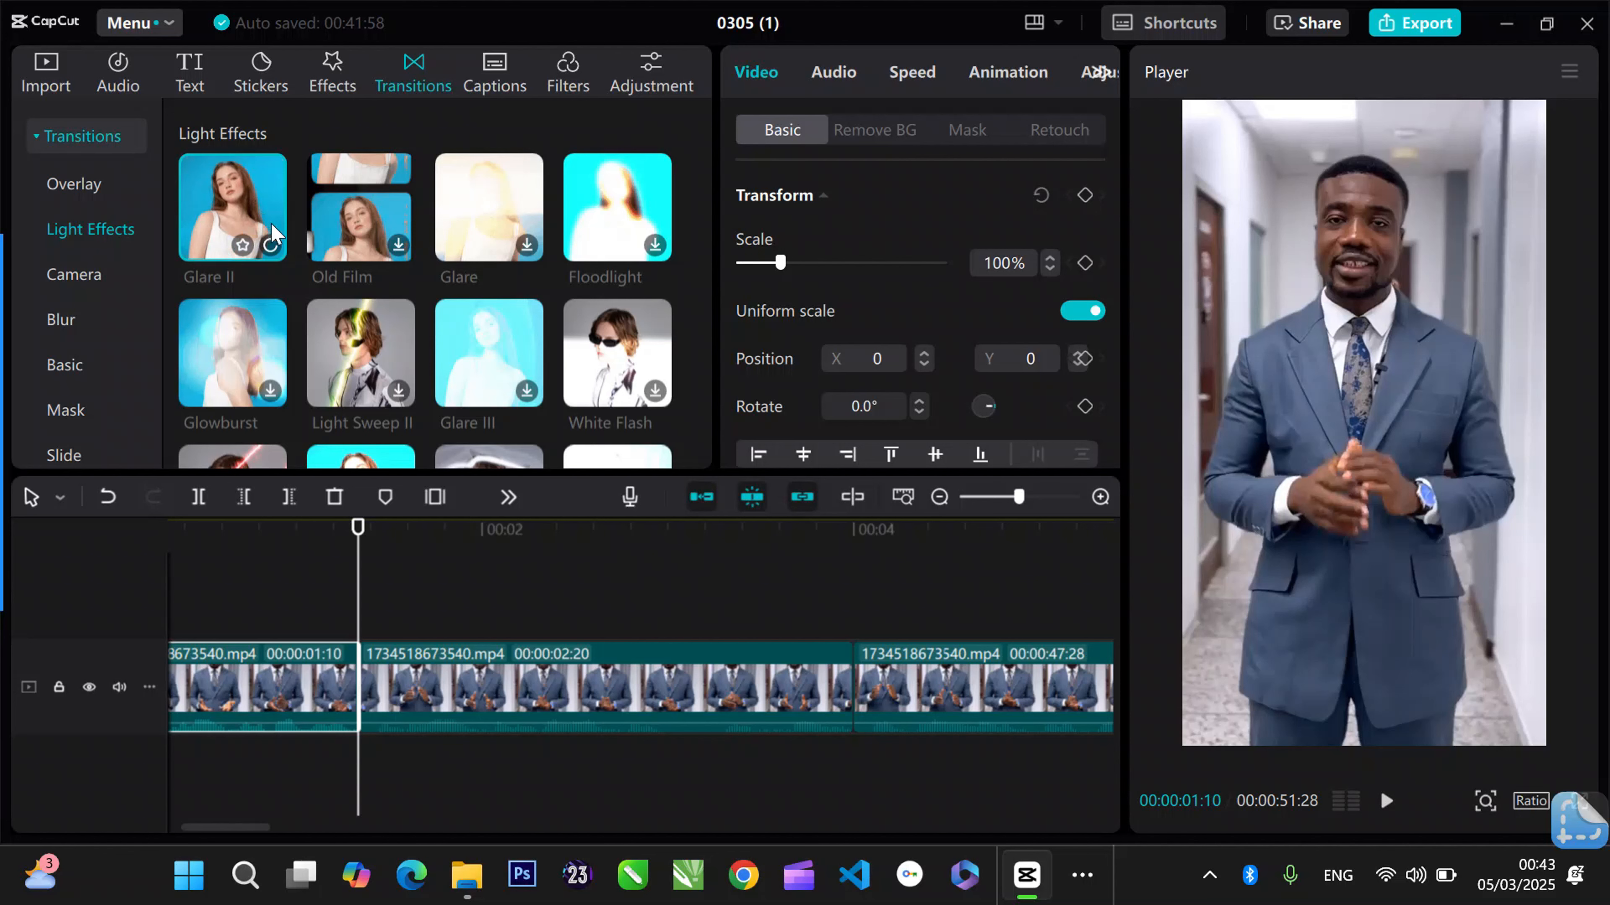
pyautogui.click(270, 248)
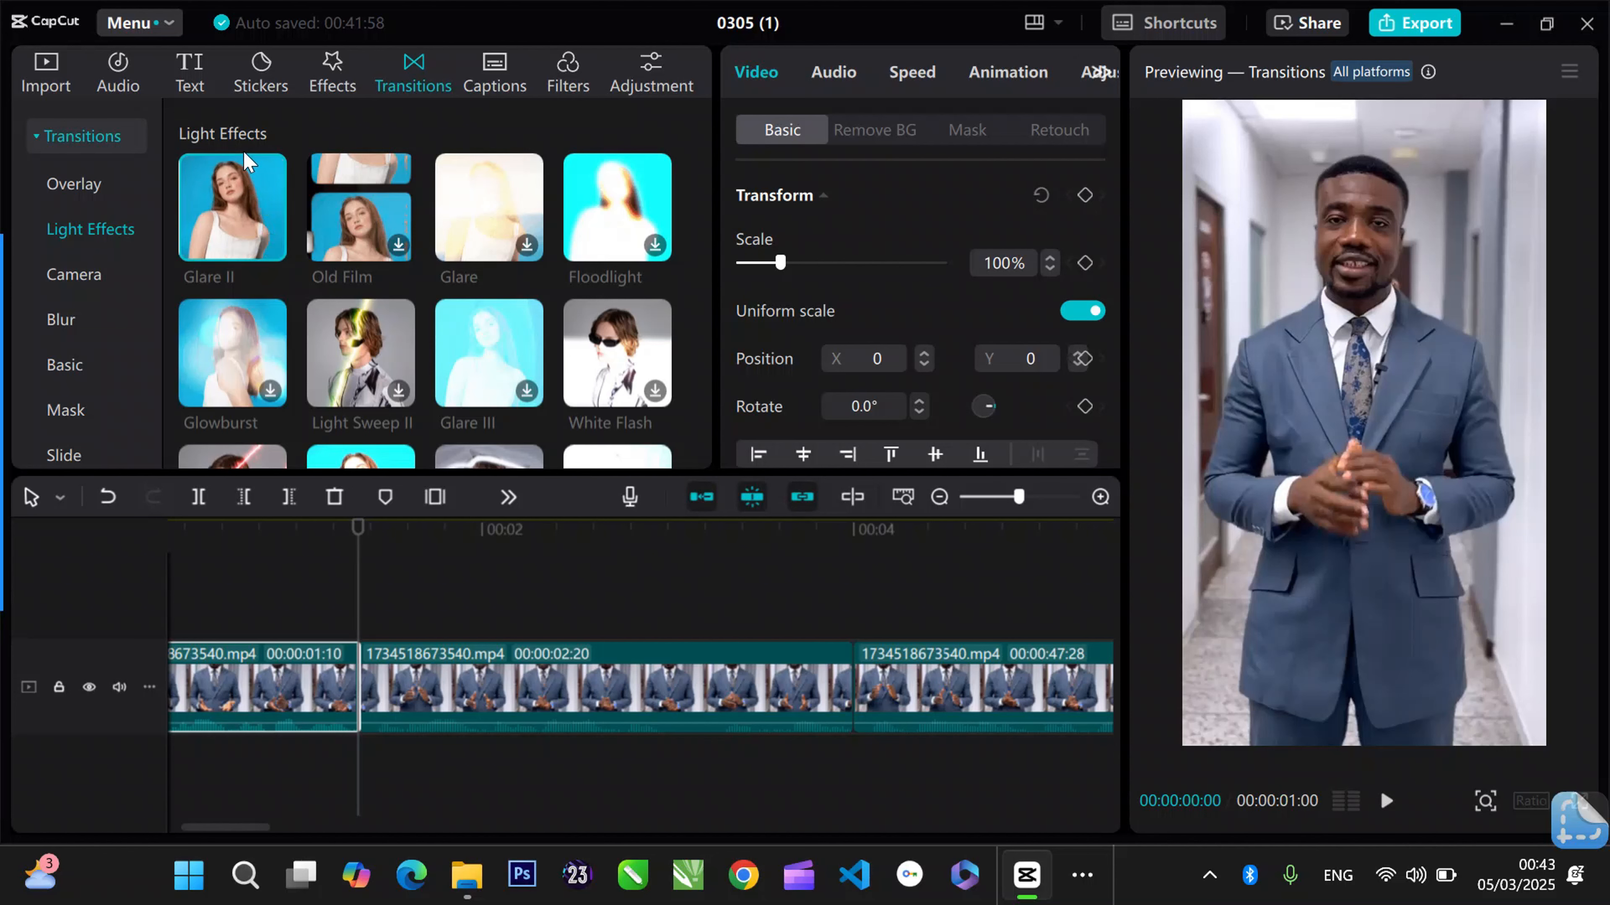
pyautogui.click(238, 200)
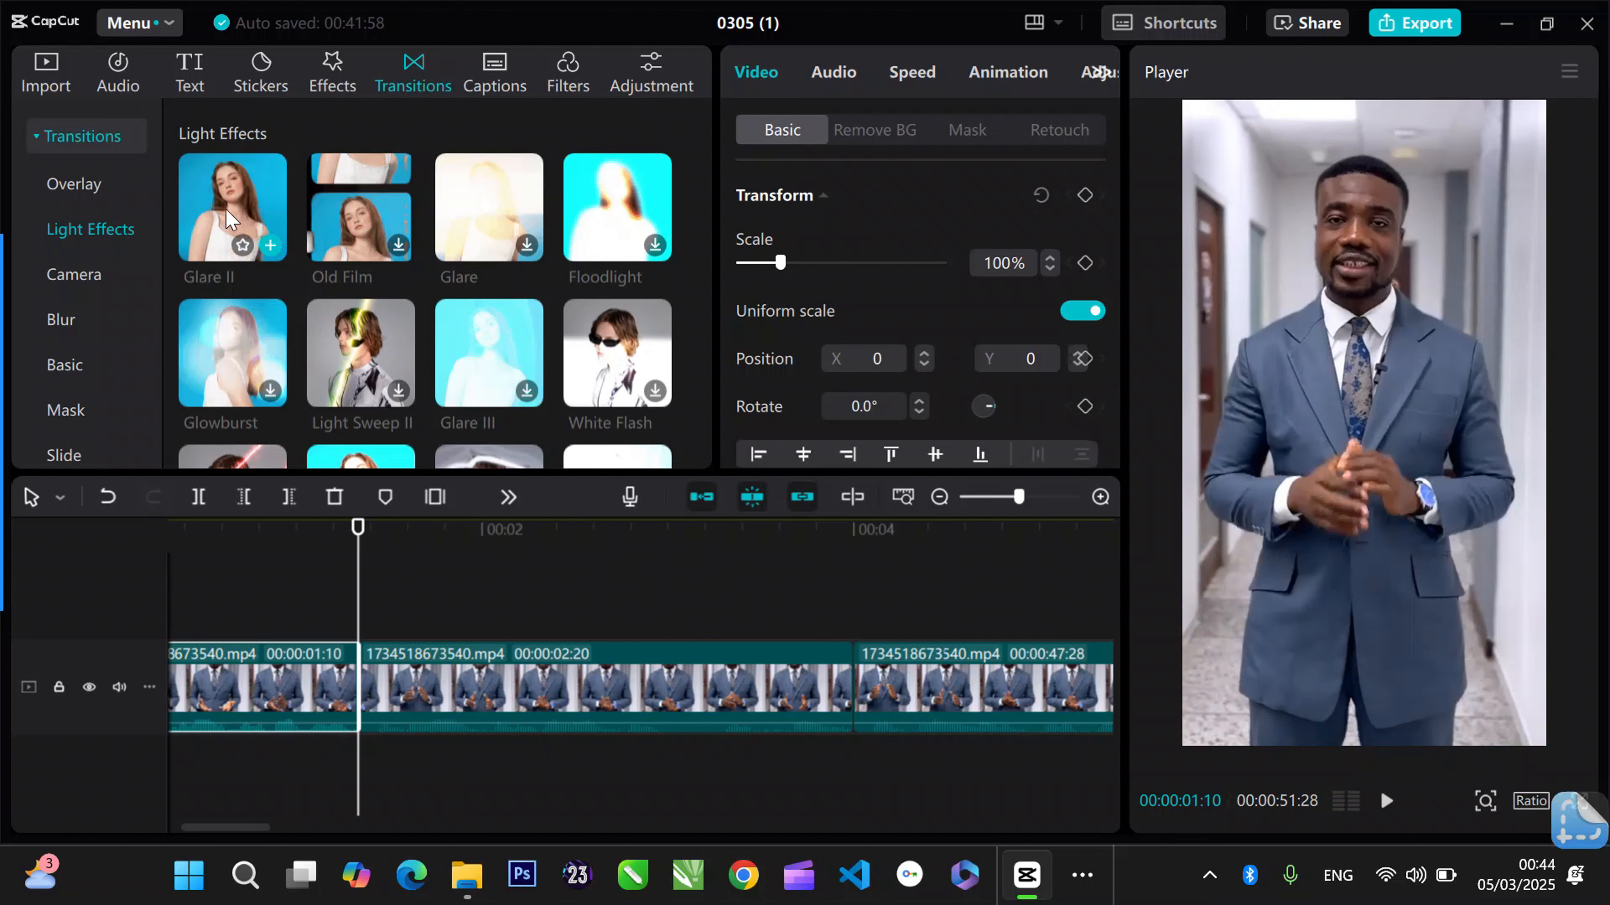
pyautogui.moveTo(228, 209); pyautogui.dragTo(234, 277)
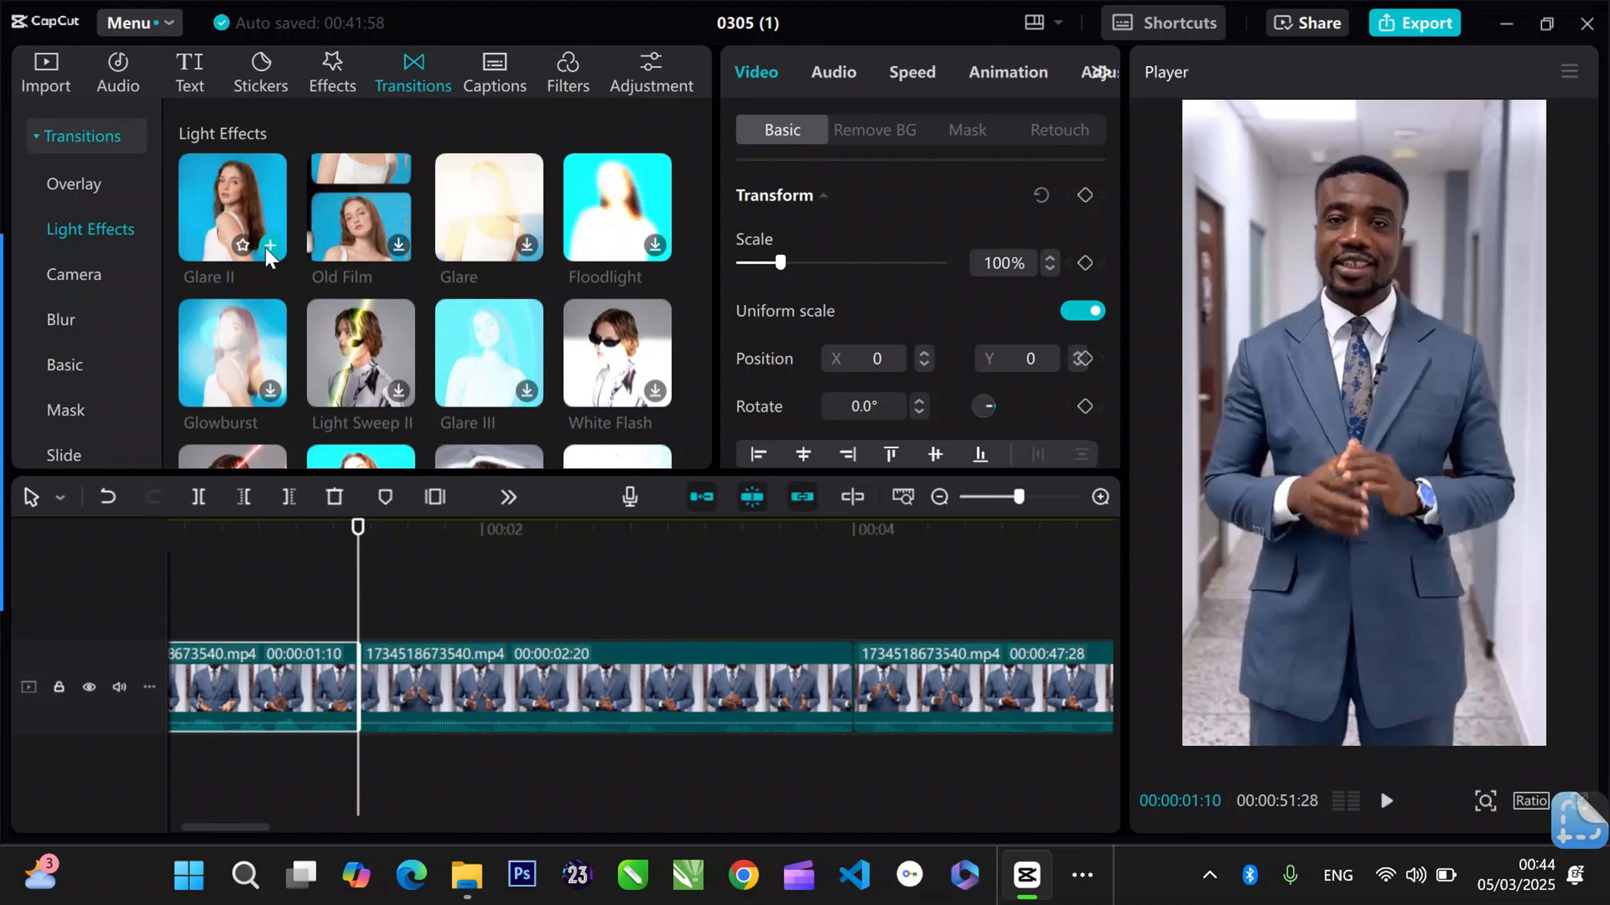
pyautogui.click(269, 246)
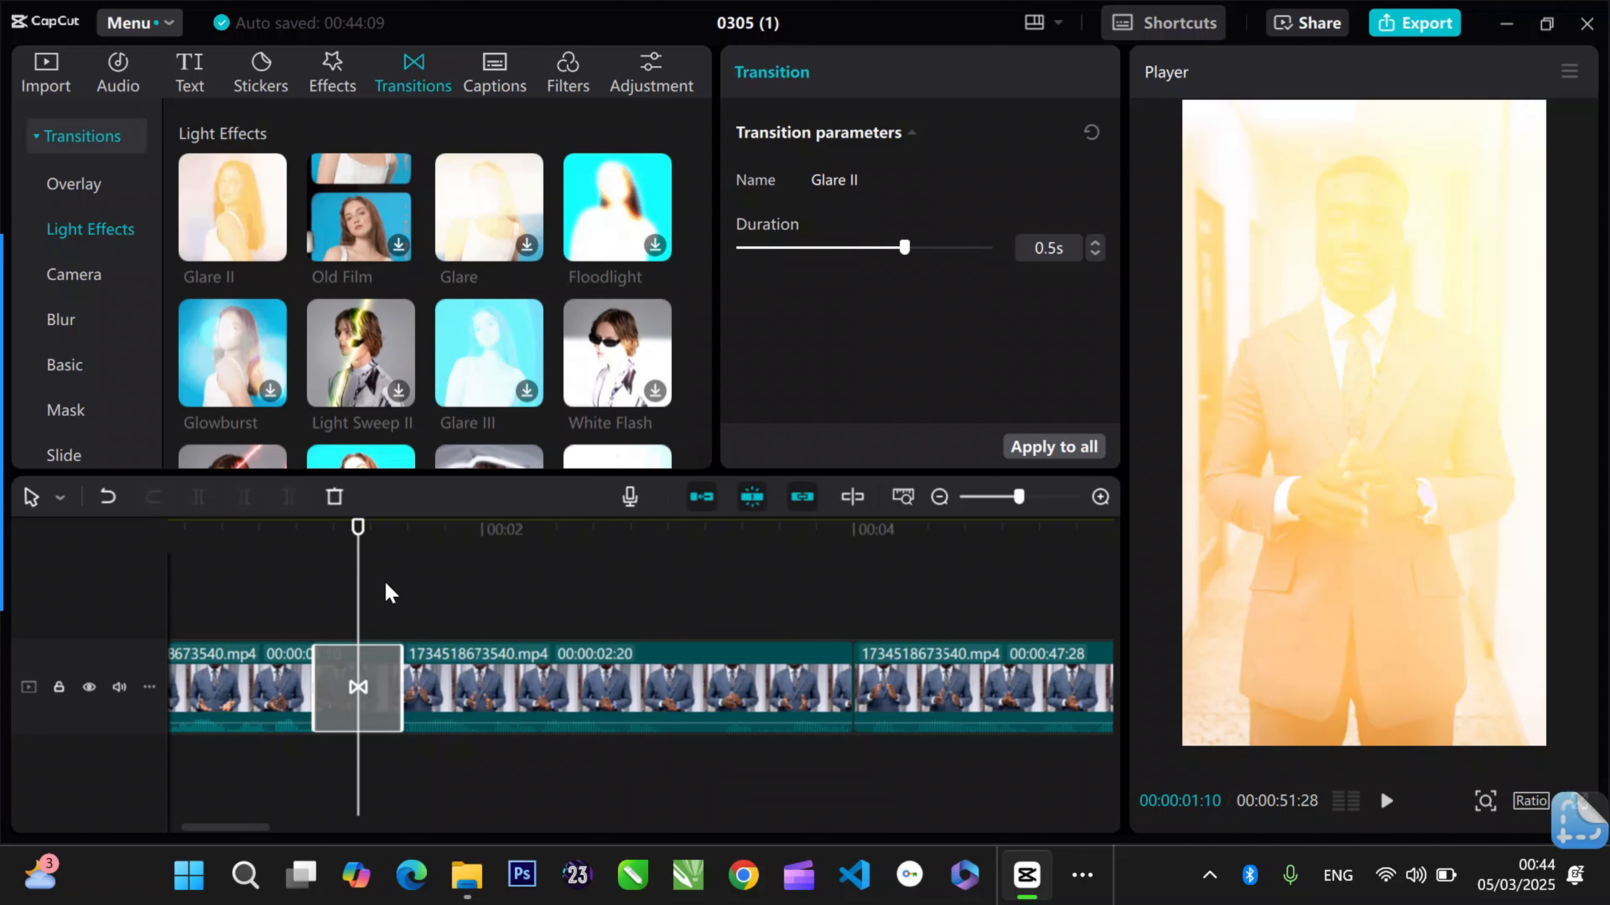
# - Play across the Glare II transition twice, starting before the first join, to check how it looks
pyautogui.click(313, 532)
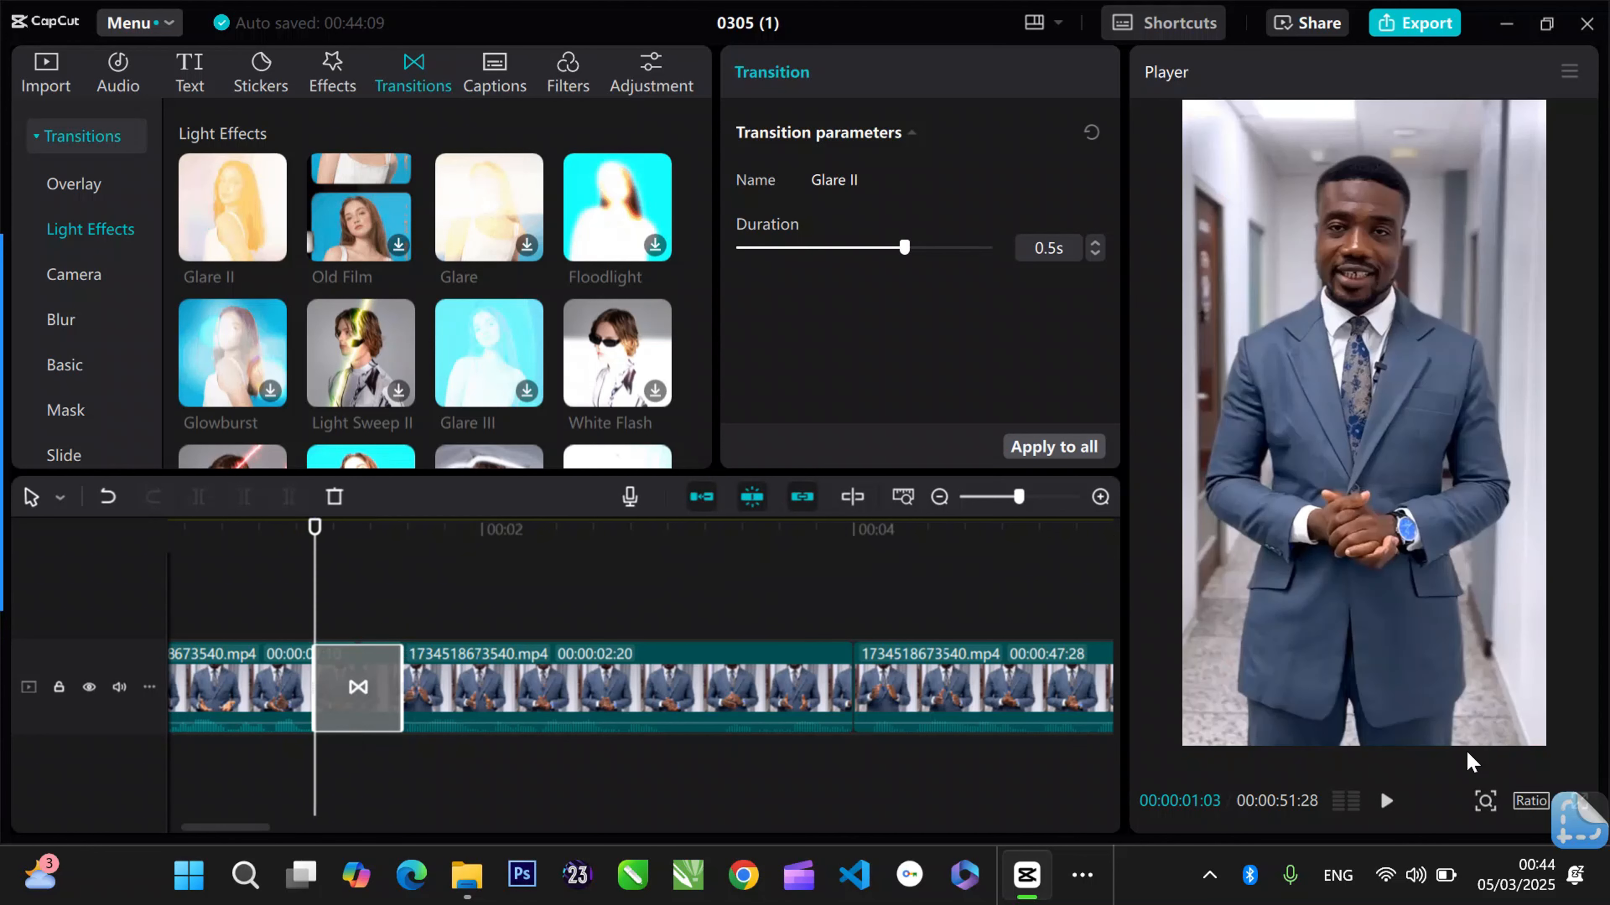
pyautogui.click(1387, 801)
pyautogui.click(1386, 802)
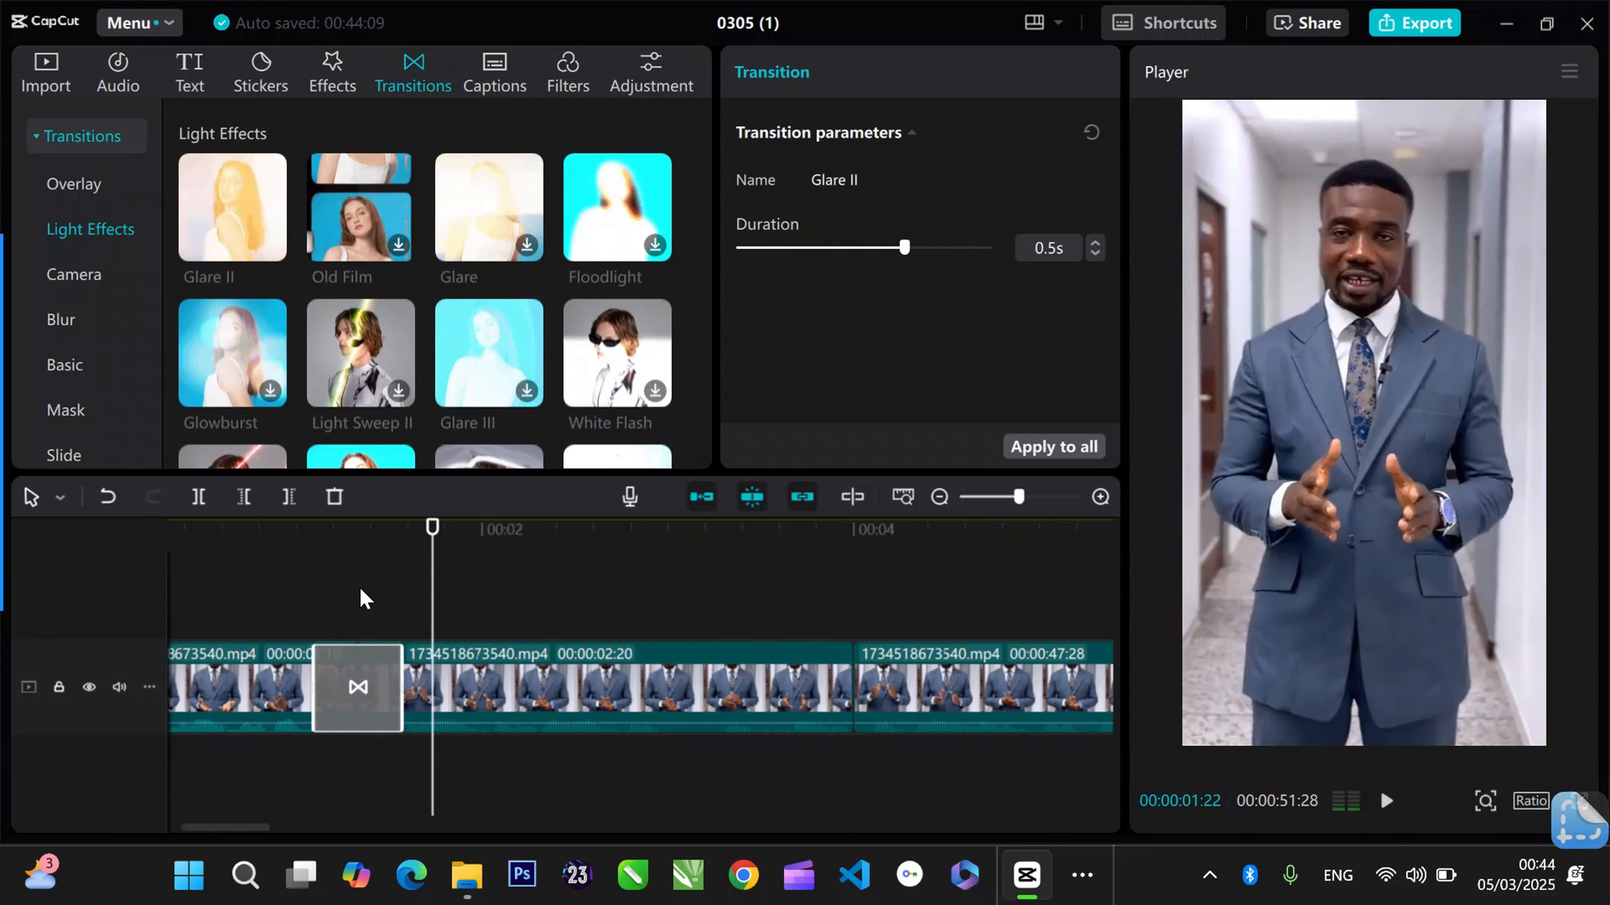
pyautogui.click(215, 538)
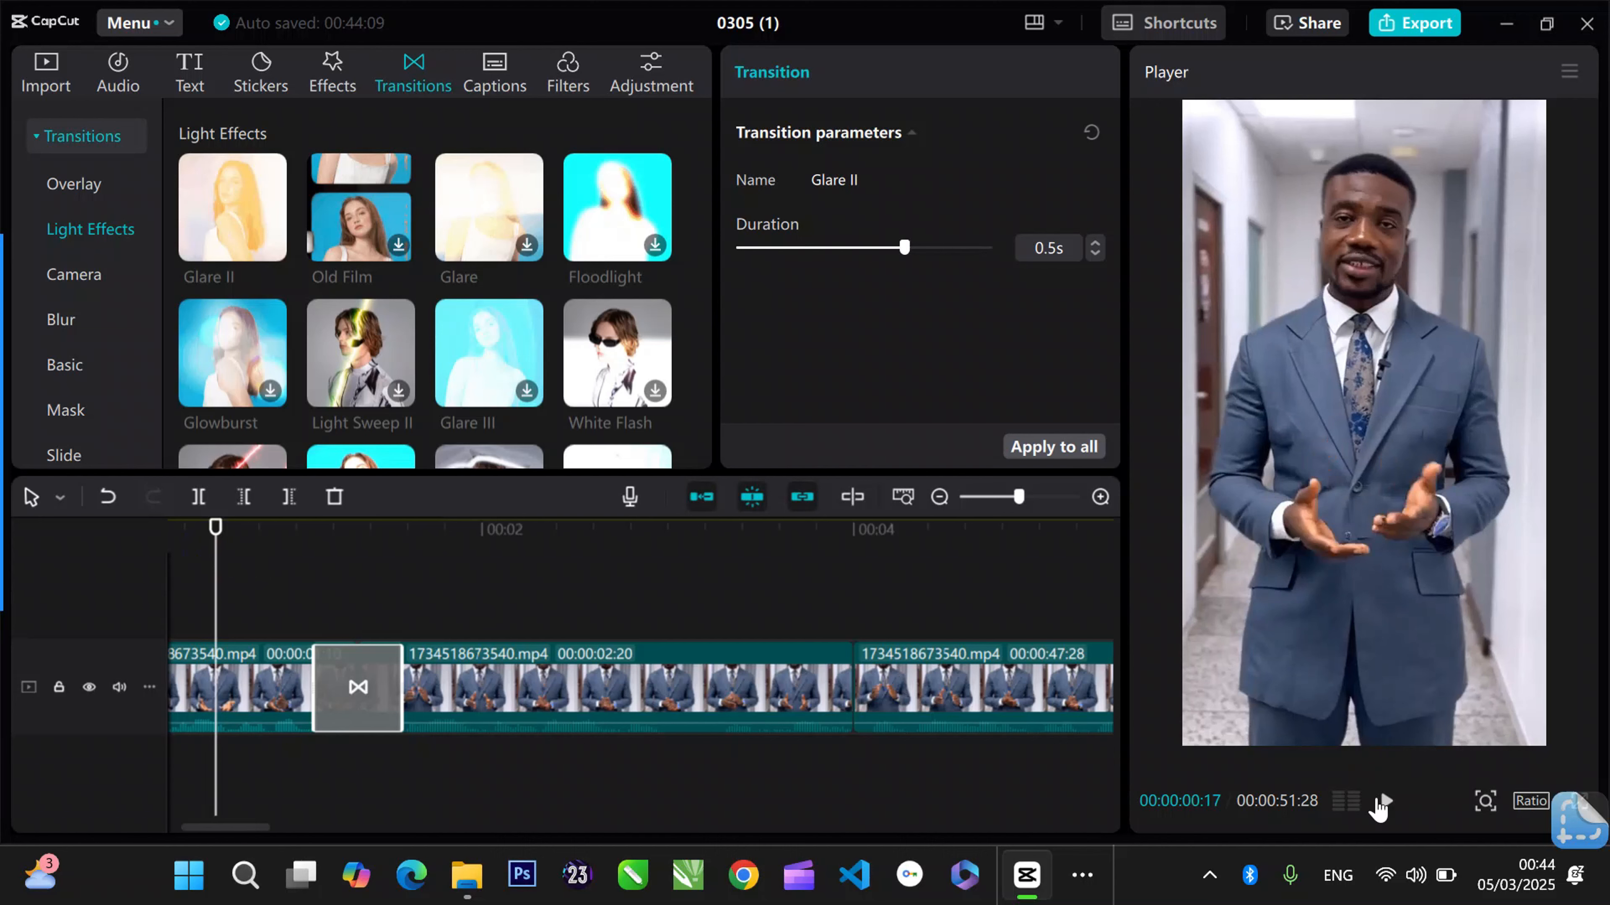
pyautogui.click(1381, 803)
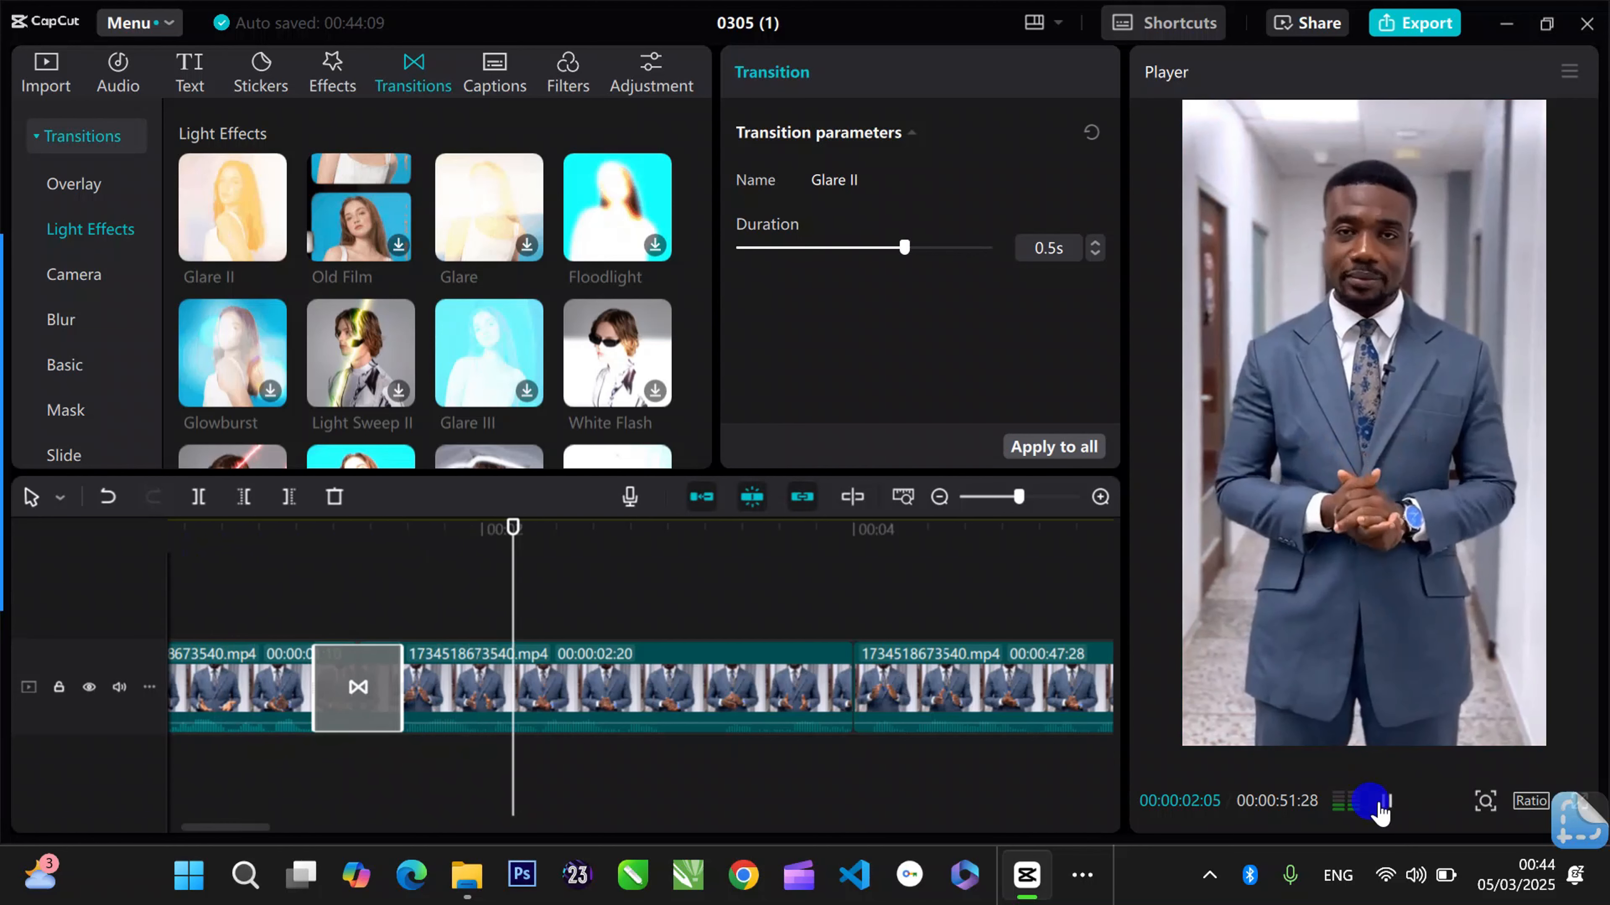
pyautogui.click(1382, 803)
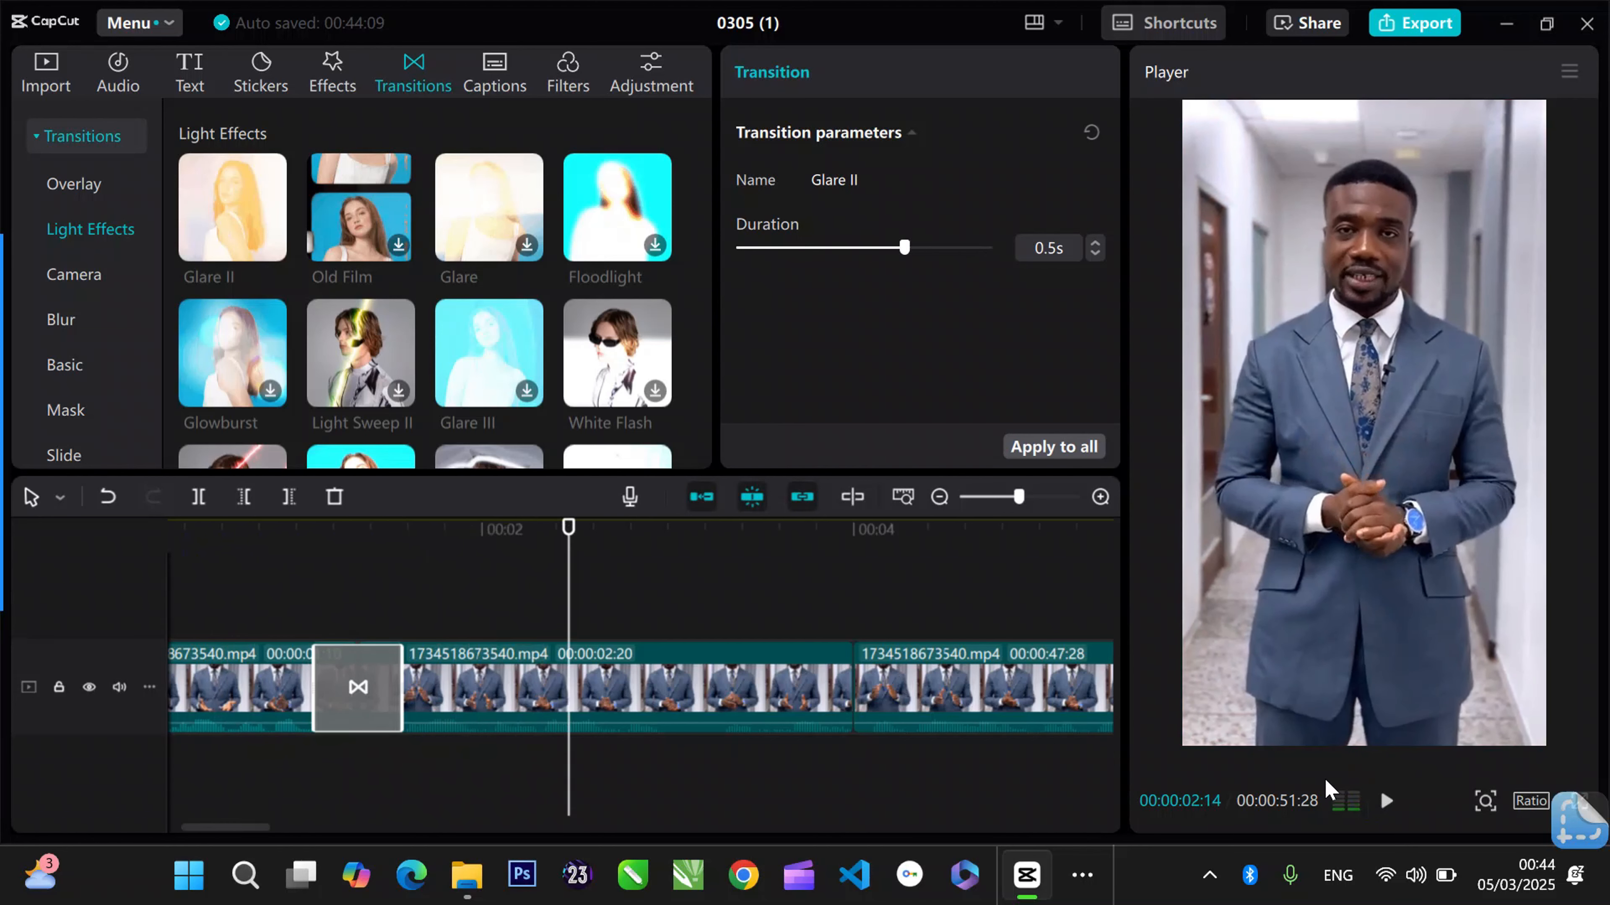
# - Add the Pull Out camera transition to the join between the second and third clips at 00:00:04:00
pyautogui.click(855, 529)
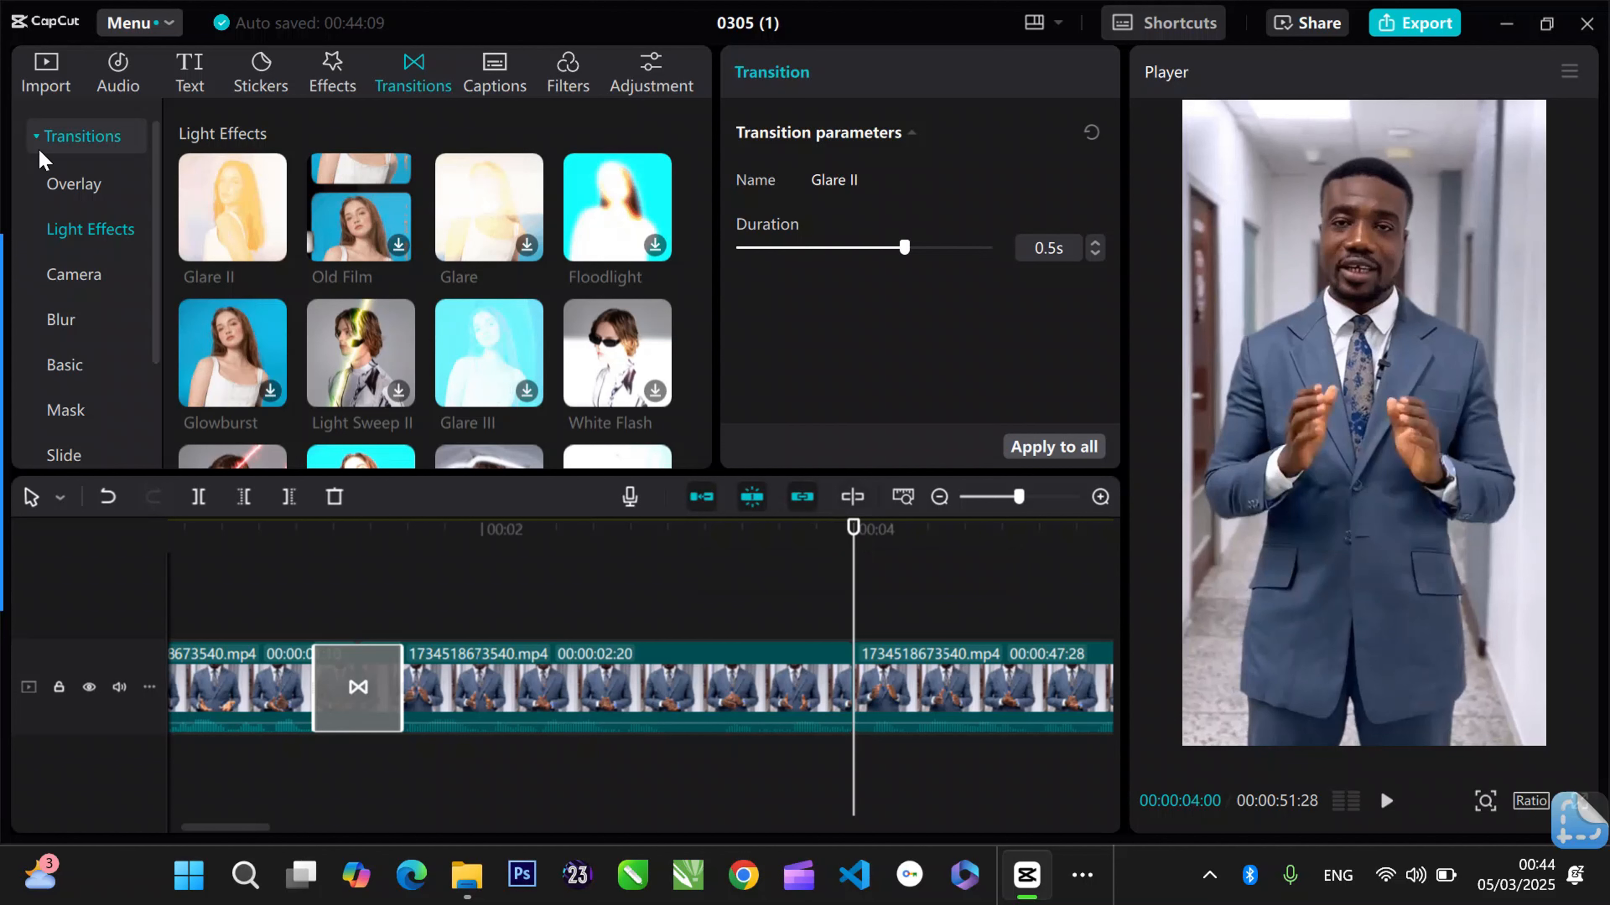
pyautogui.click(74, 274)
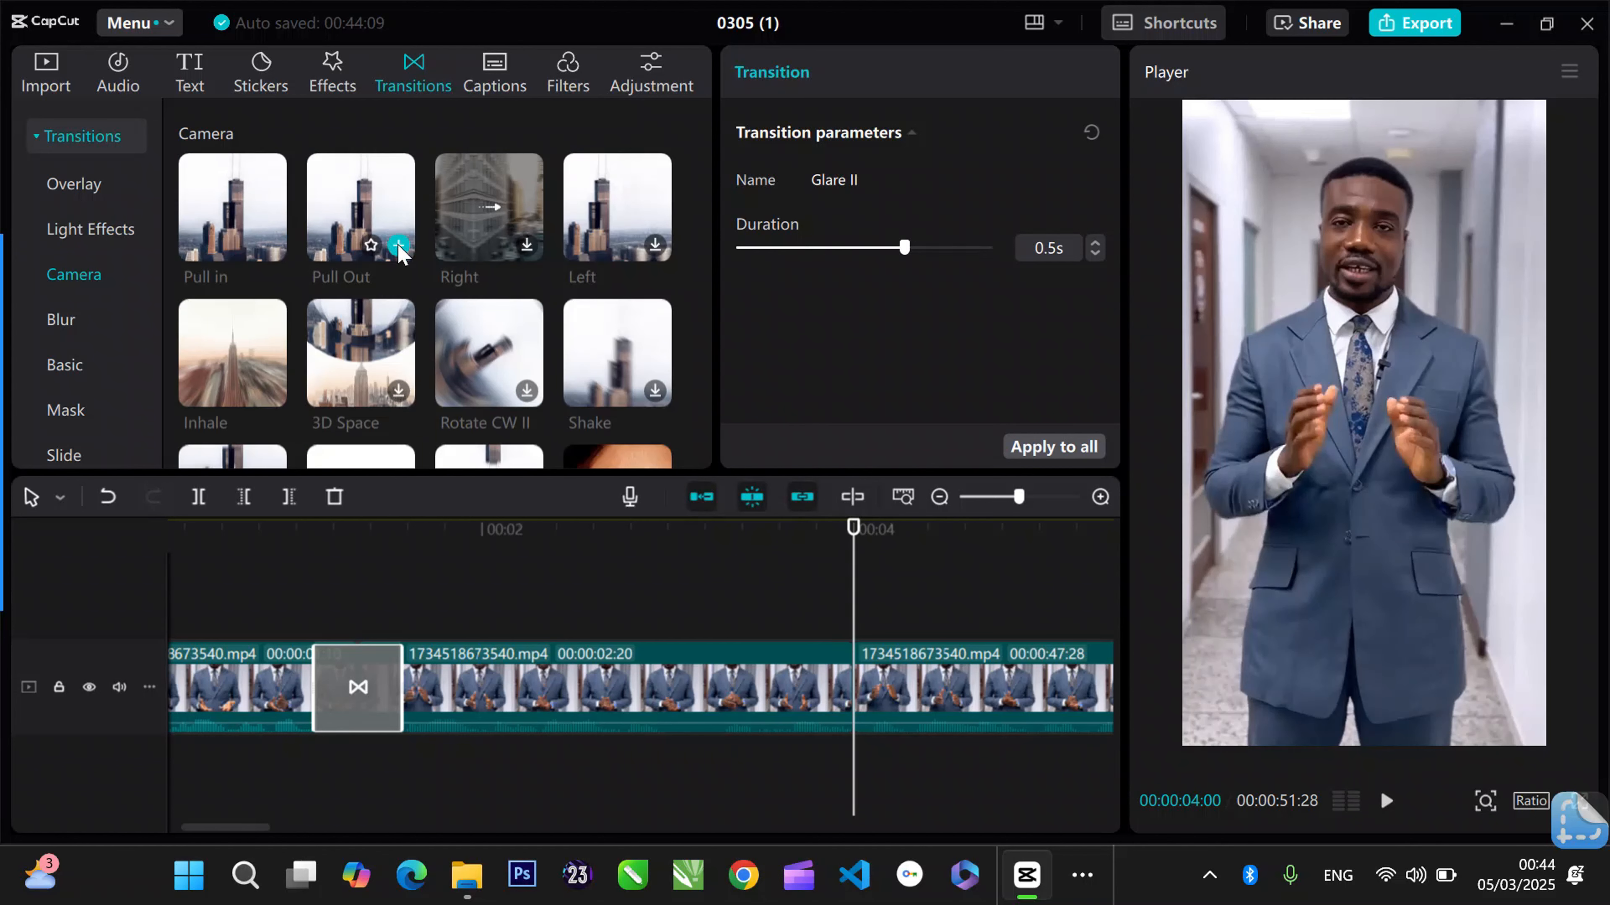
pyautogui.click(399, 247)
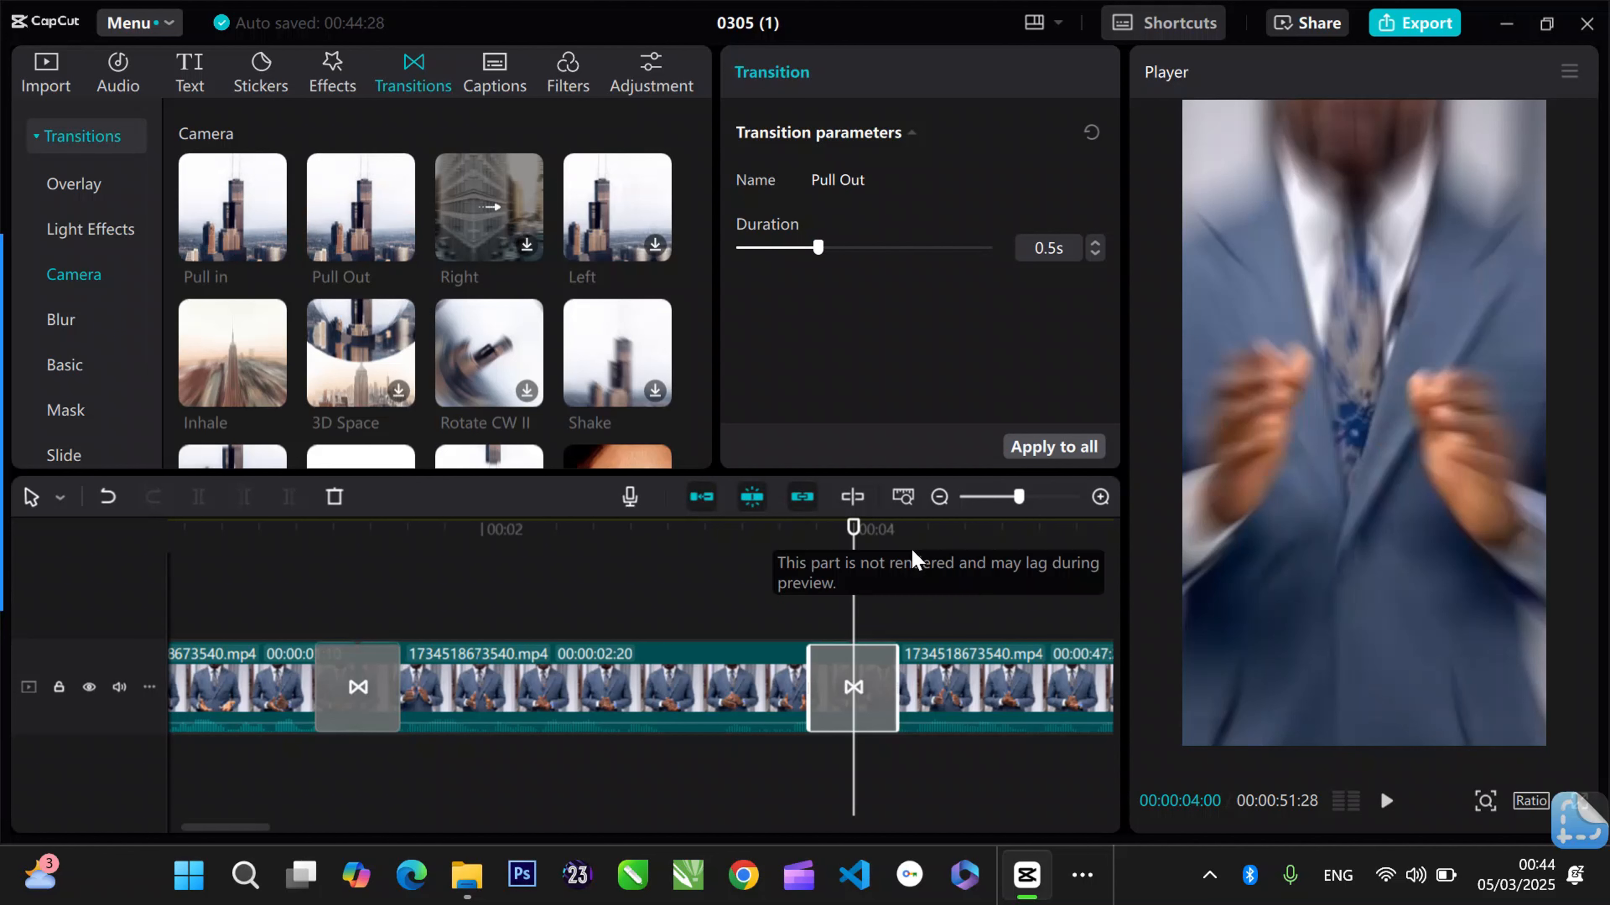
# - Play across the Pull Out transition from 00:00:03:14 and return the playhead to 00:00:03:18 for another check
pyautogui.click(752, 545)
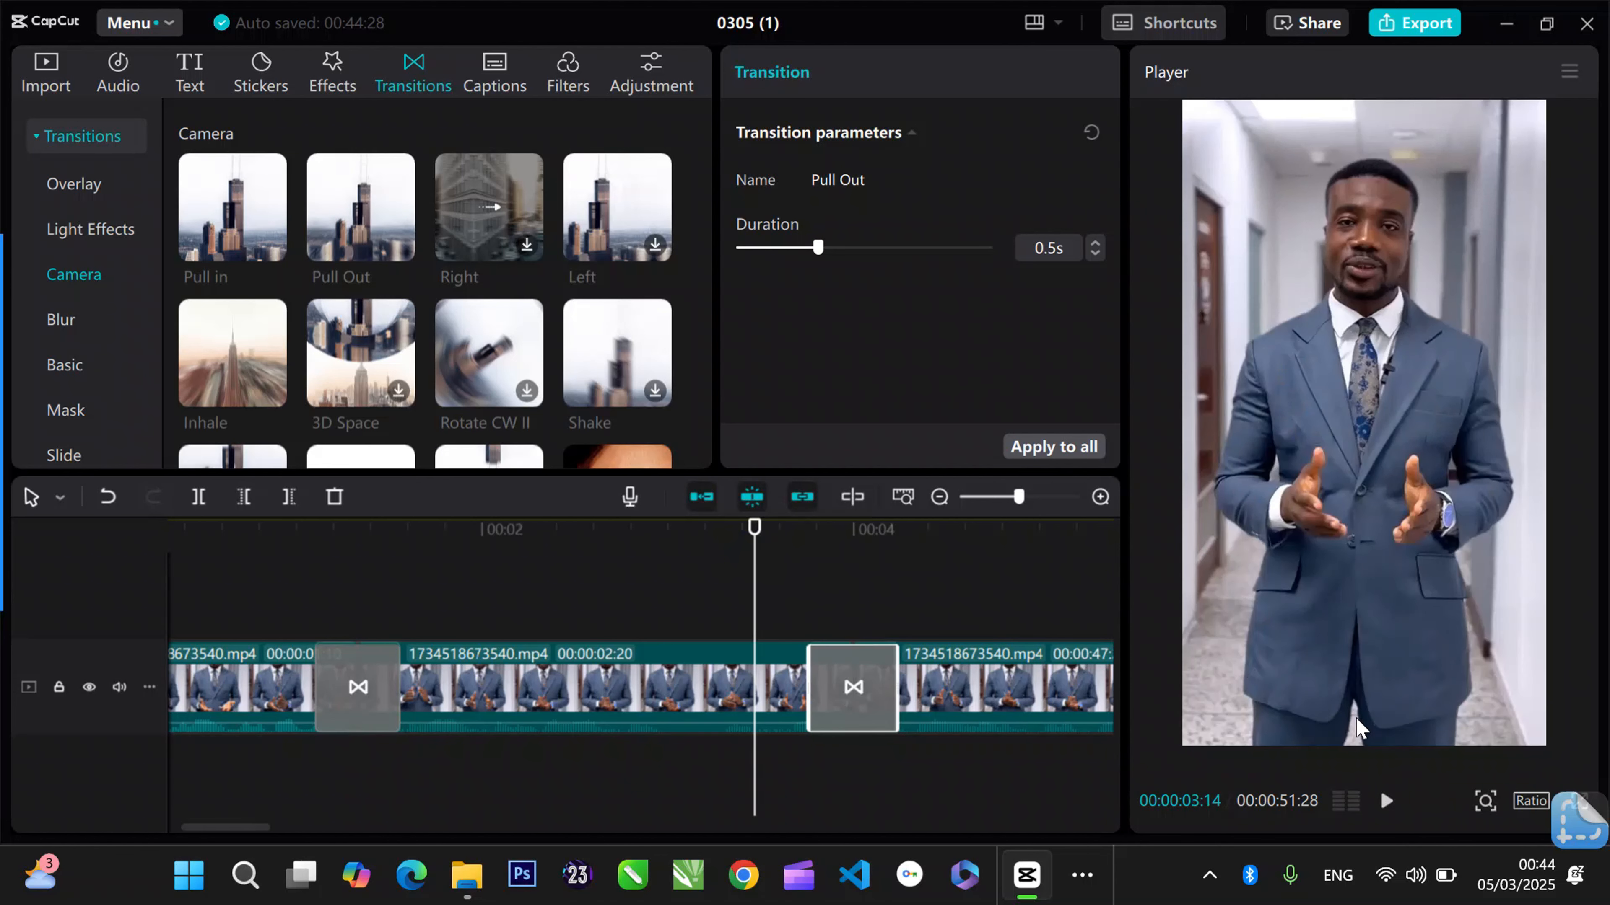
pyautogui.click(1387, 802)
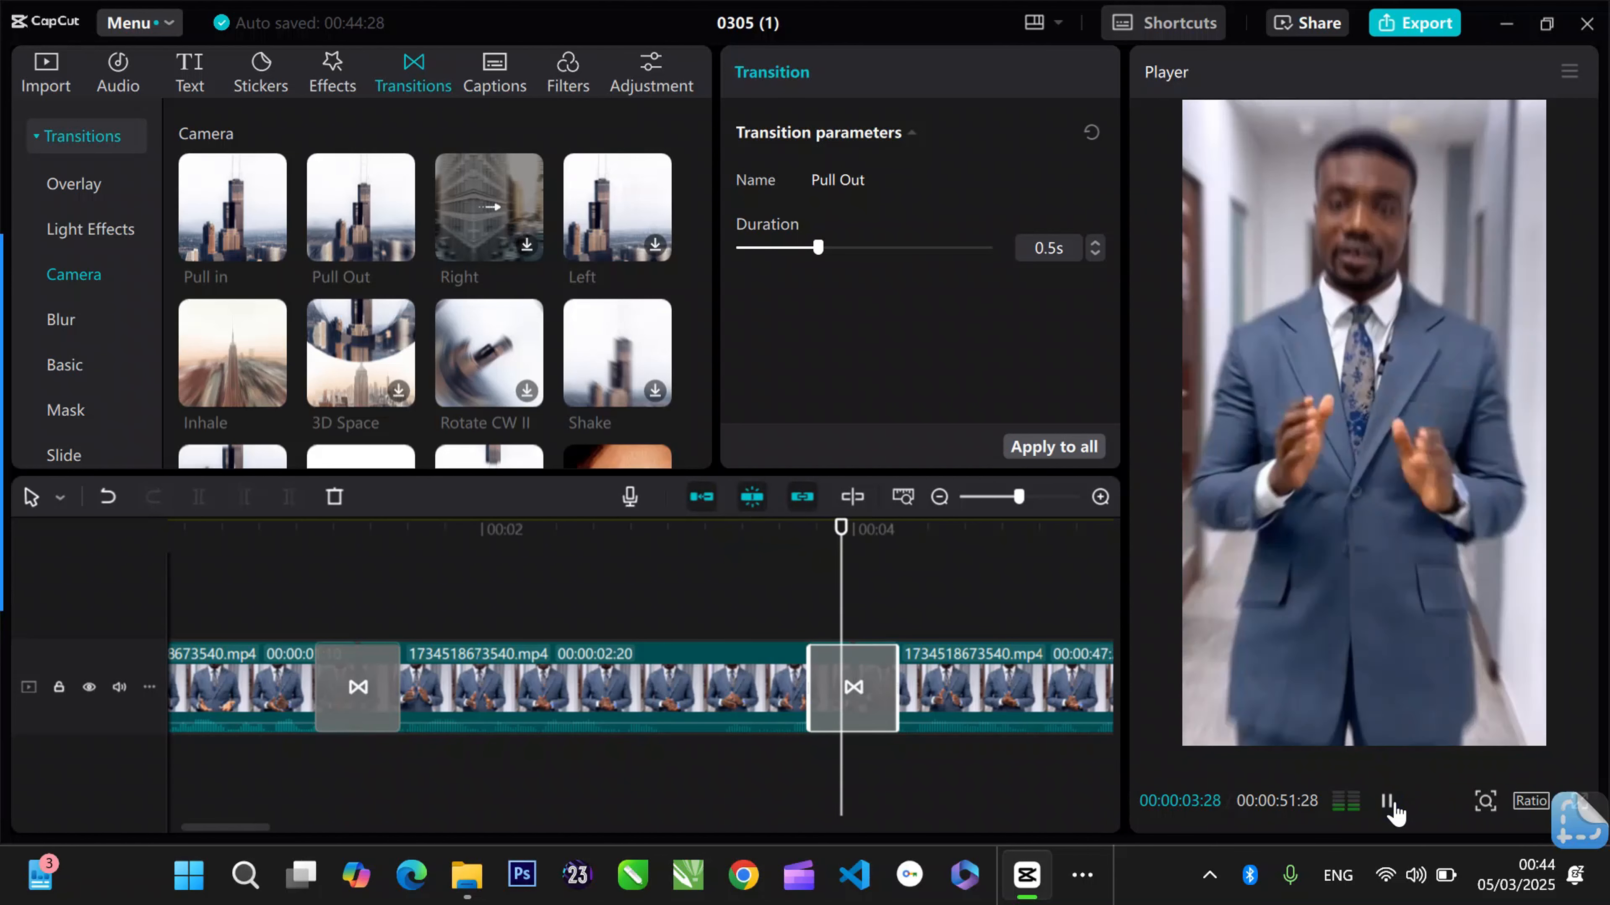
pyautogui.click(770, 694)
pyautogui.click(779, 536)
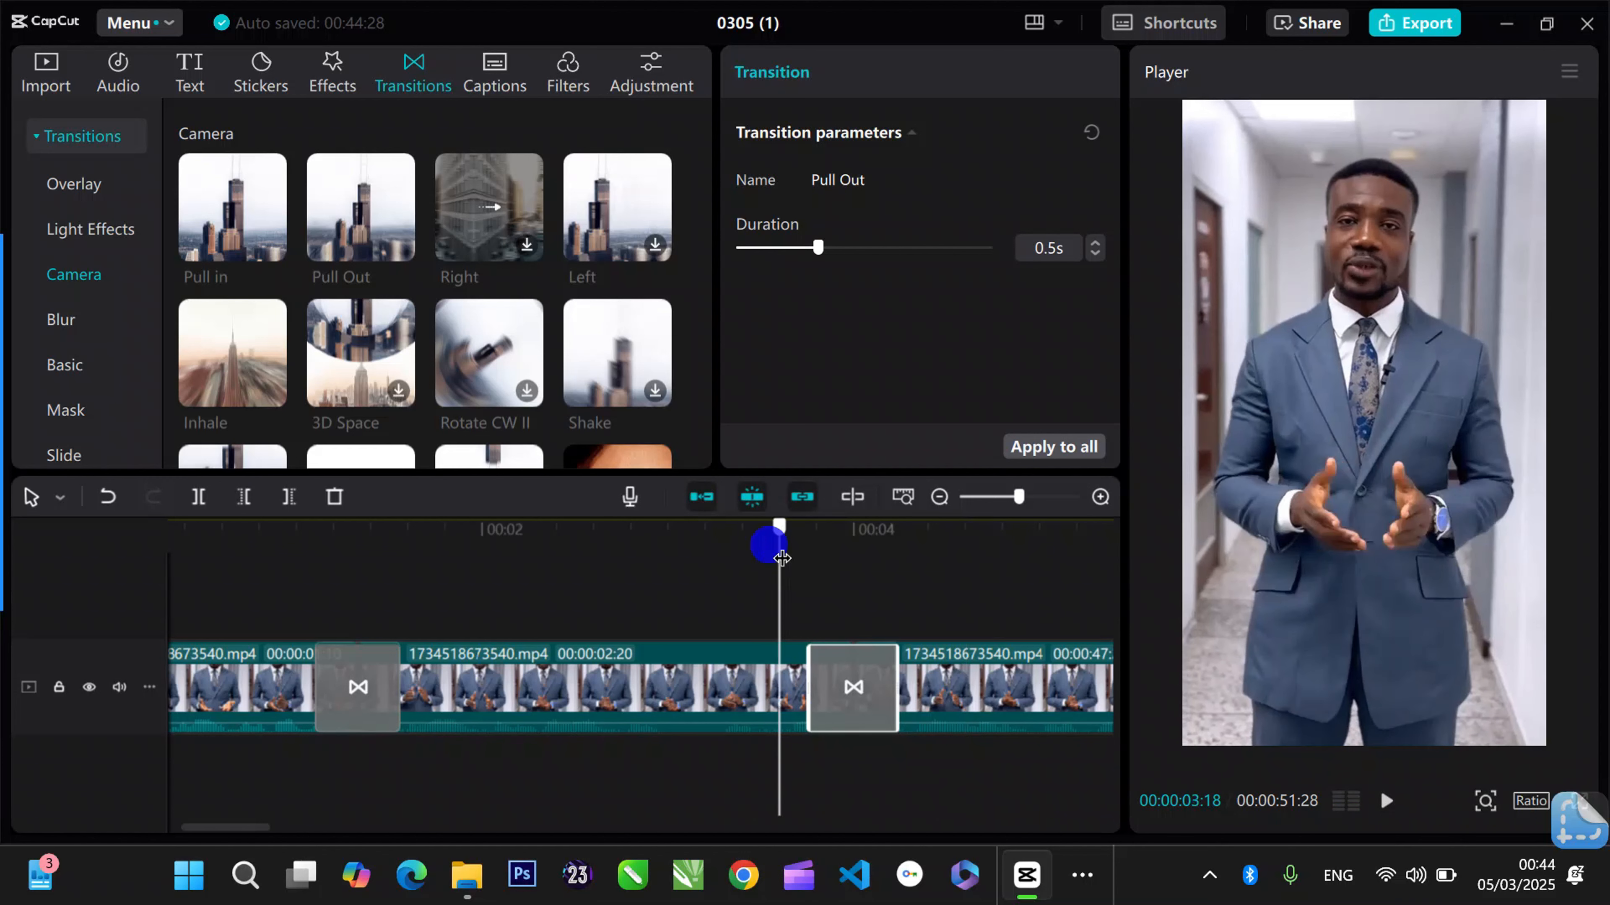